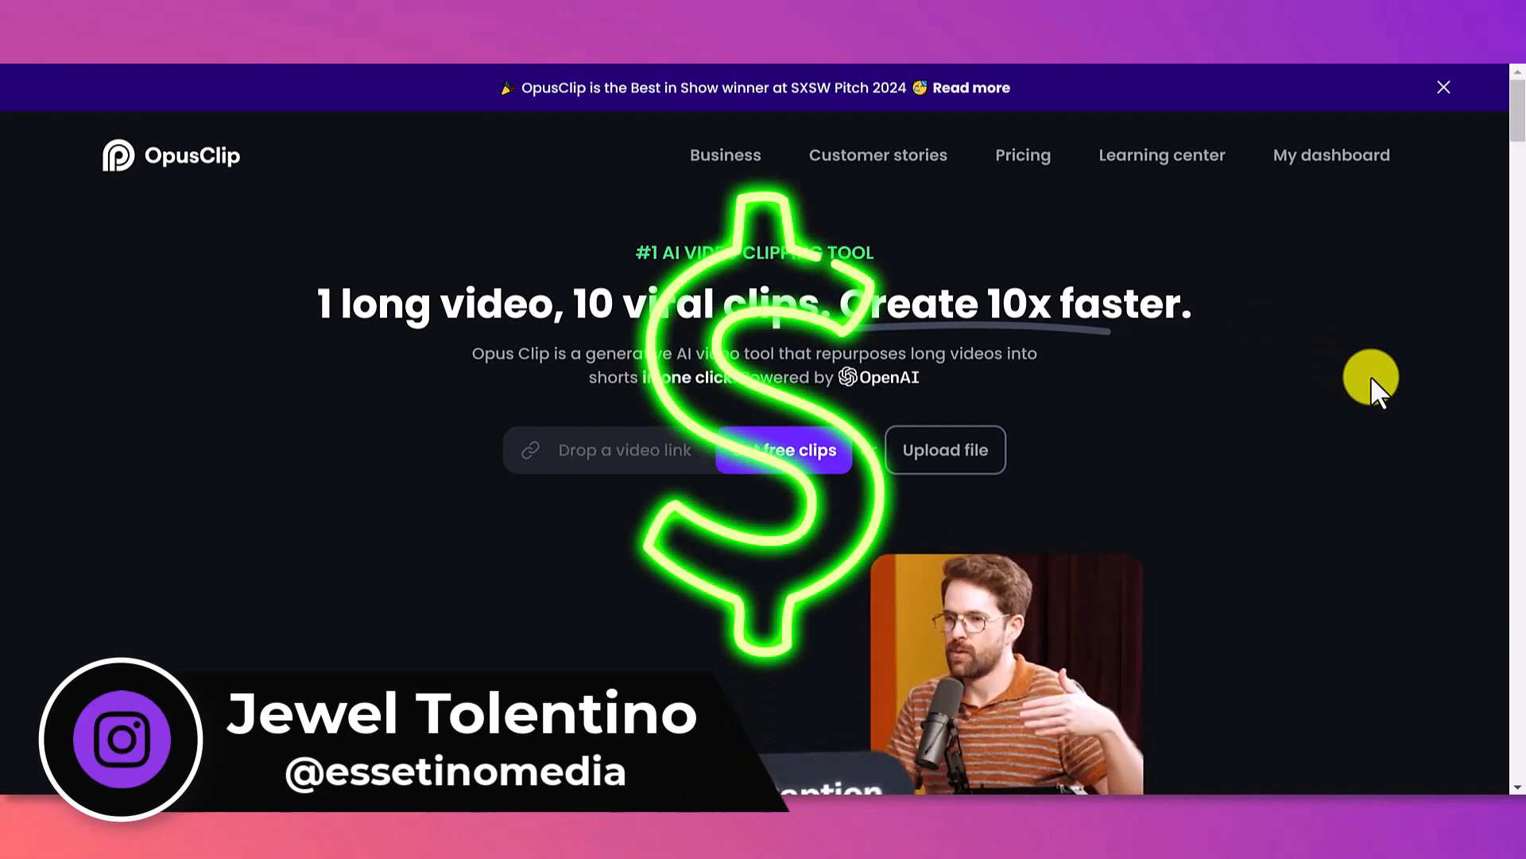
# - Look over the OpusClip homepage and open the account dashboard
pyautogui.scroll(-3, 1370, 375)
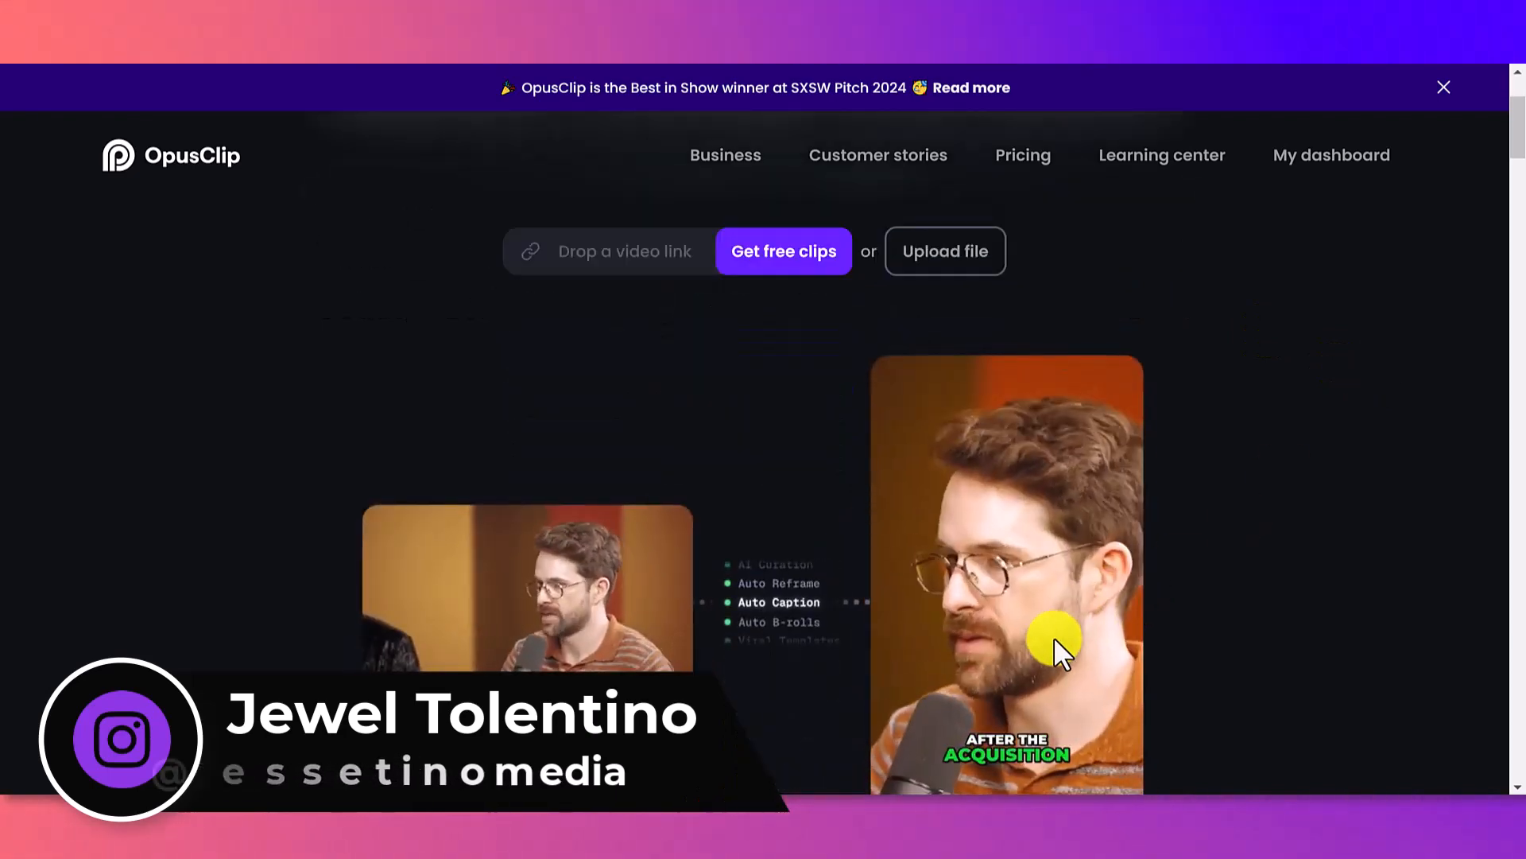
pyautogui.scroll(-2, 1052, 636)
pyautogui.scroll(-2, 1053, 636)
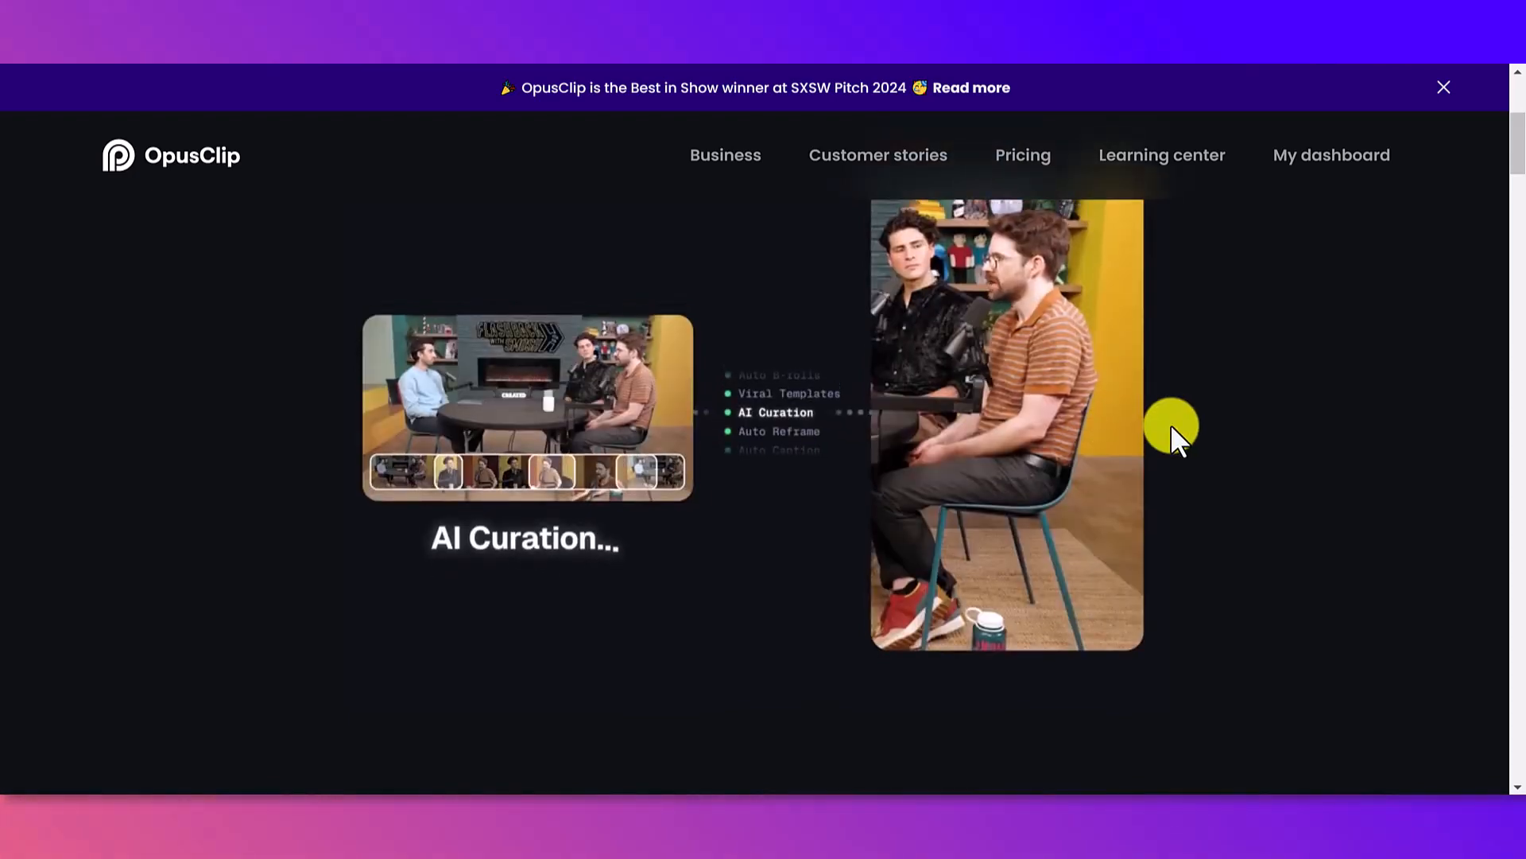
pyautogui.scroll(3, 948, 536)
pyautogui.scroll(3, 1228, 540)
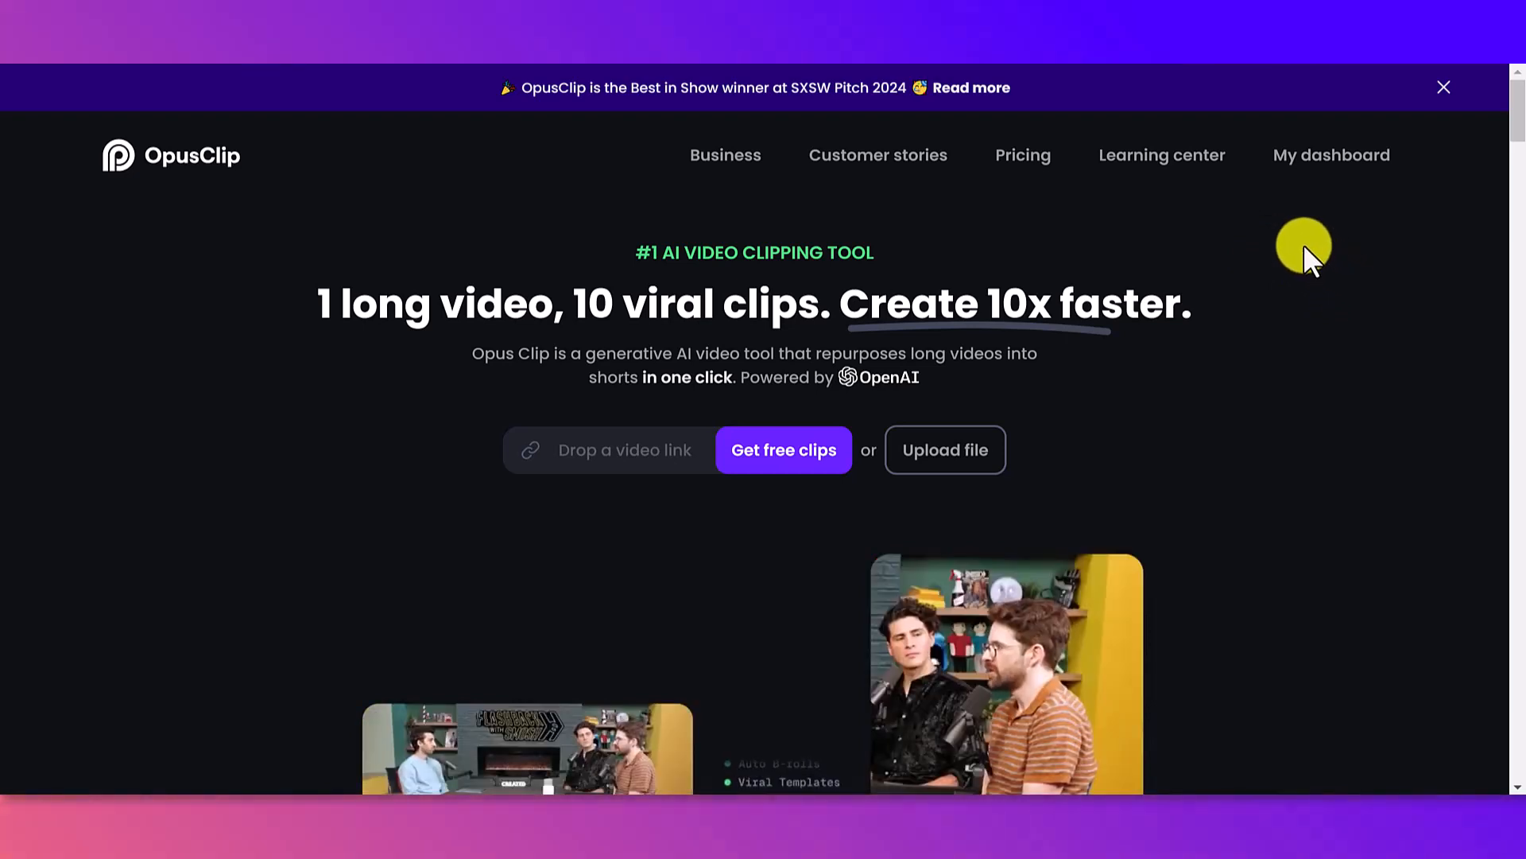
pyautogui.click(1324, 159)
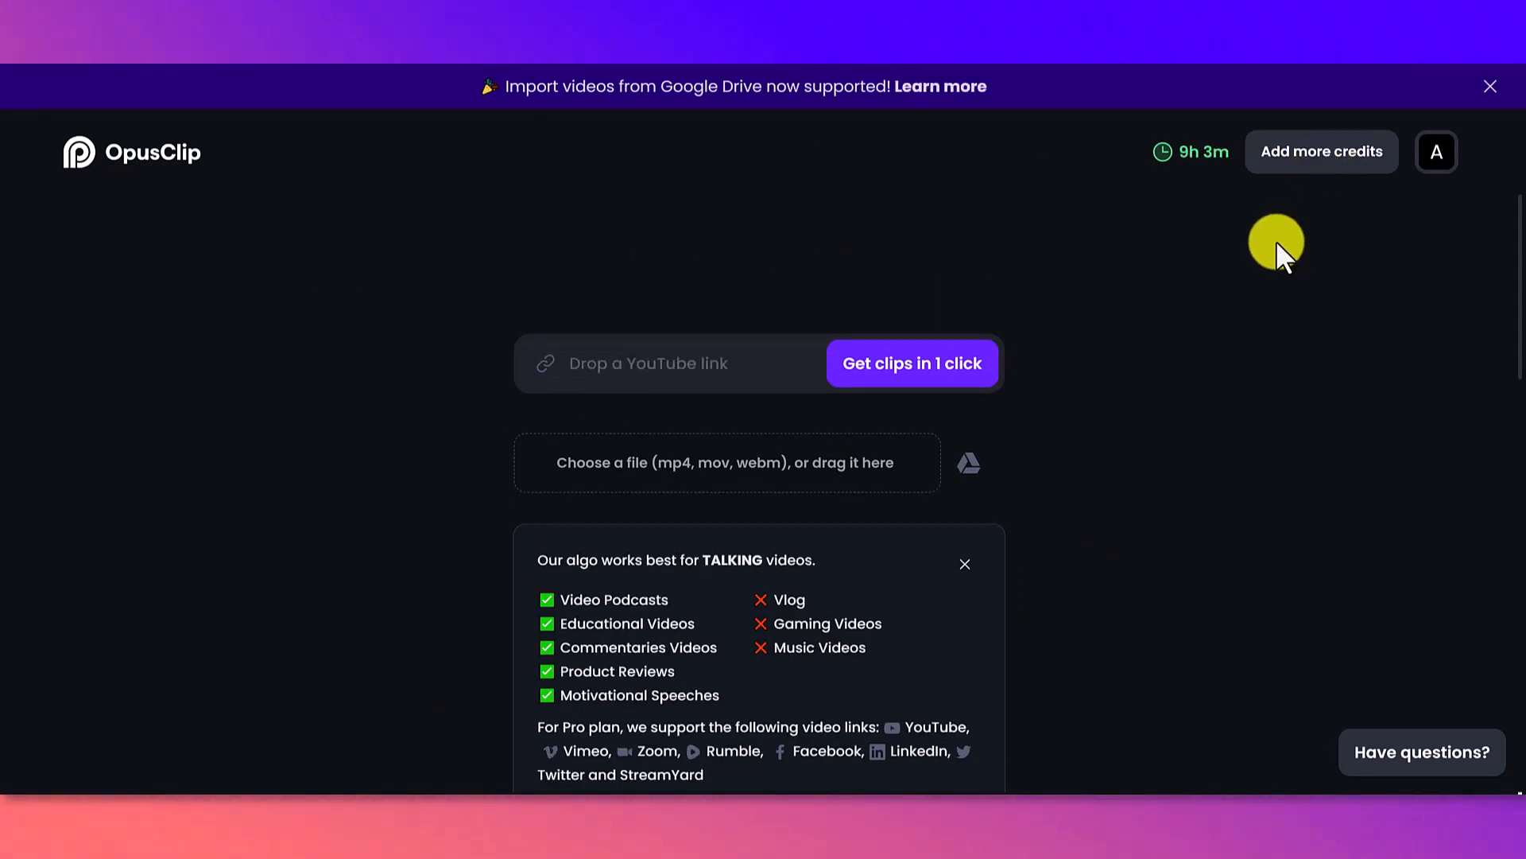
# - Look through the existing projects and upload the what_is_substack video file for clipping
pyautogui.scroll(-5, 624, 392)
pyautogui.scroll(5, 623, 392)
pyautogui.scroll(-5, 624, 392)
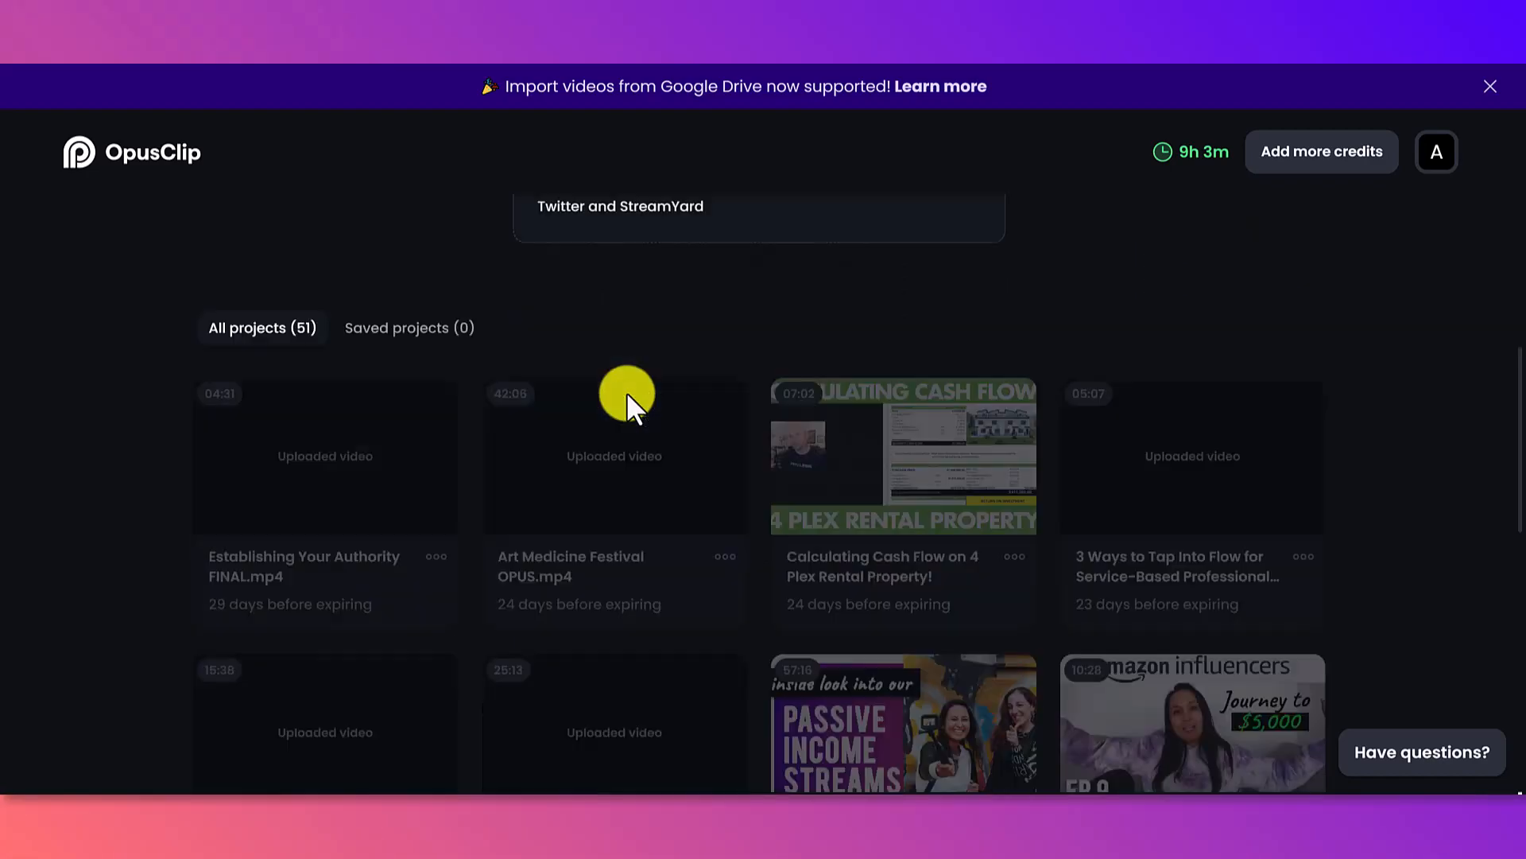
pyautogui.scroll(-6, 798, 374)
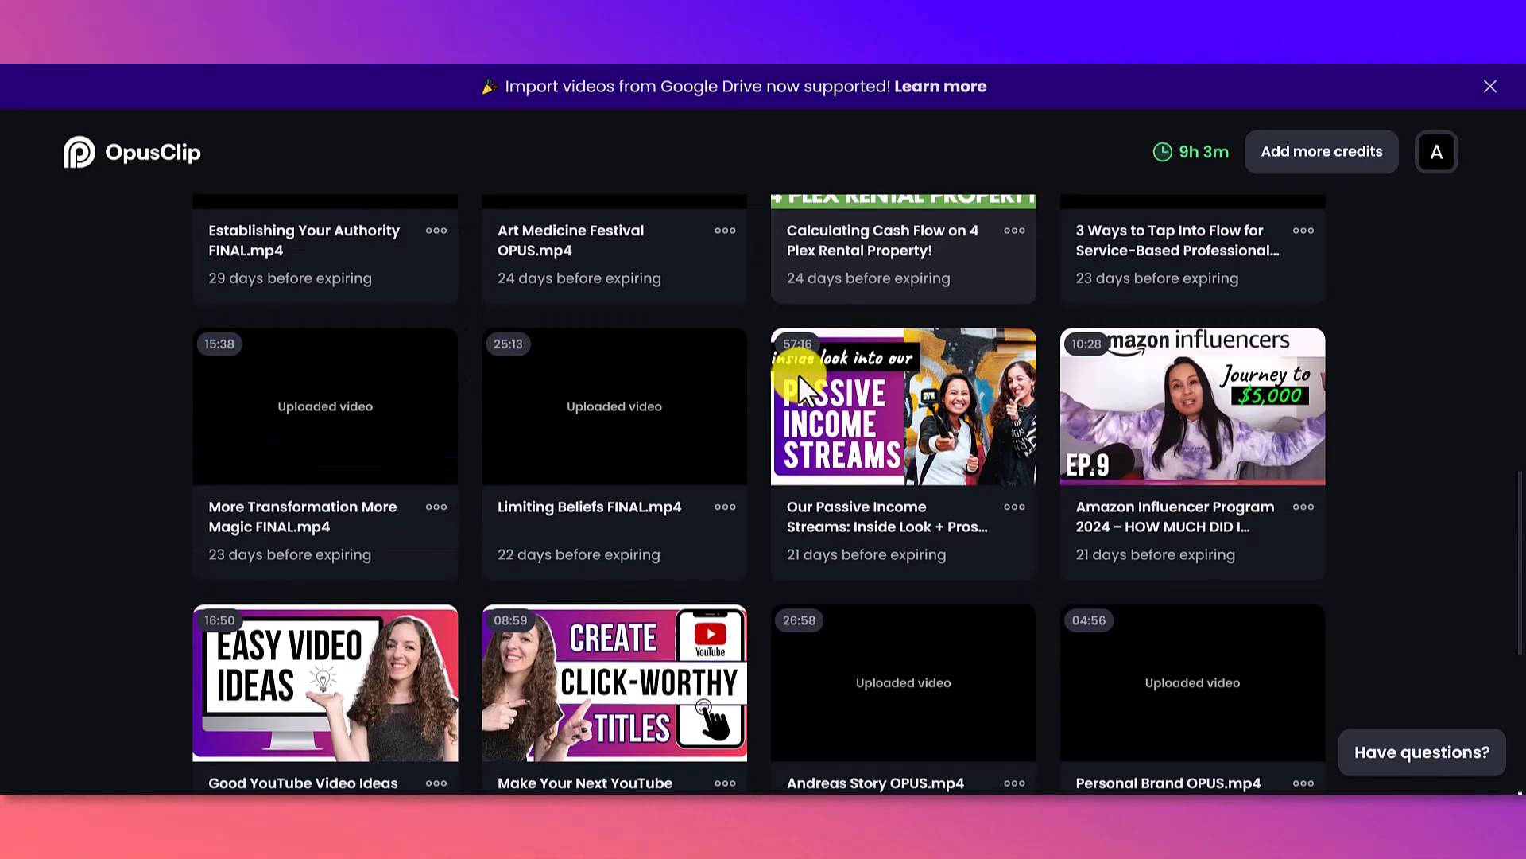
pyautogui.scroll(12, 799, 373)
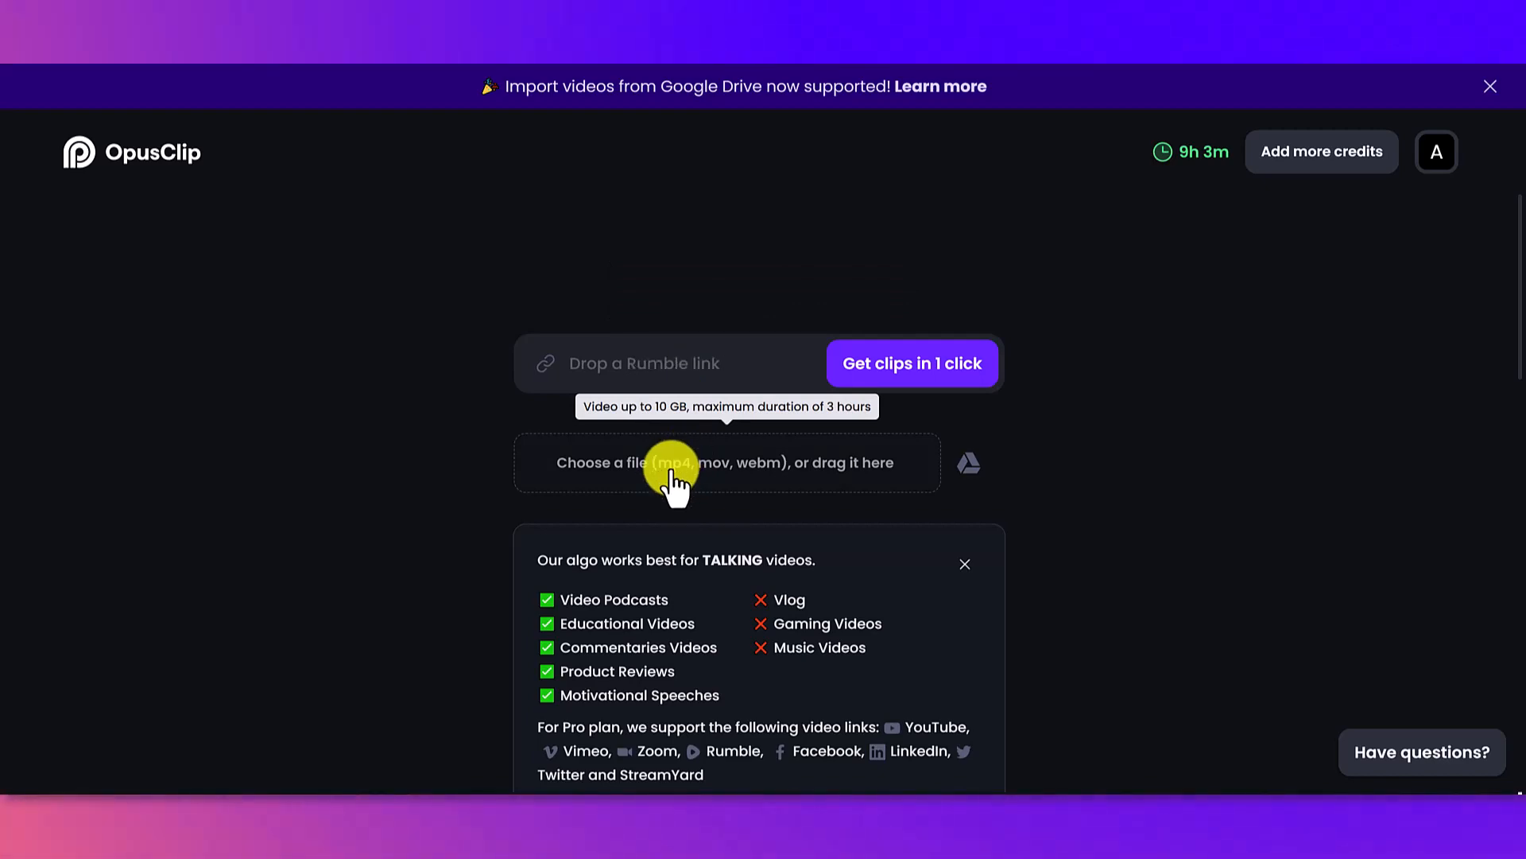
pyautogui.click(671, 476)
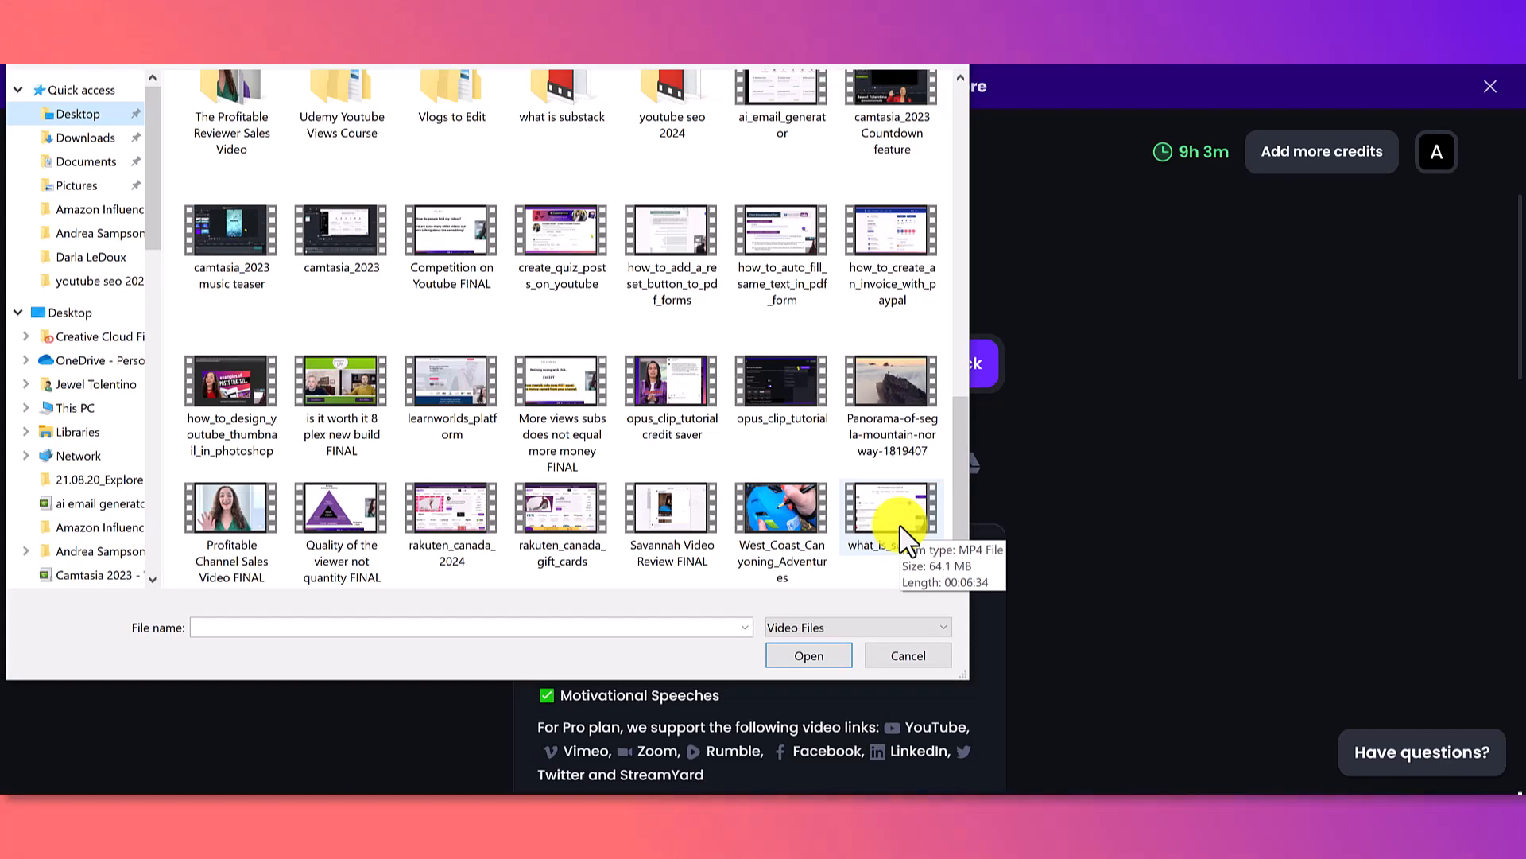
pyautogui.click(906, 541)
pyautogui.doubleClick(902, 531)
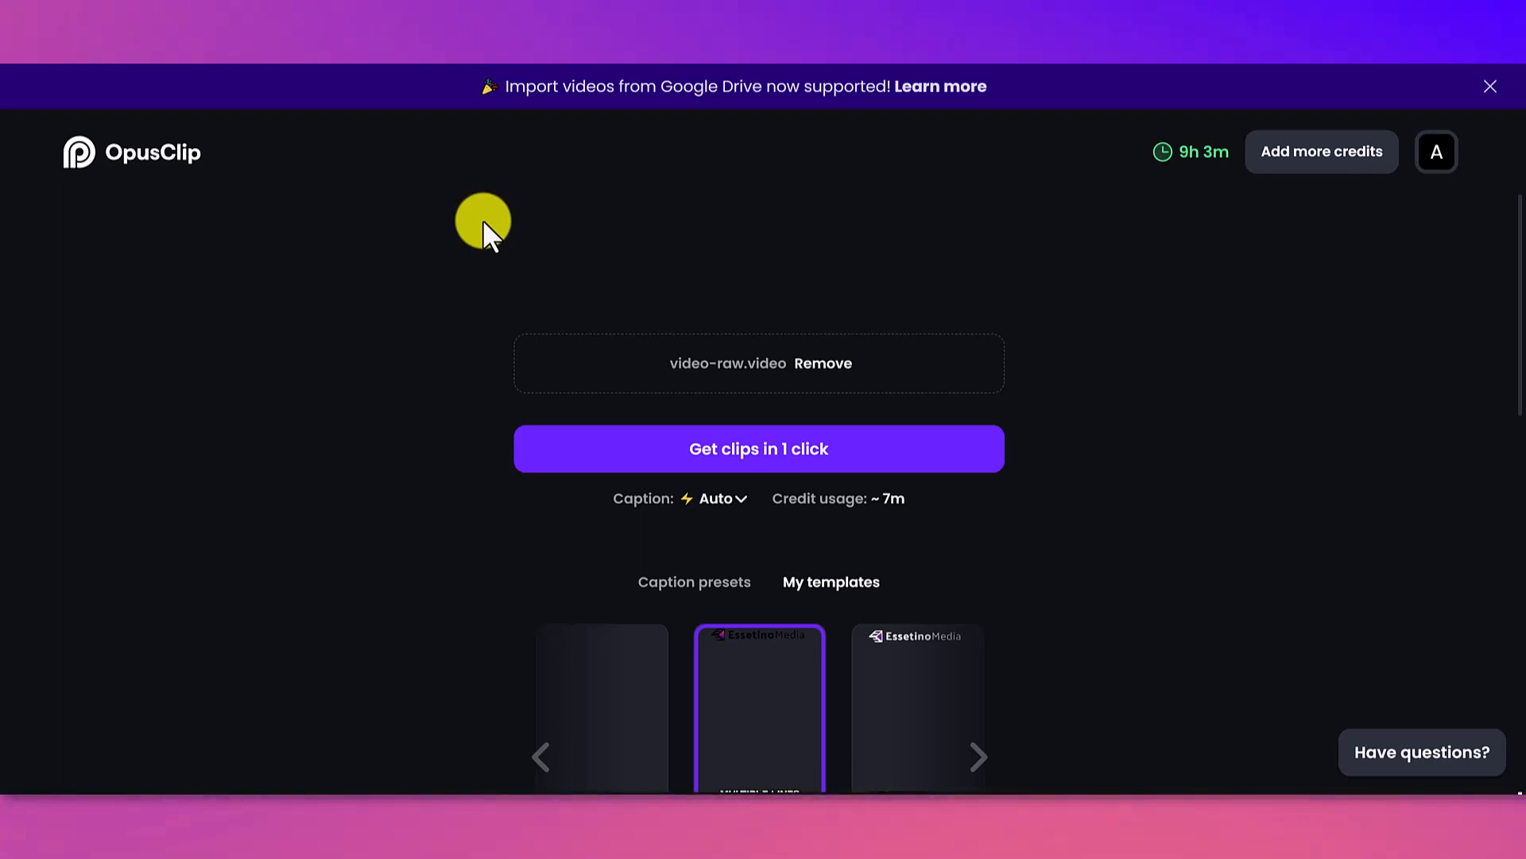
# - Browse the caption presets from Karaoke through Simple and compare them with the saved templates
pyautogui.scroll(-1, 733, 479)
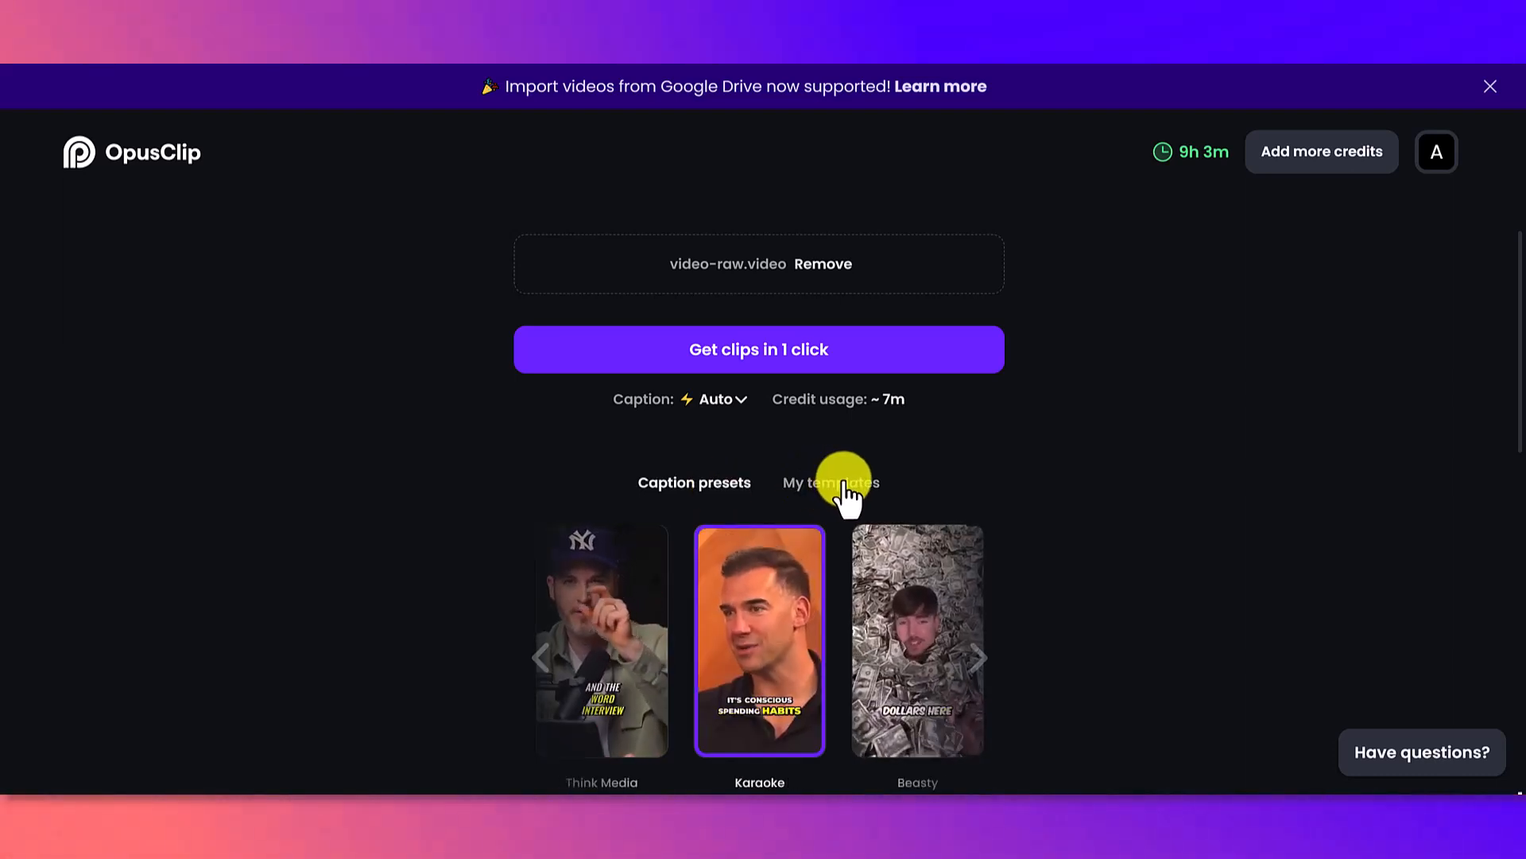
pyautogui.scroll(-1, 841, 487)
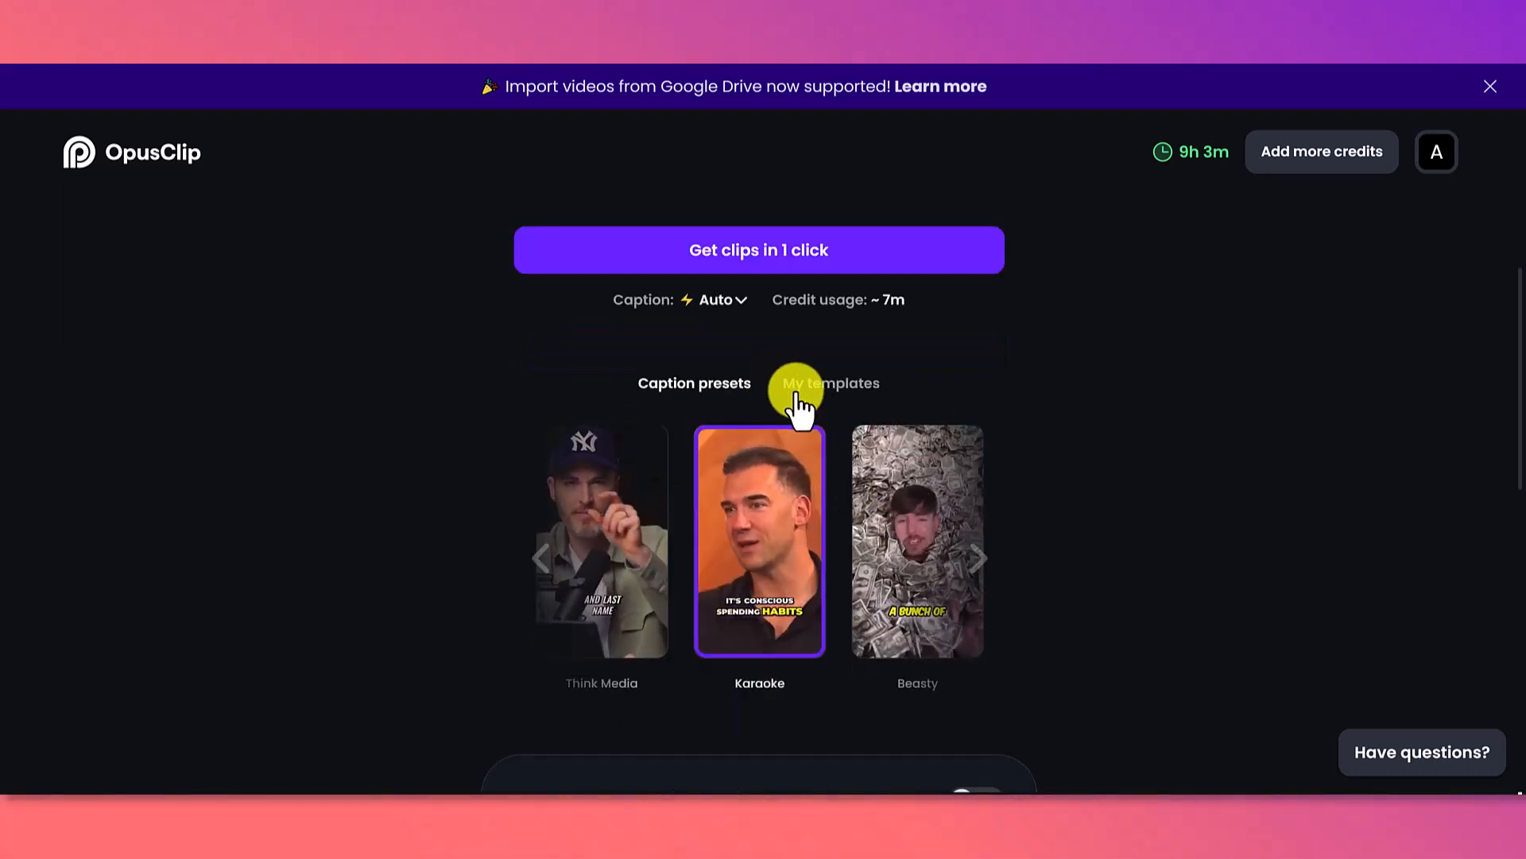
pyautogui.click(796, 395)
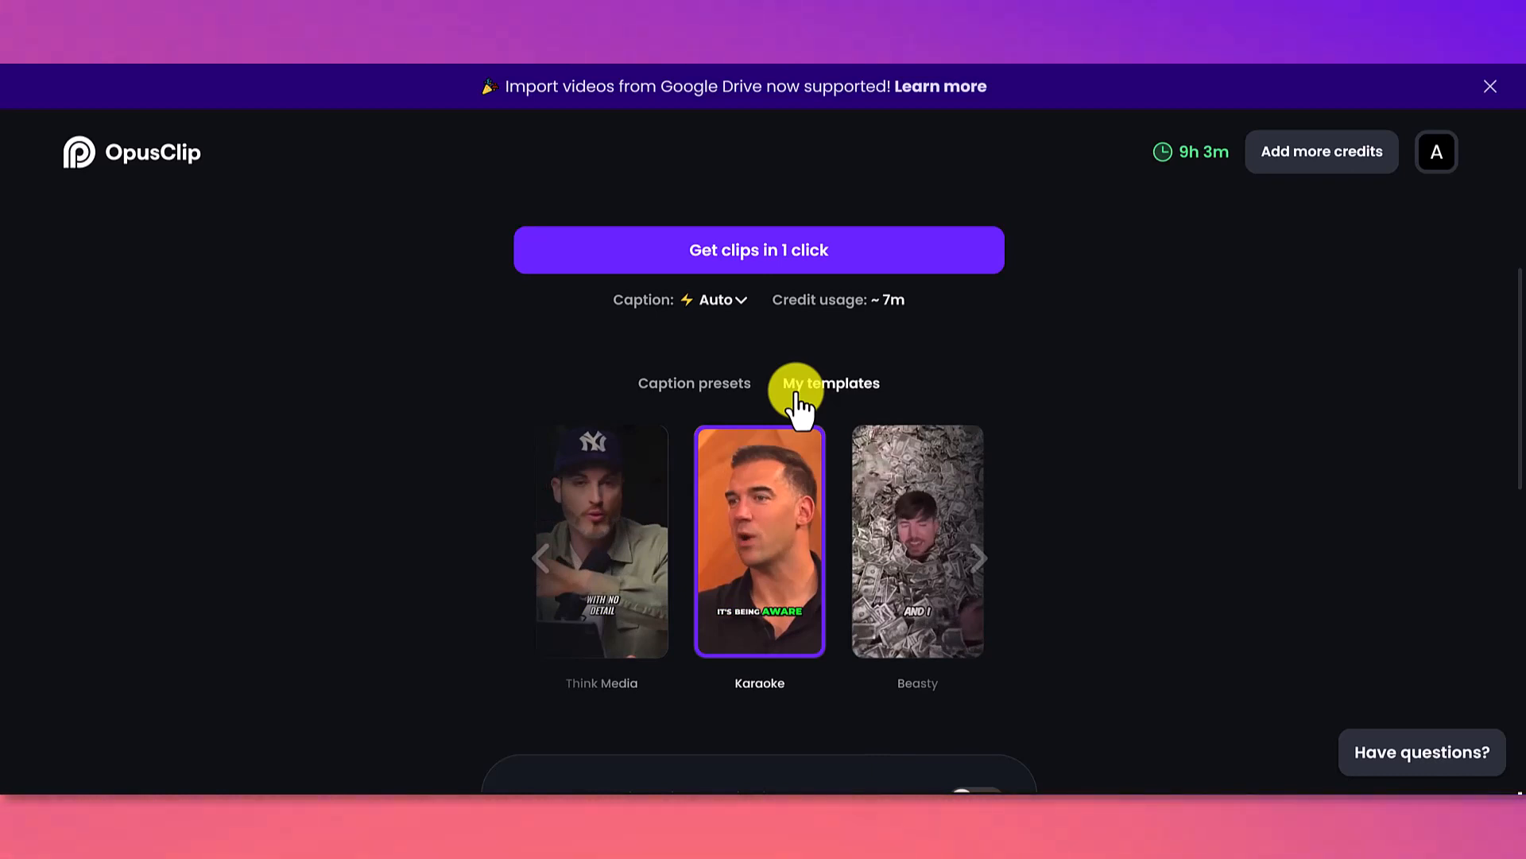
pyautogui.click(796, 395)
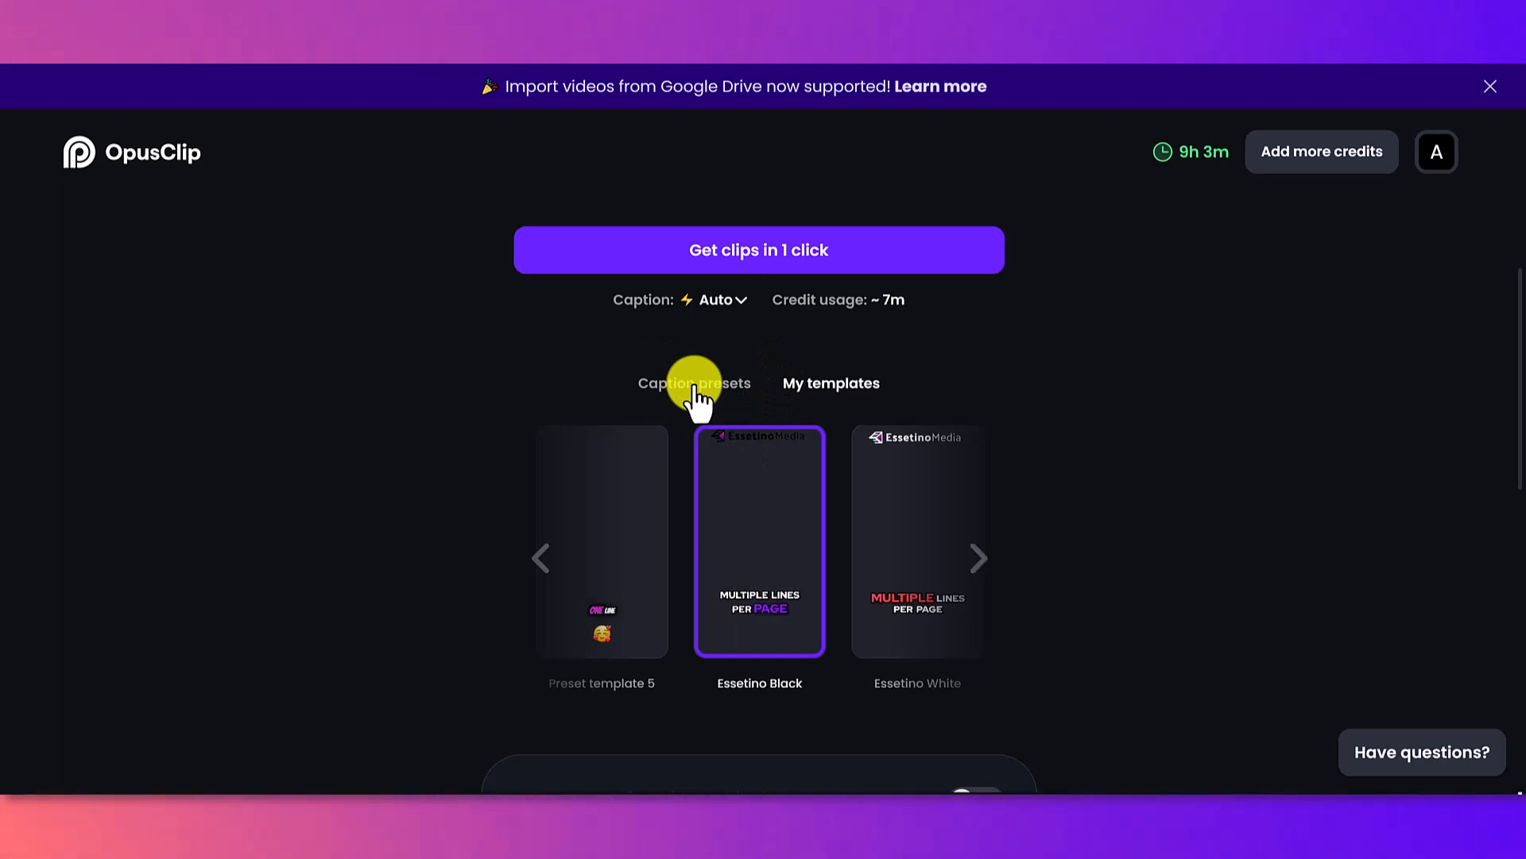
pyautogui.click(588, 566)
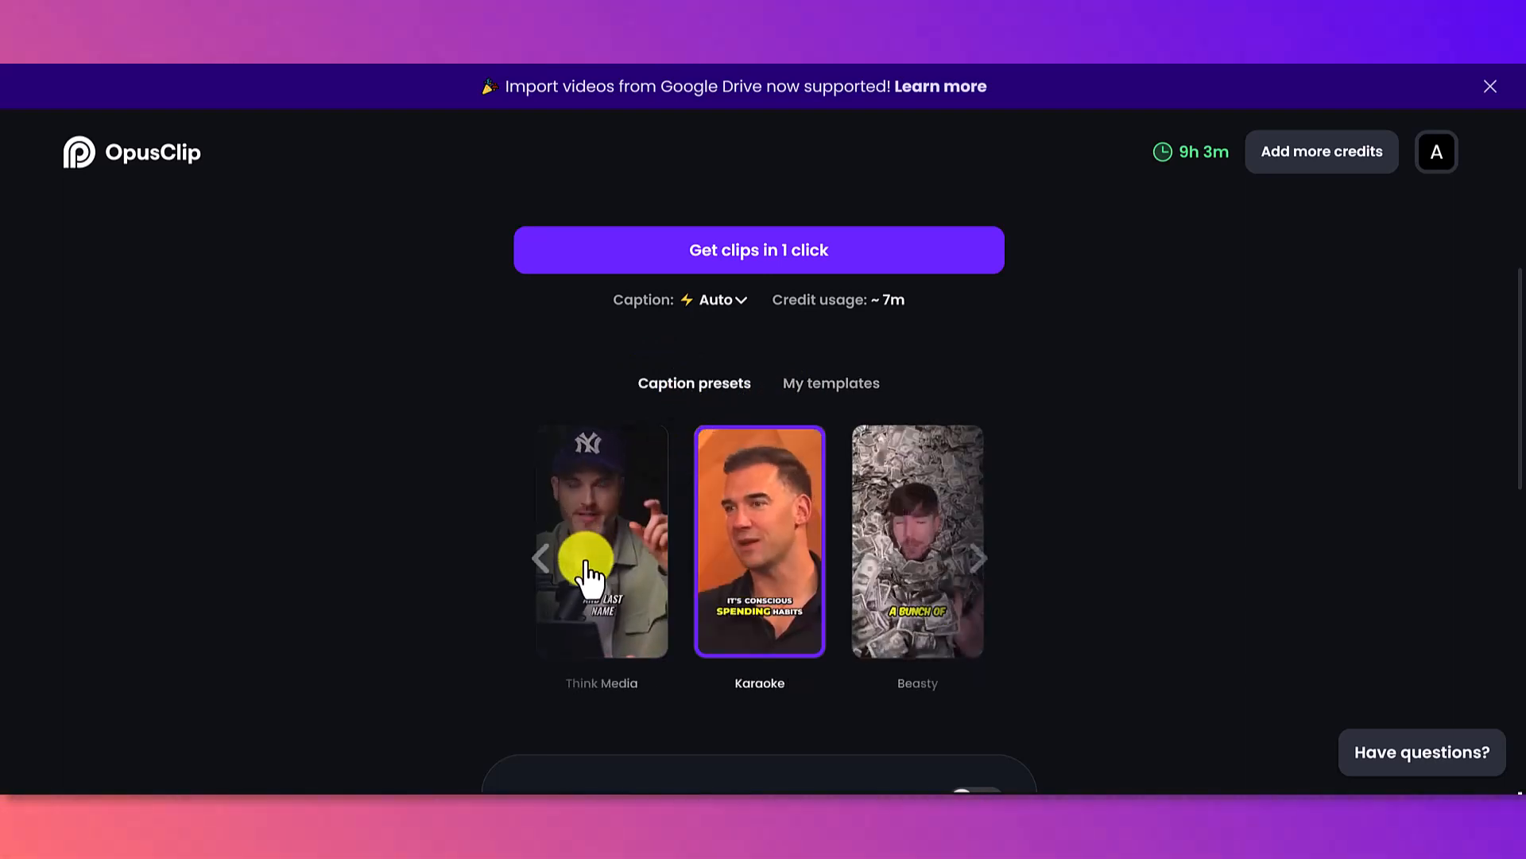
pyautogui.click(980, 566)
pyautogui.click(980, 566)
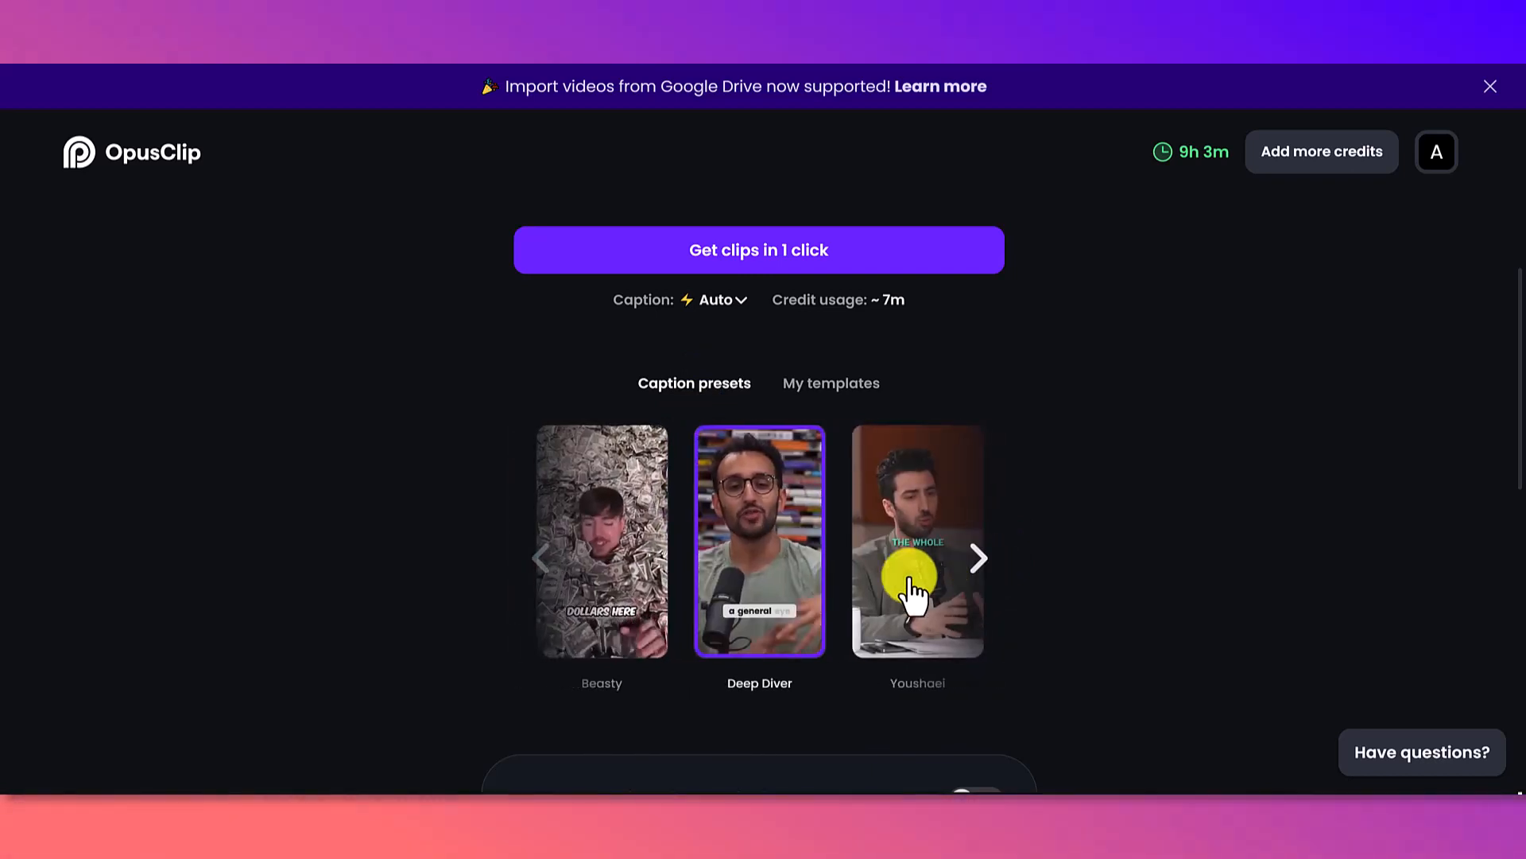
pyautogui.click(981, 563)
pyautogui.click(982, 562)
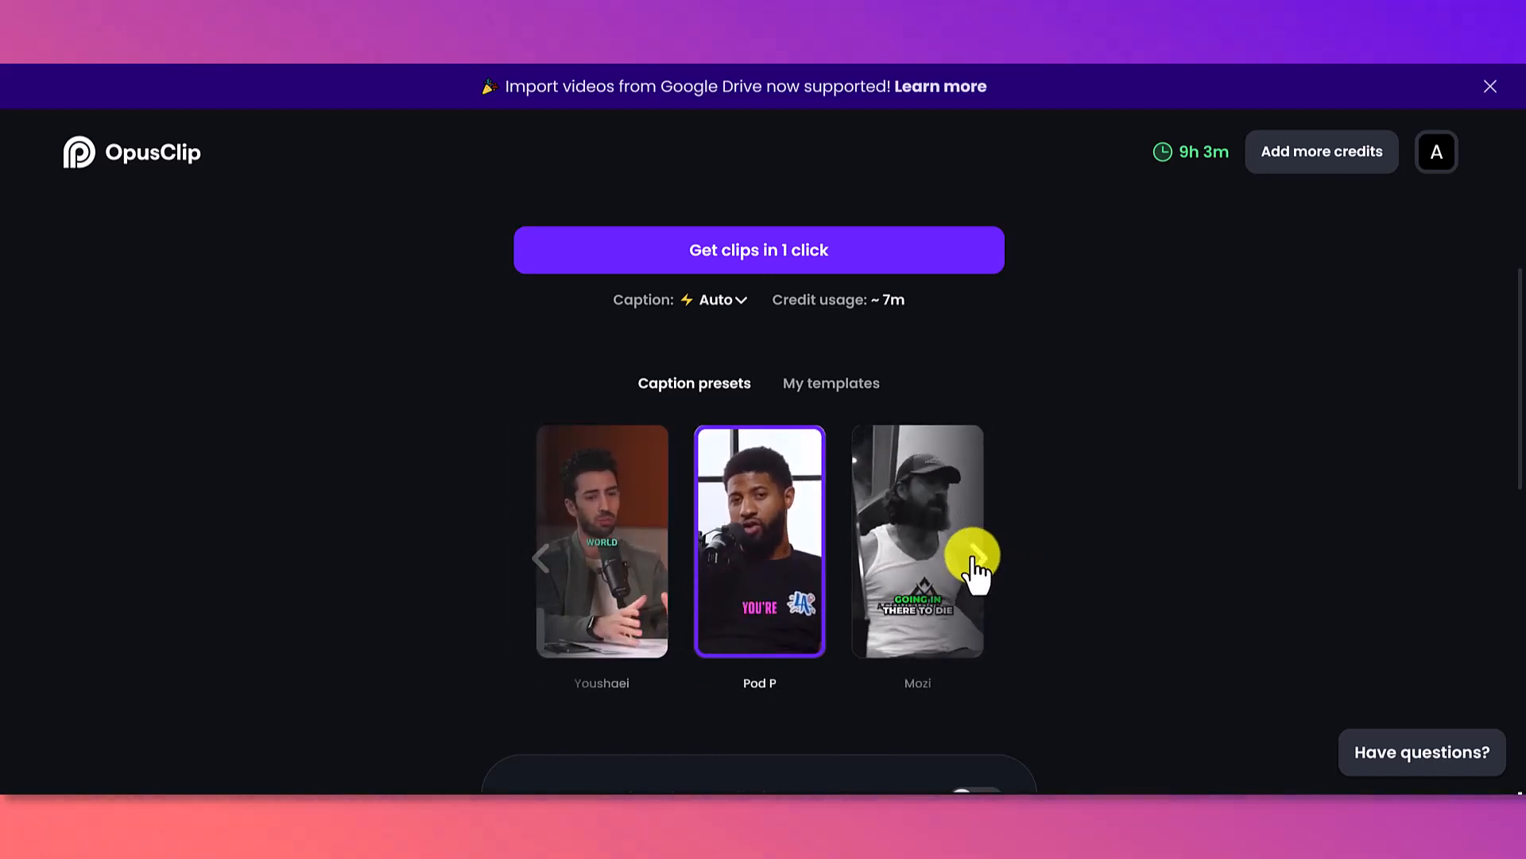
pyautogui.click(975, 558)
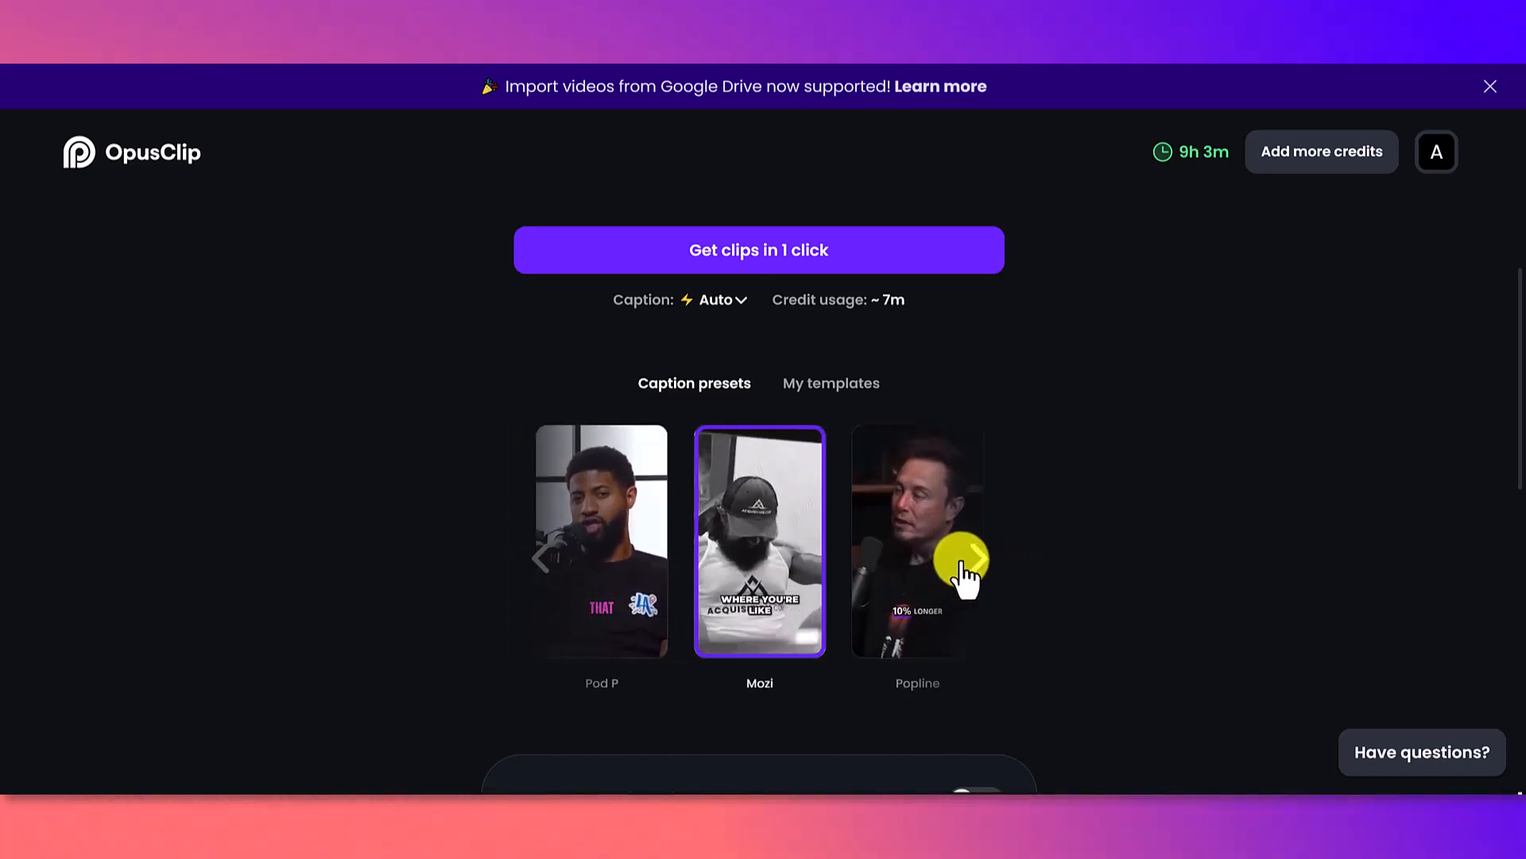
pyautogui.click(976, 561)
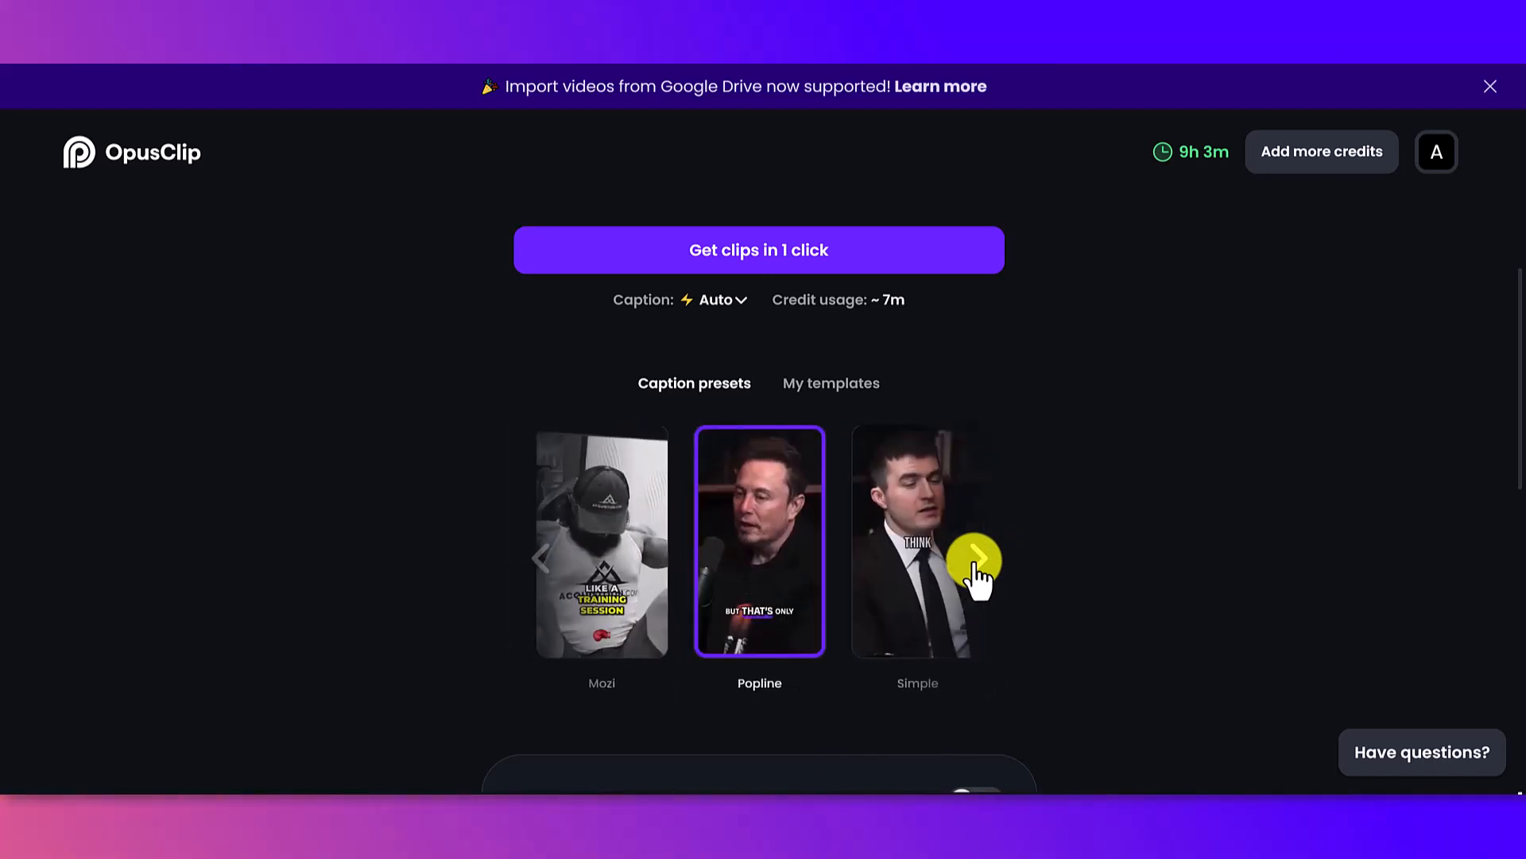
pyautogui.click(976, 560)
pyautogui.click(975, 560)
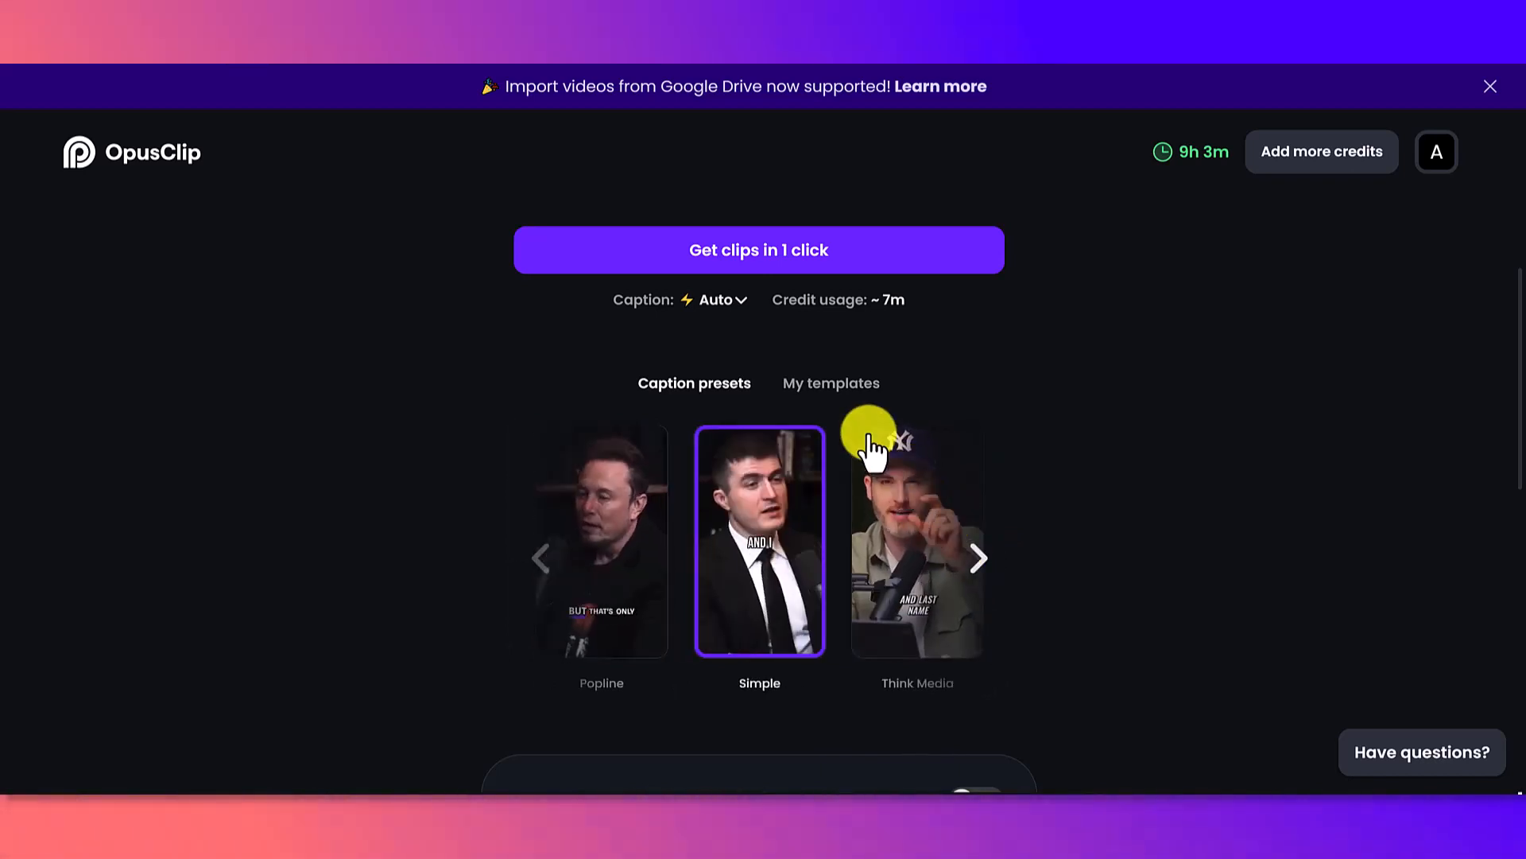
# - Choose the saved template Essetino No Logo for the clips
pyautogui.click(827, 386)
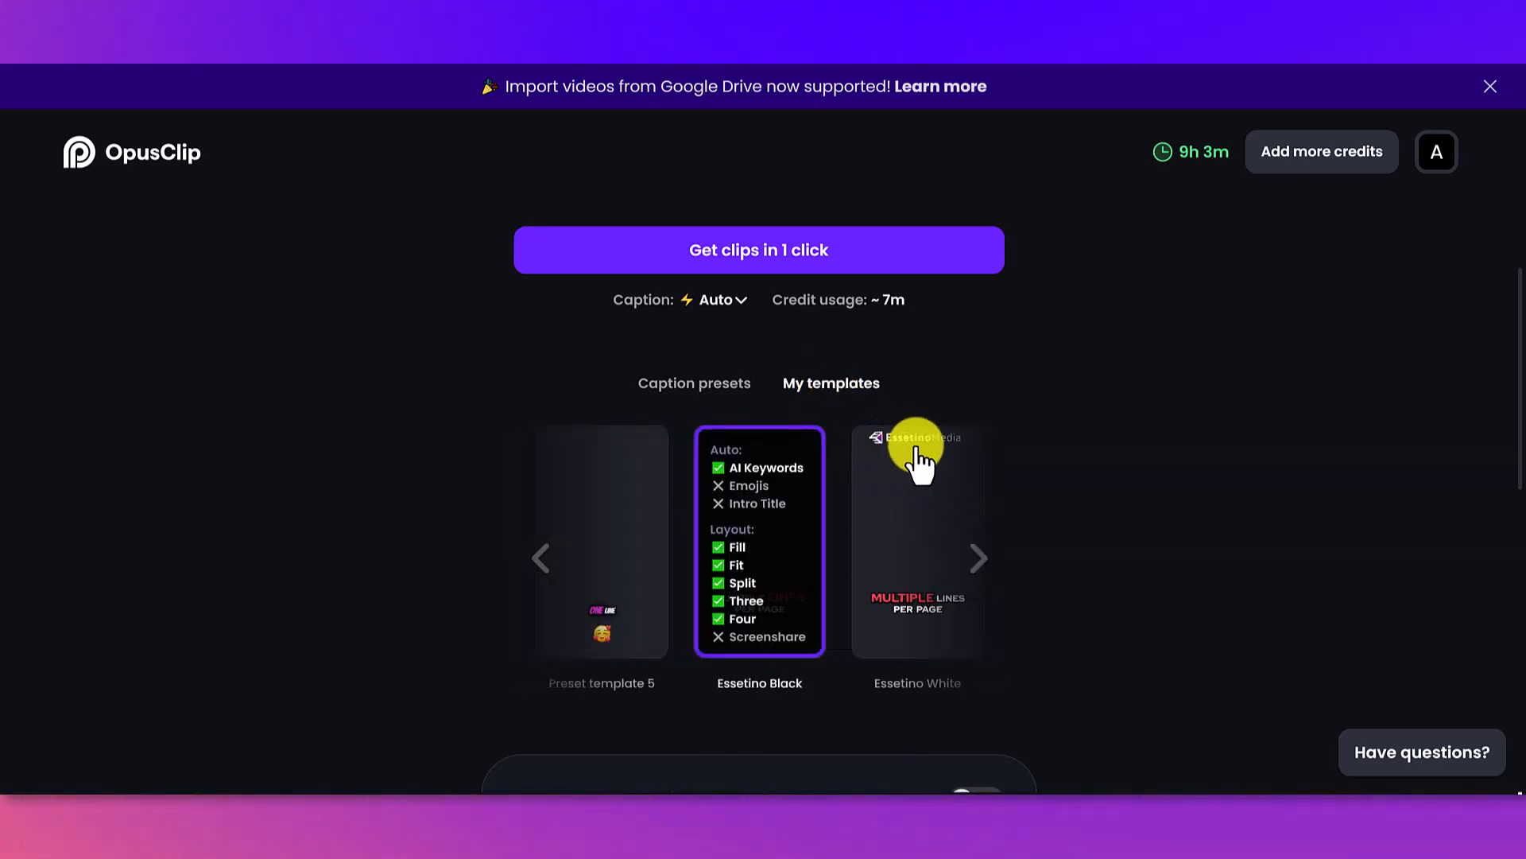
pyautogui.click(974, 557)
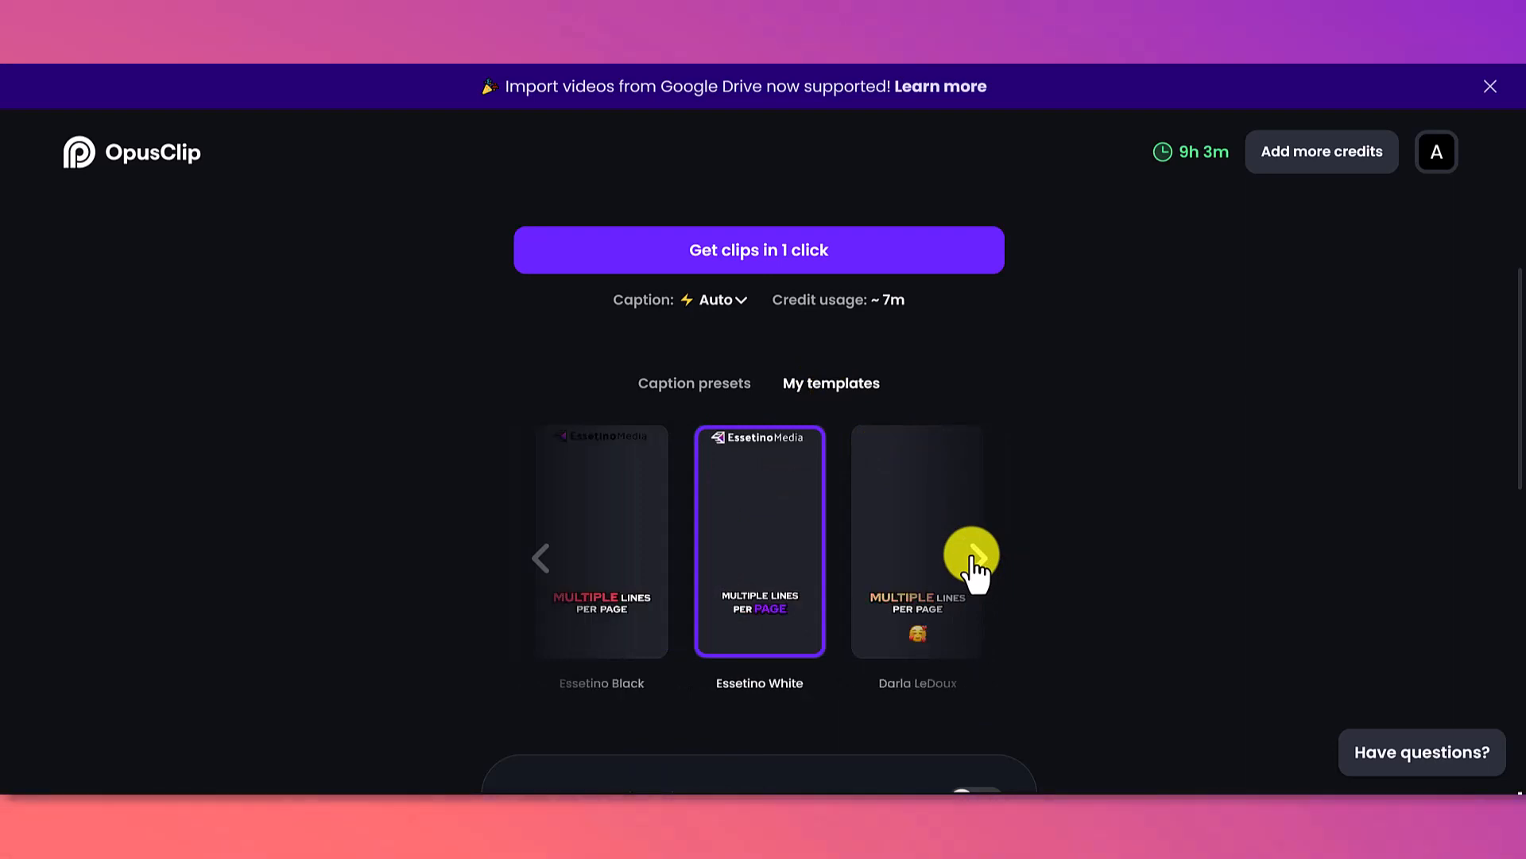
pyautogui.click(975, 561)
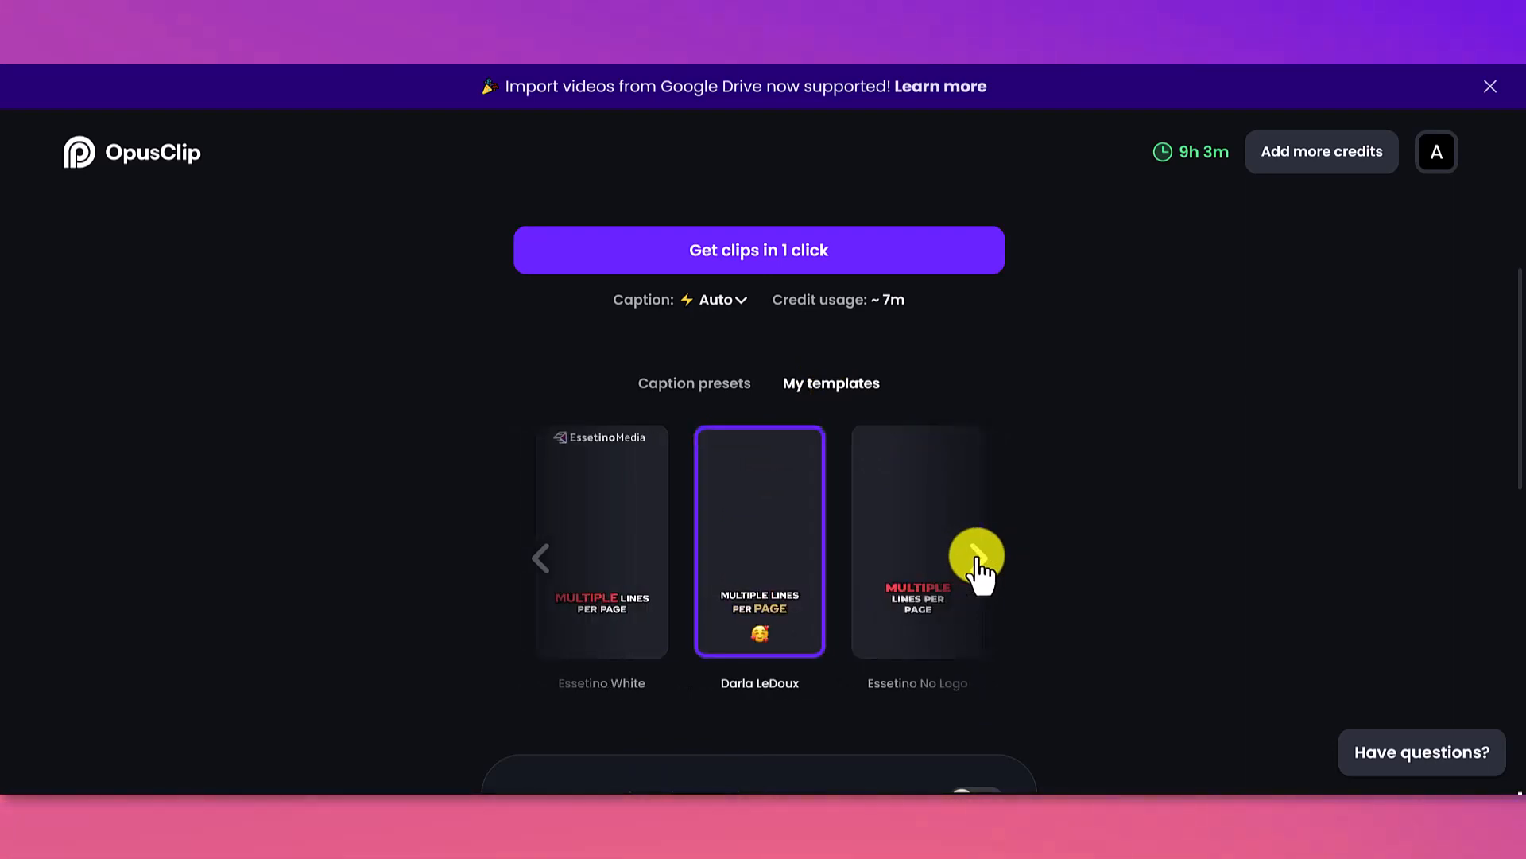
pyautogui.click(977, 562)
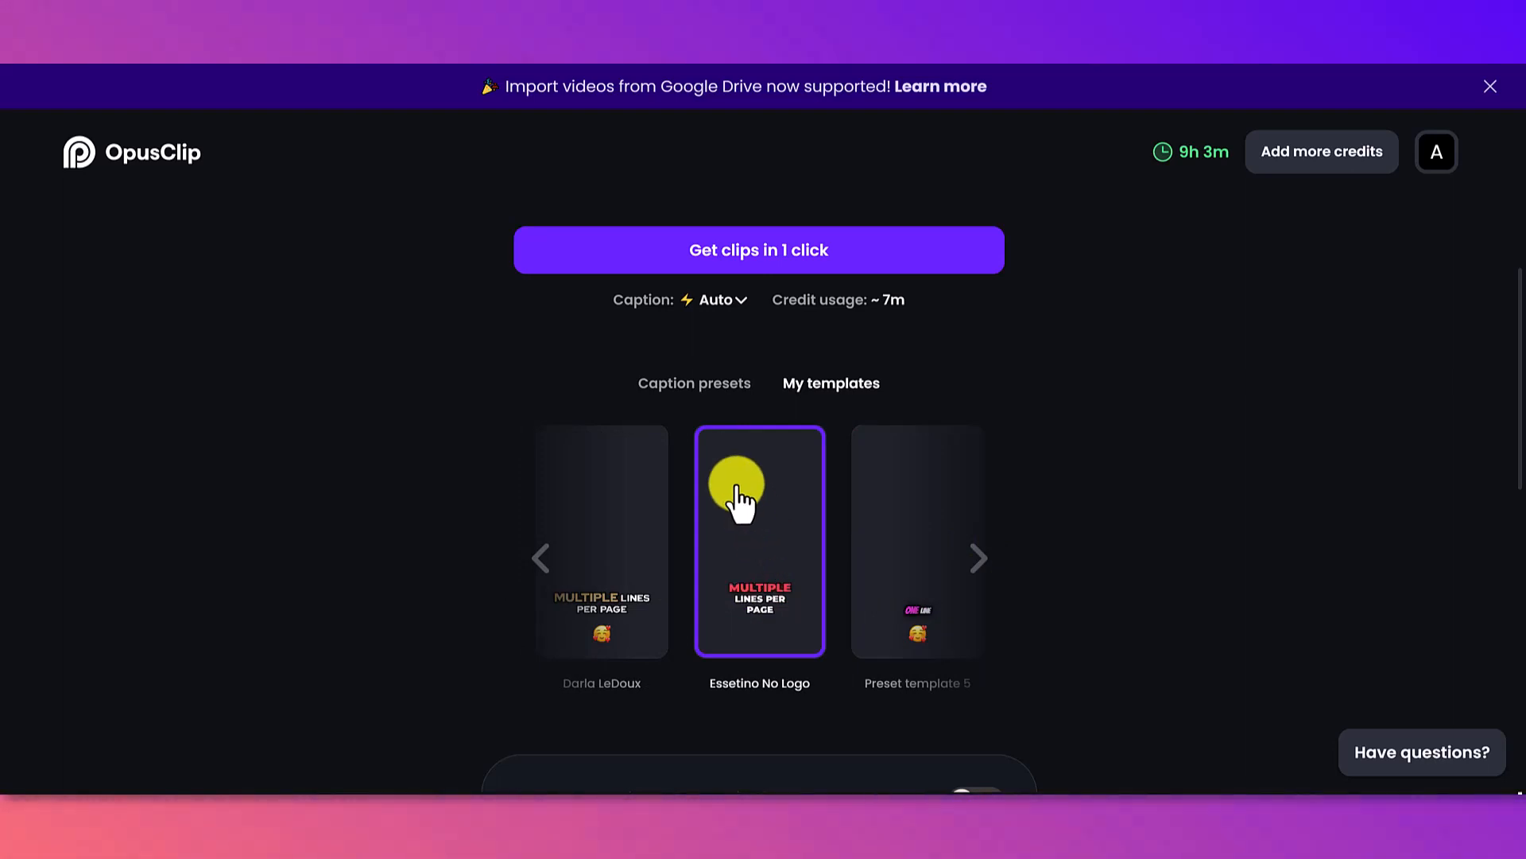
# - Review the caption options for video language and translation
pyautogui.moveTo(692, 303)
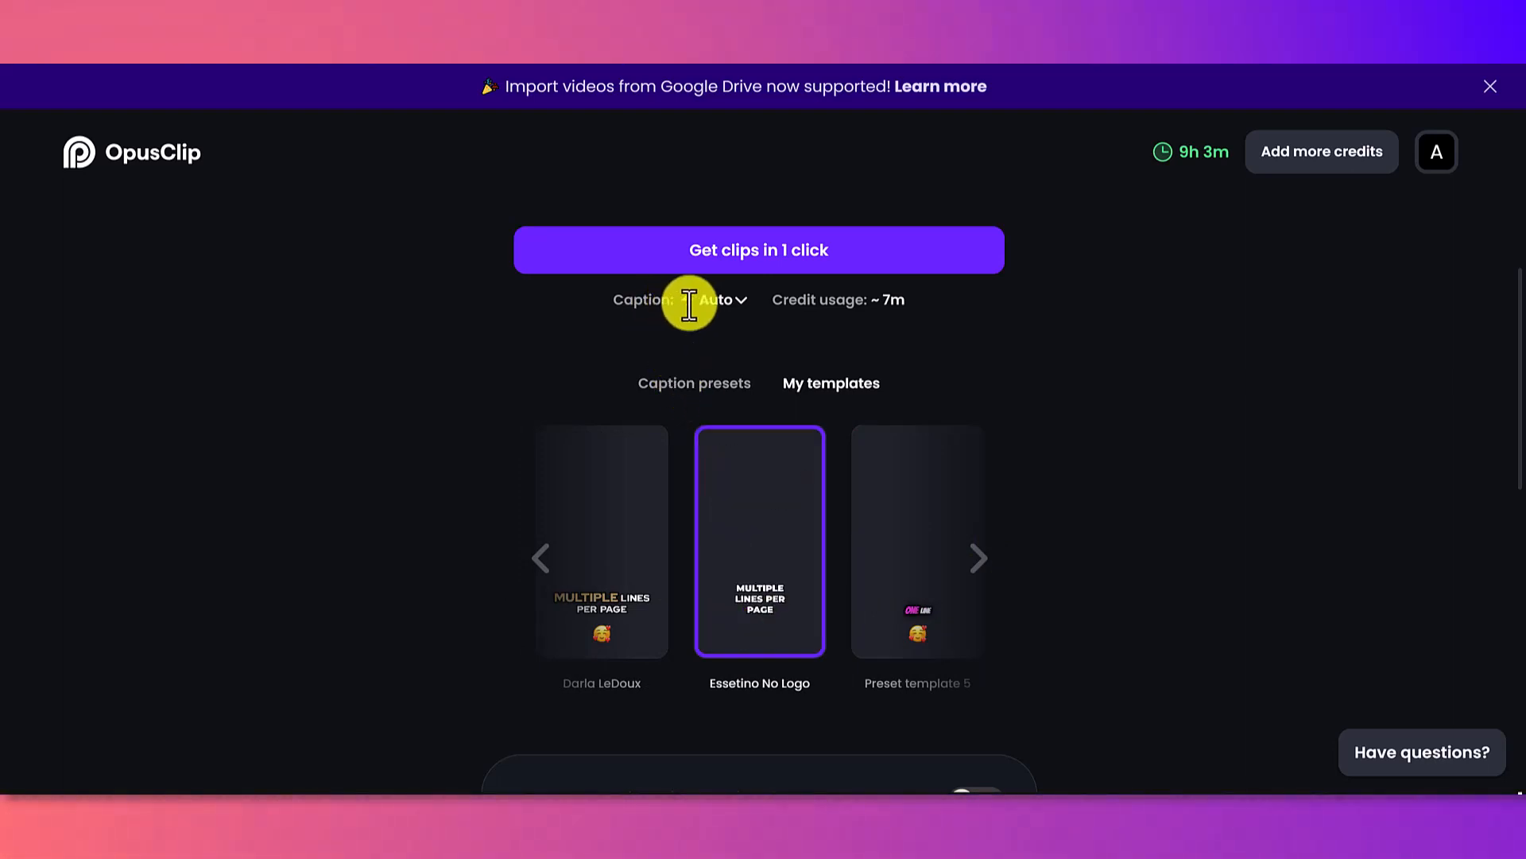
pyautogui.click(740, 310)
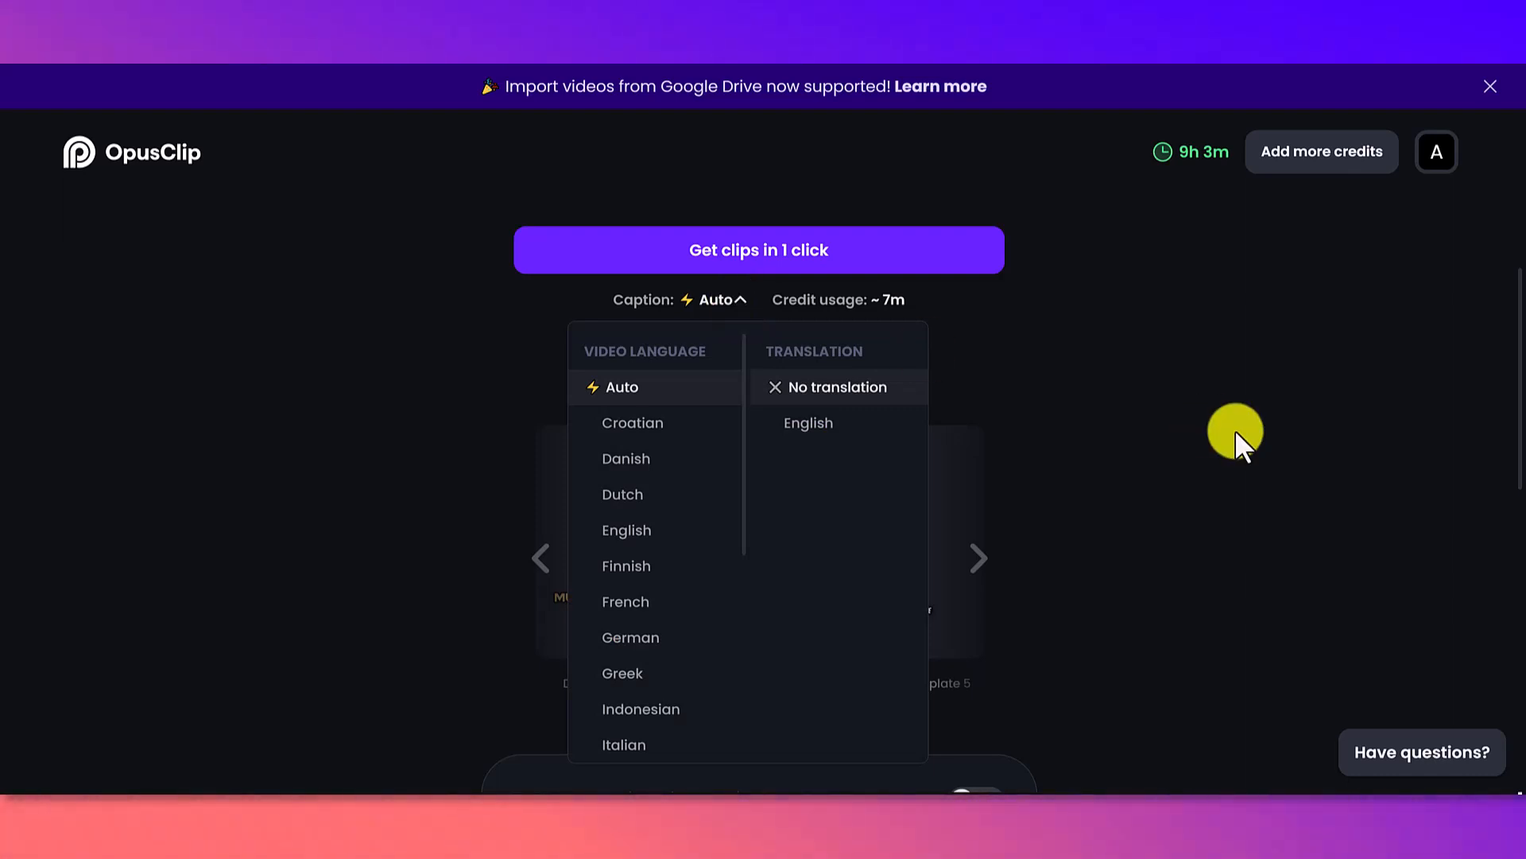
pyautogui.click(1083, 393)
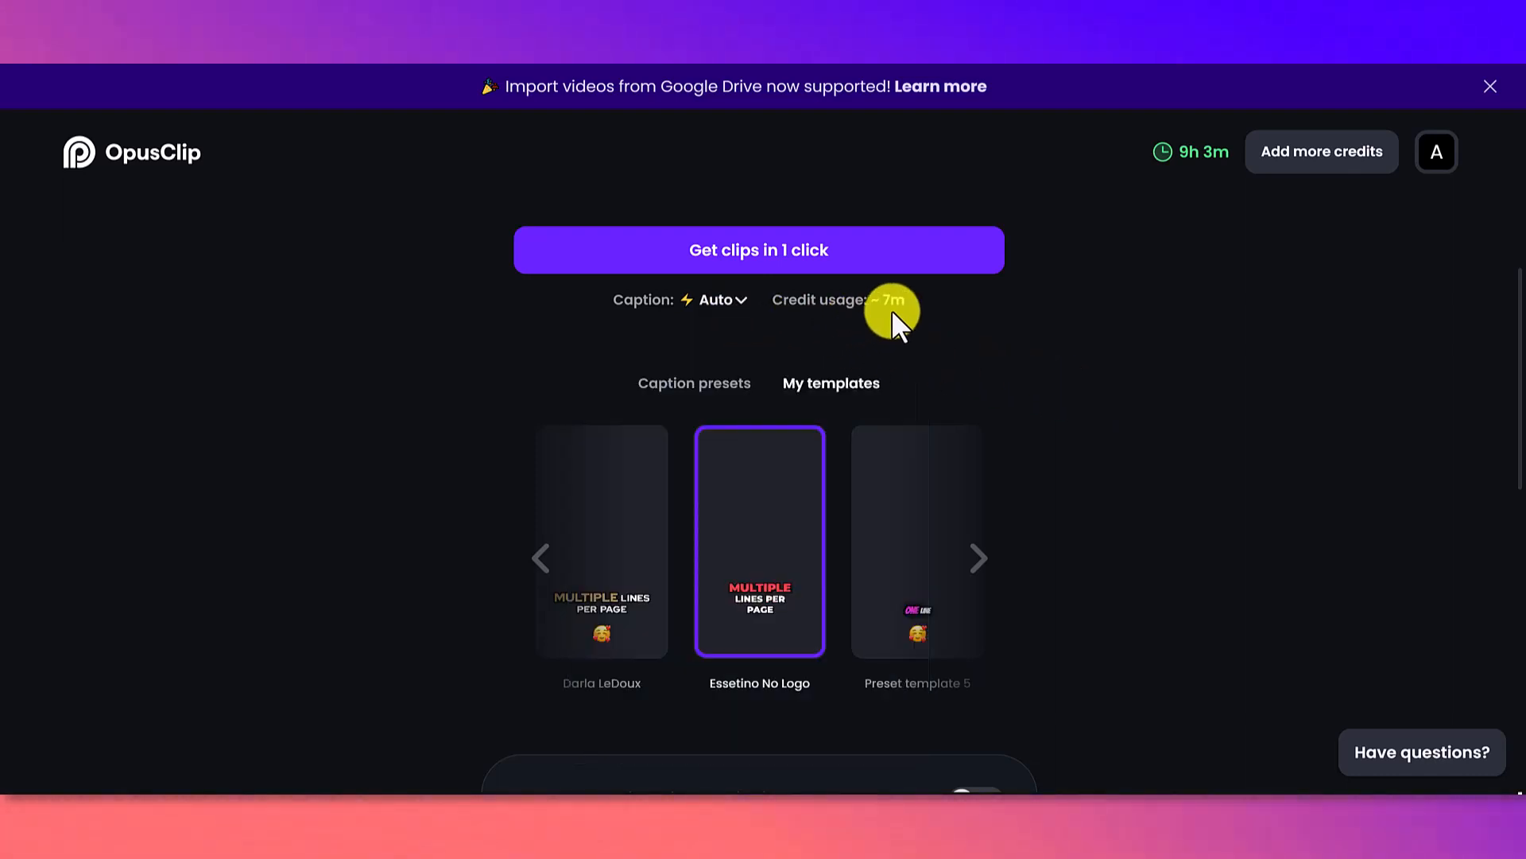
# - Read the explanation of the option that only adds captions without clipping
pyautogui.scroll(-6, 1065, 422)
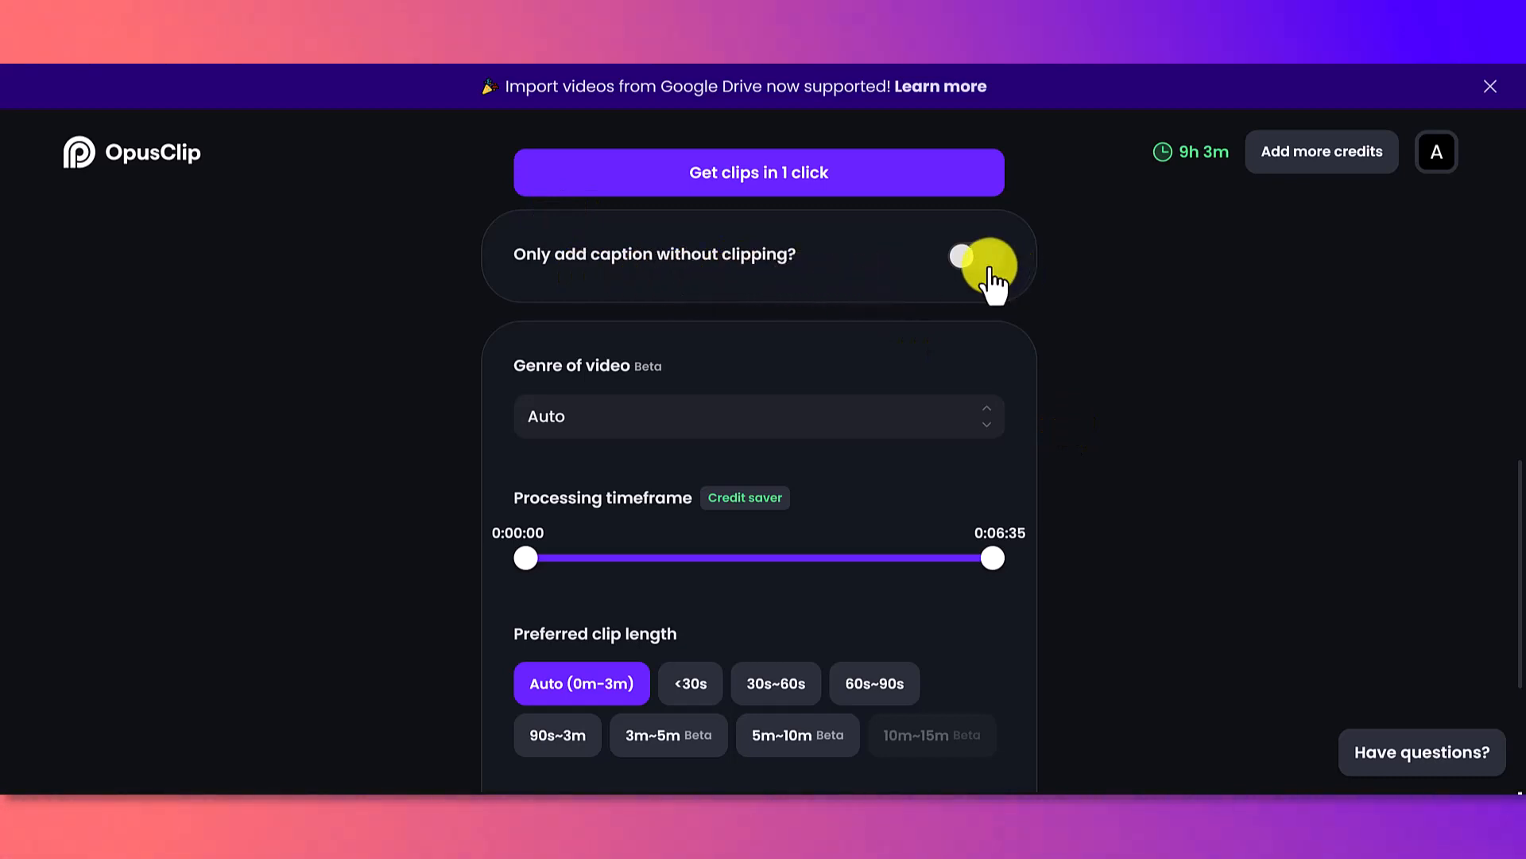
pyautogui.scroll(1, 971, 293)
pyautogui.moveTo(964, 372)
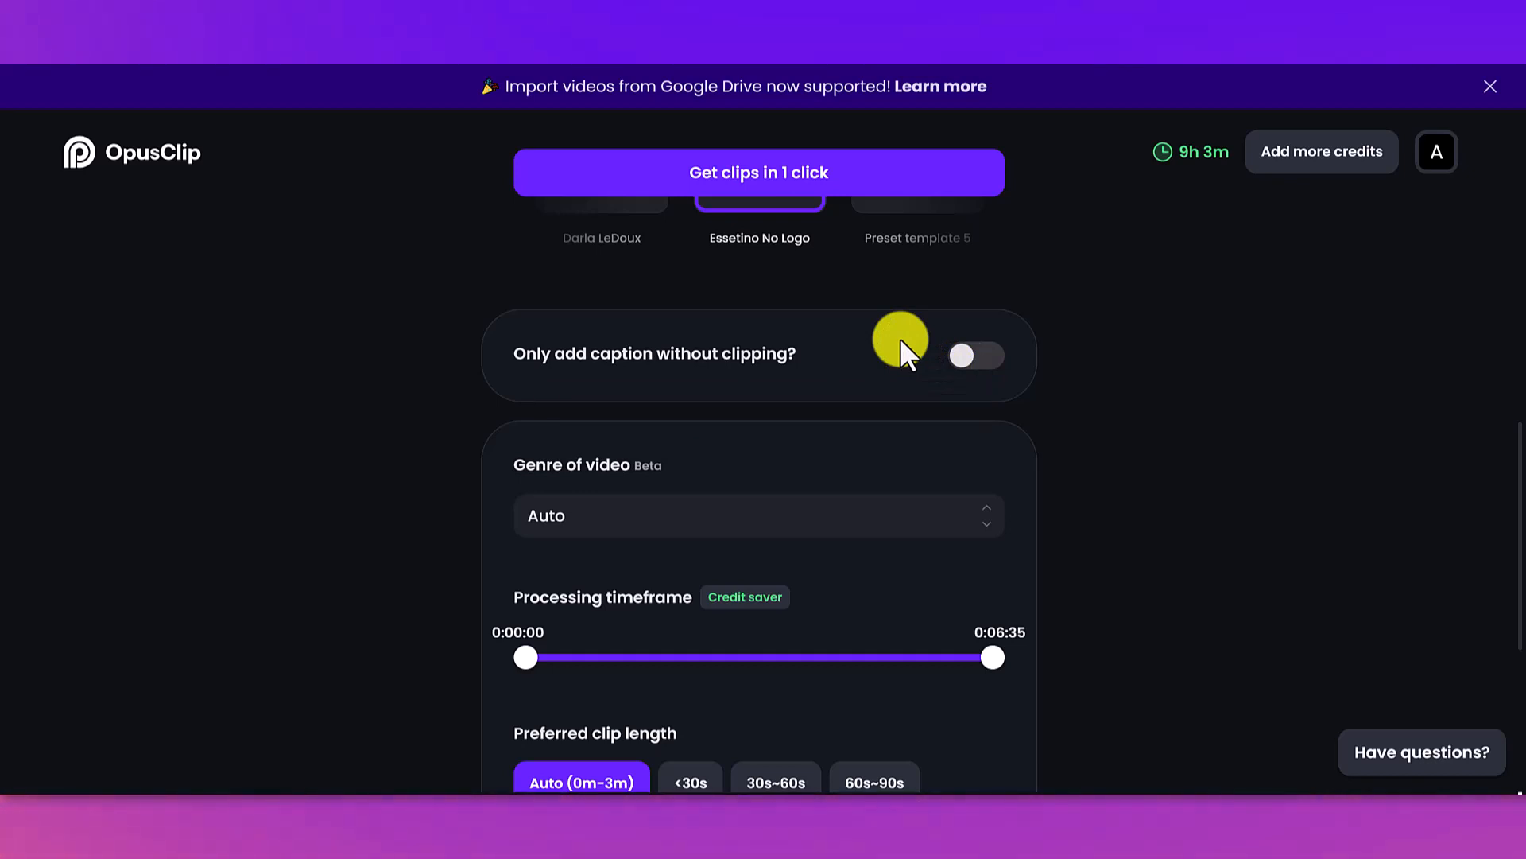
pyautogui.moveTo(896, 349)
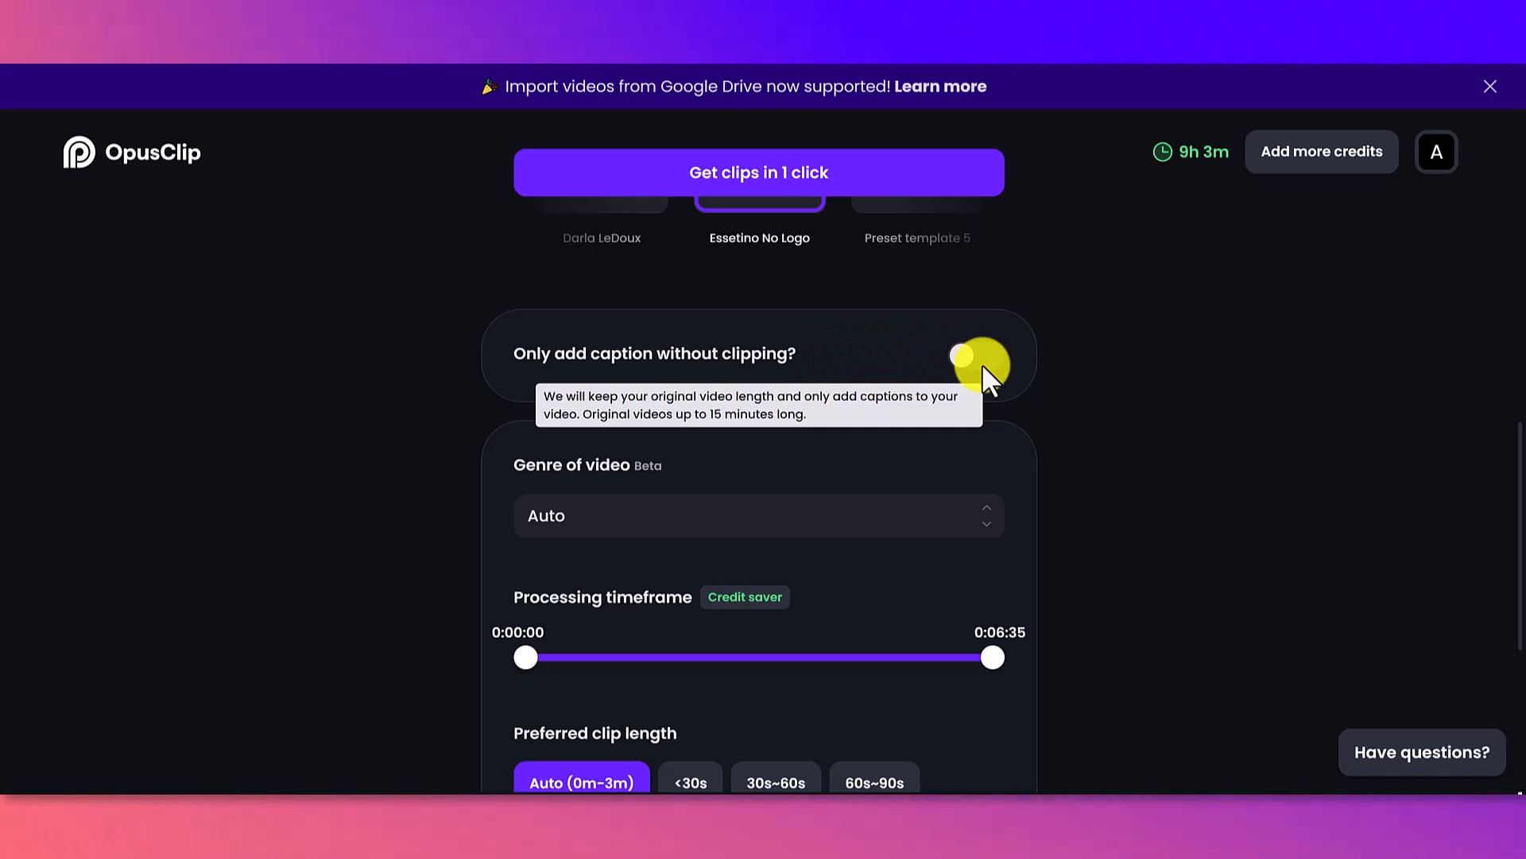
# - Review the available video genres and keep the genre on Auto
pyautogui.scroll(-3, 804, 330)
pyautogui.click(804, 330)
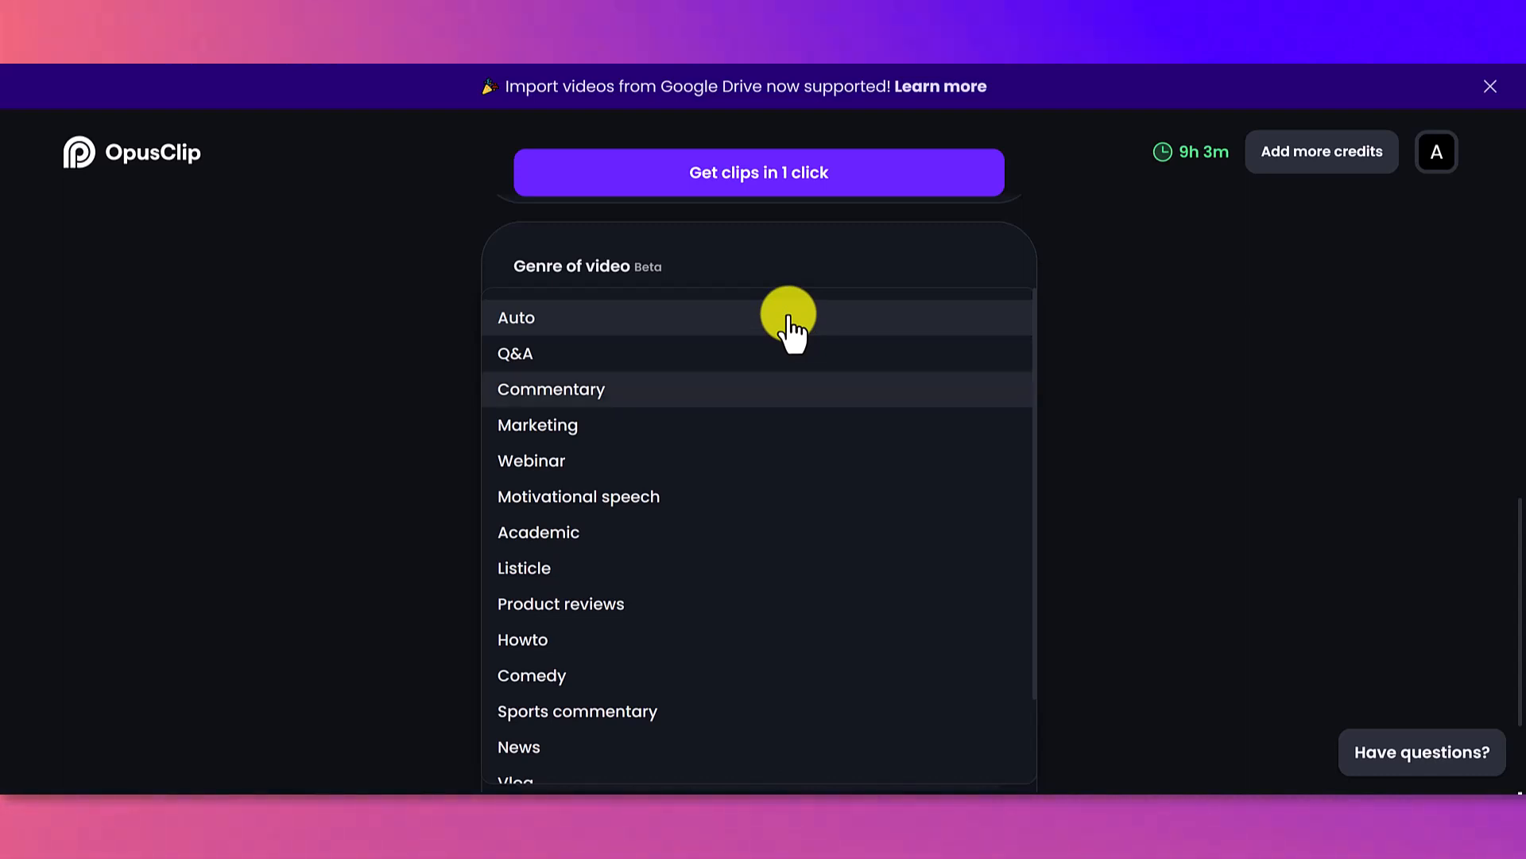
pyautogui.press('Down')
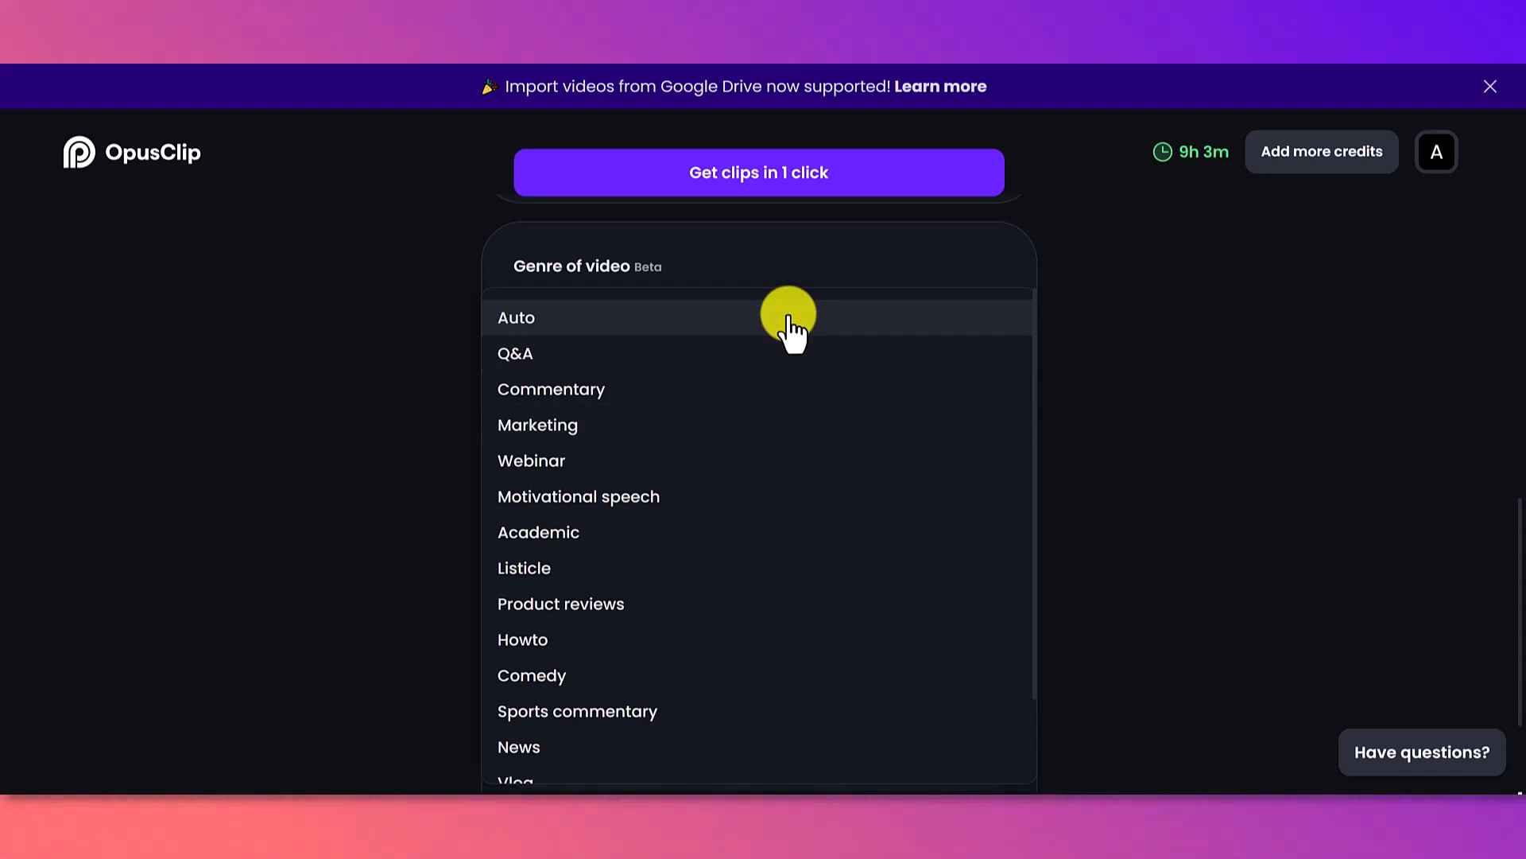
pyautogui.click(783, 315)
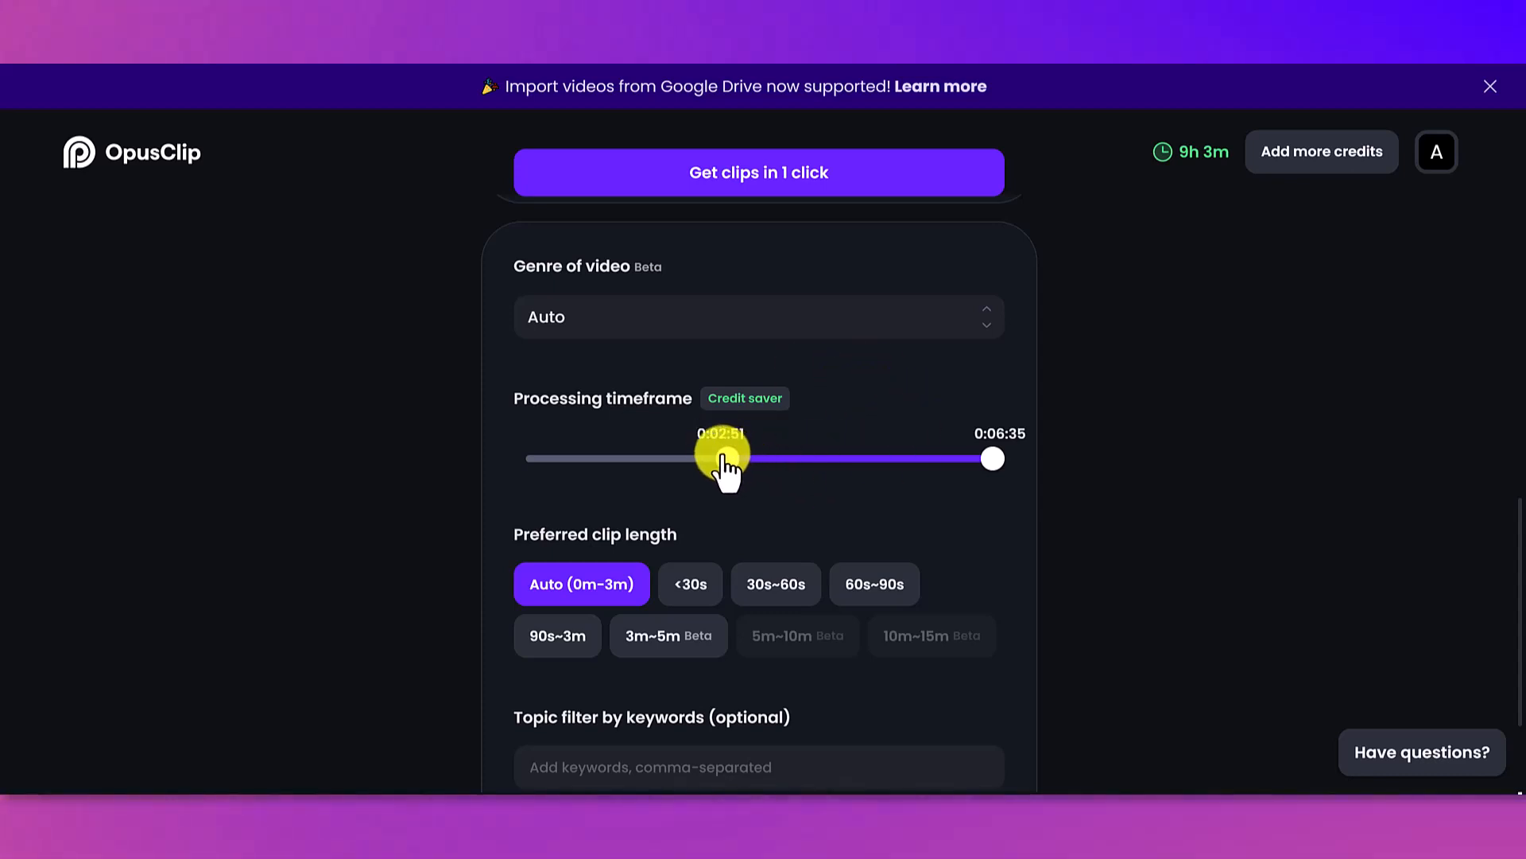
# - Set the processing timeframe to start at 0:00:04 and generate the clips from the uploaded video
pyautogui.click(528, 459)
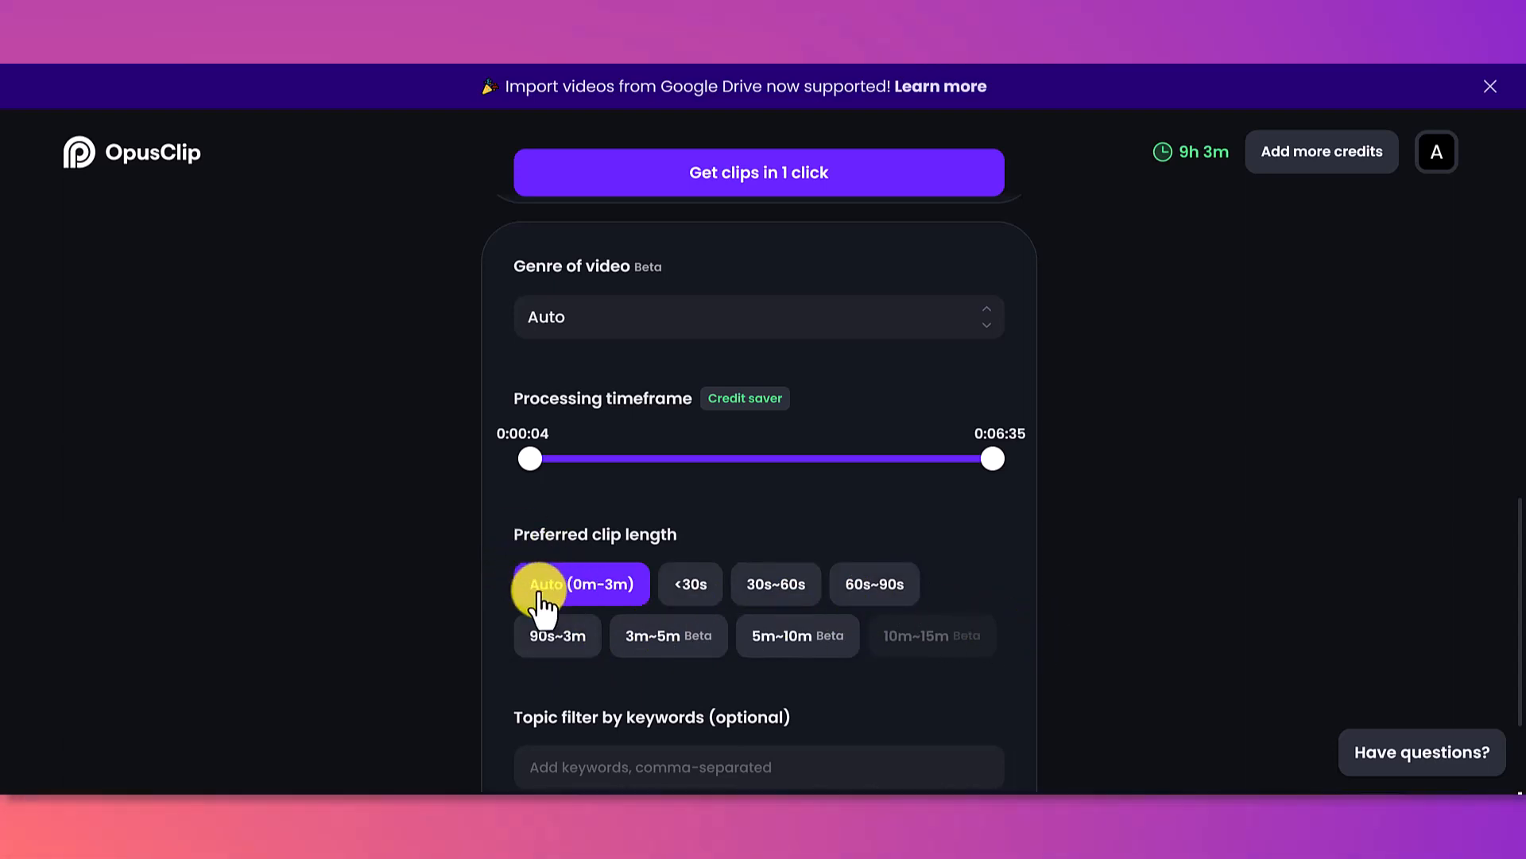
pyautogui.scroll(-2, 567, 561)
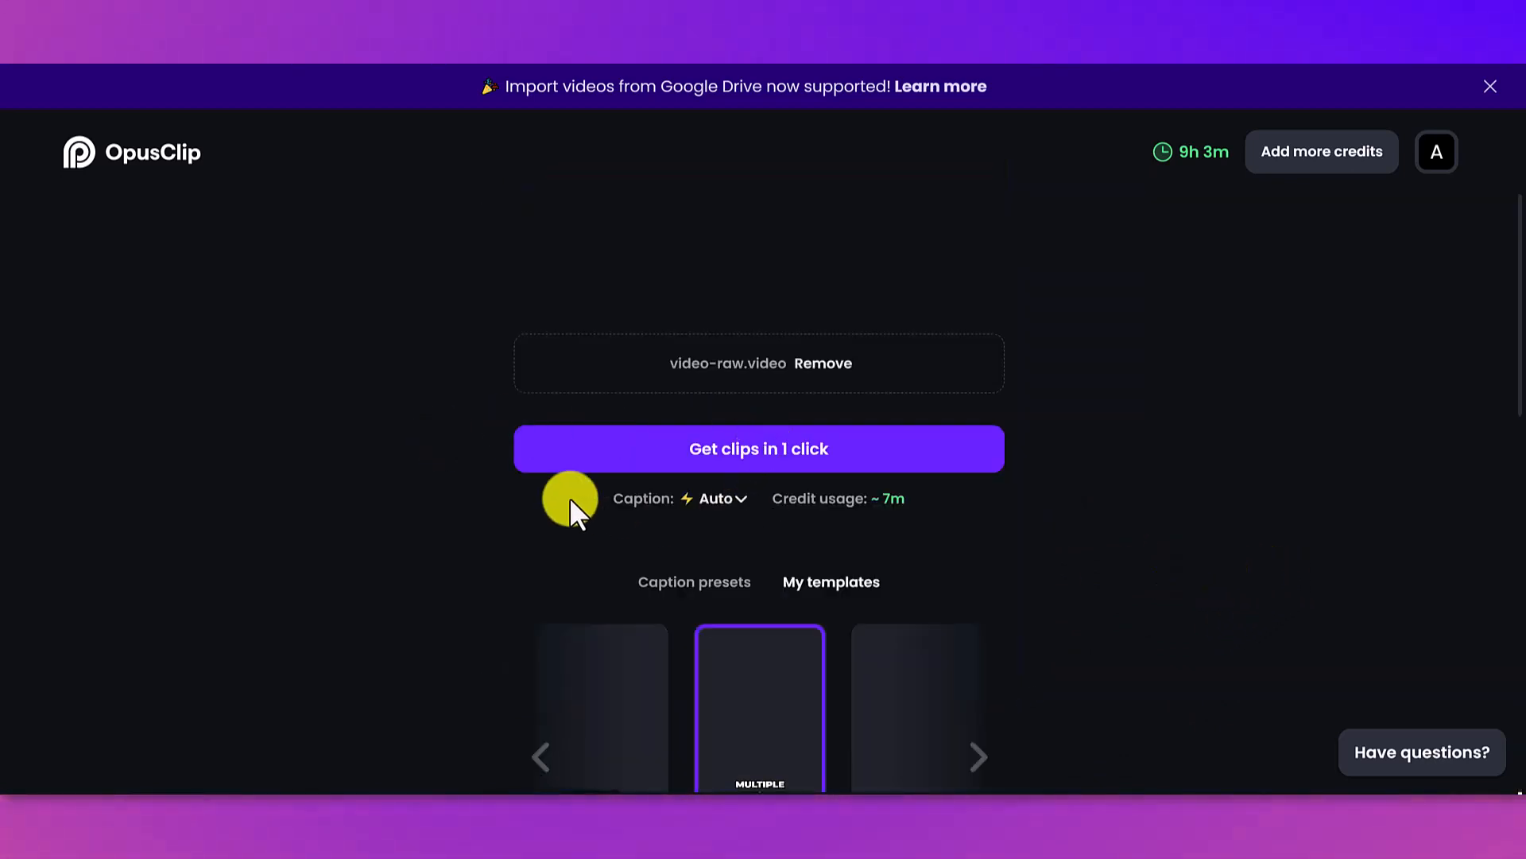
pyautogui.click(675, 450)
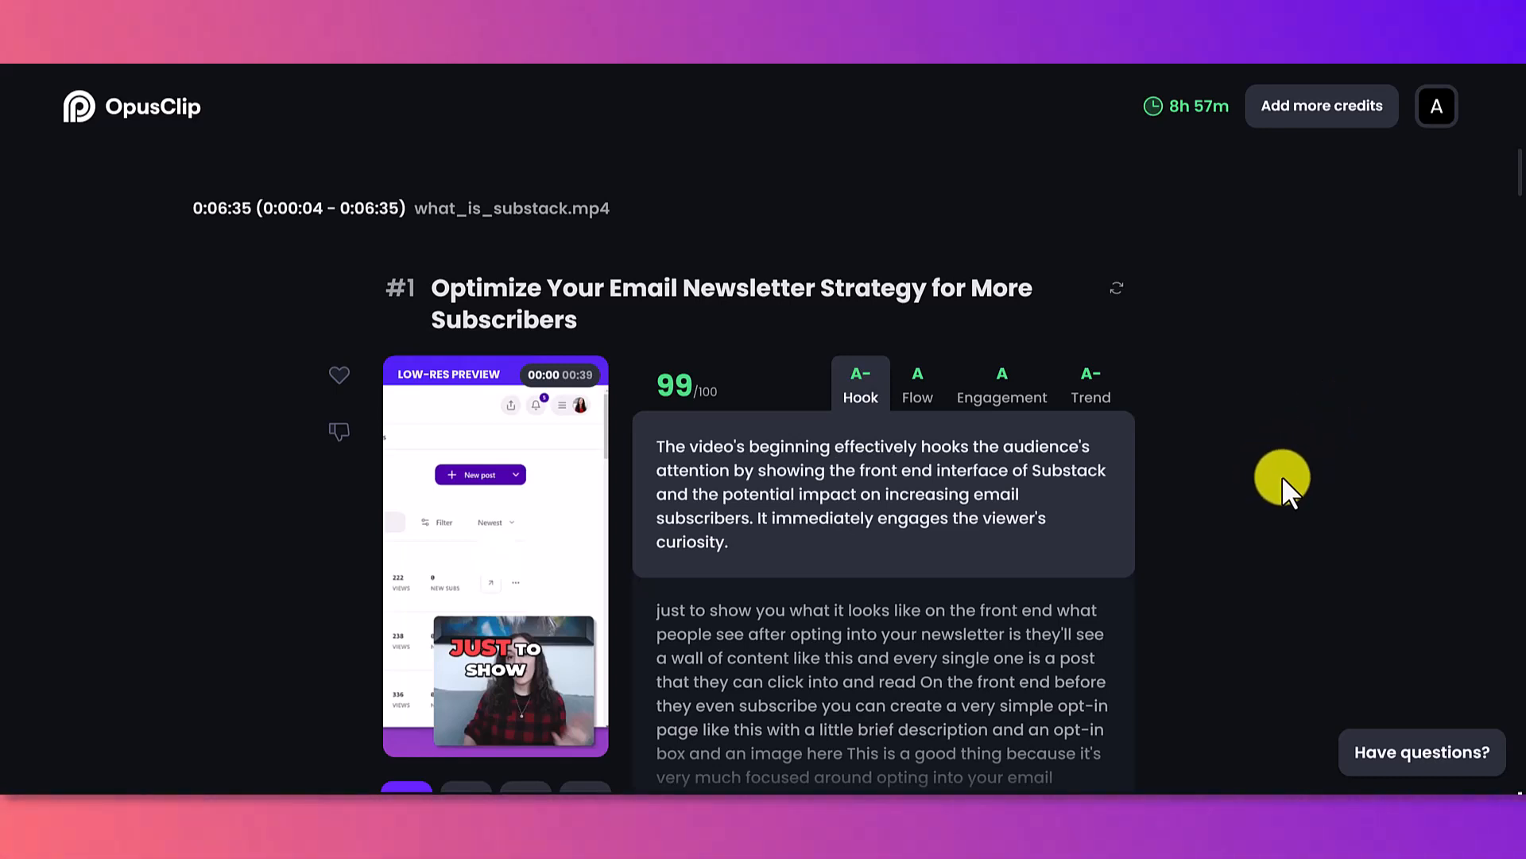
# - Examine the titles, scores and transcripts of the generated clips throughout the ranked list
pyautogui.scroll(-1, 1281, 476)
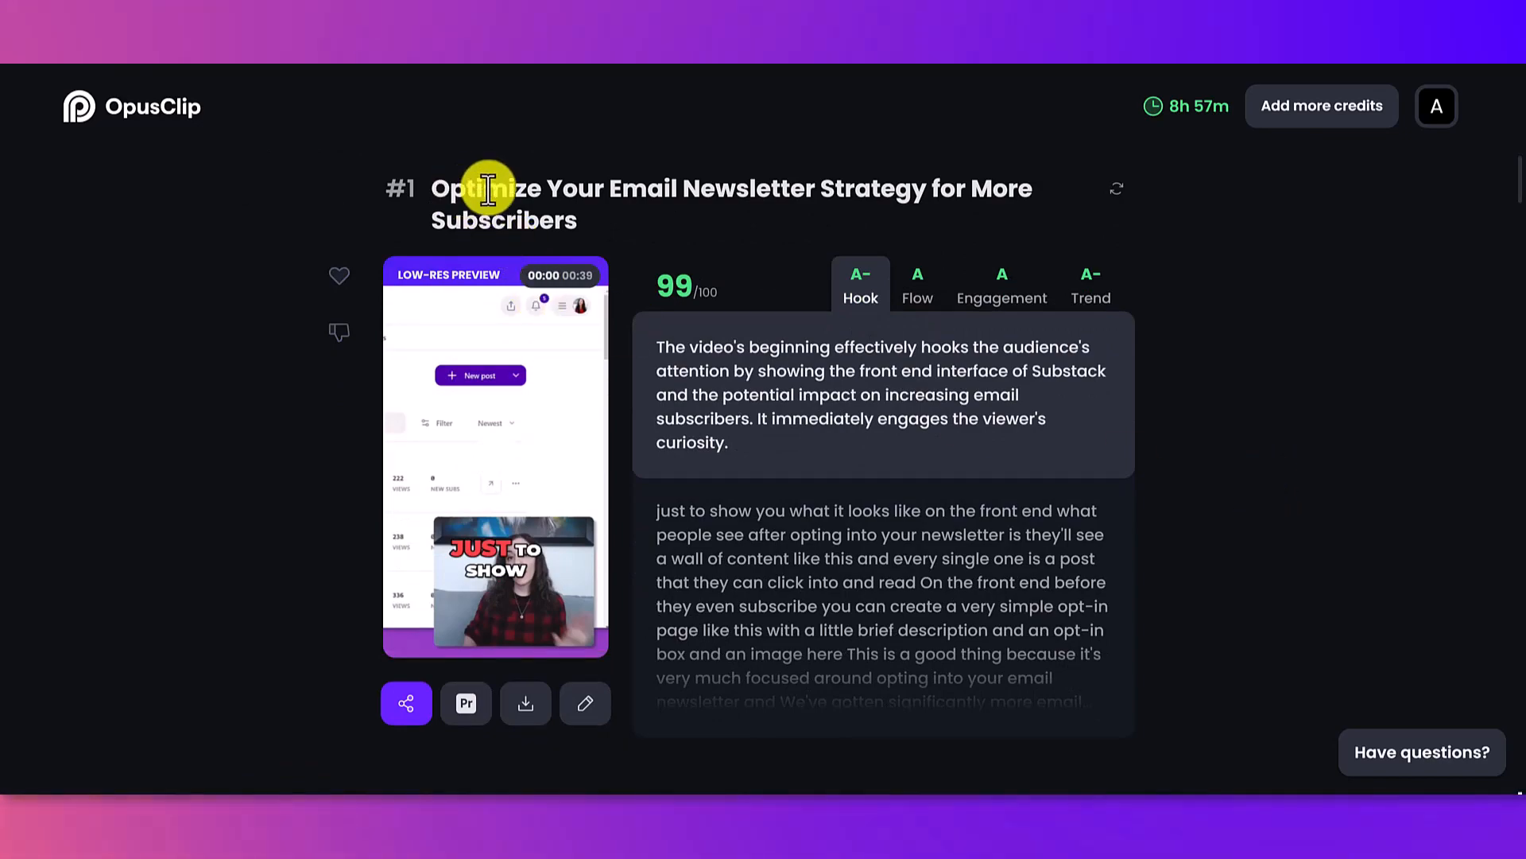
pyautogui.scroll(-5, 545, 198)
pyautogui.scroll(-14, 556, 214)
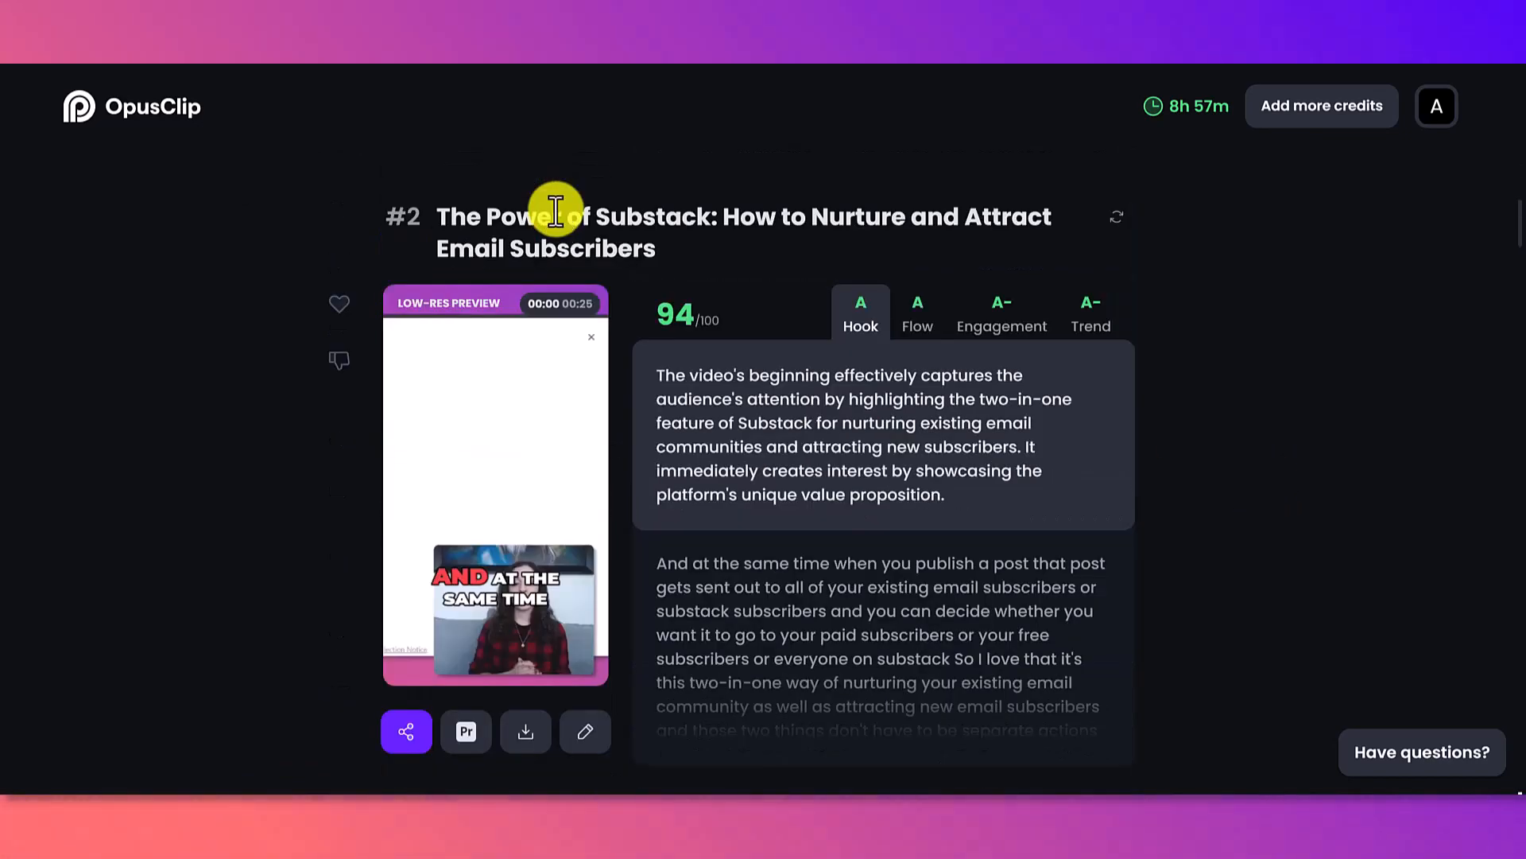
pyautogui.scroll(-20, 556, 210)
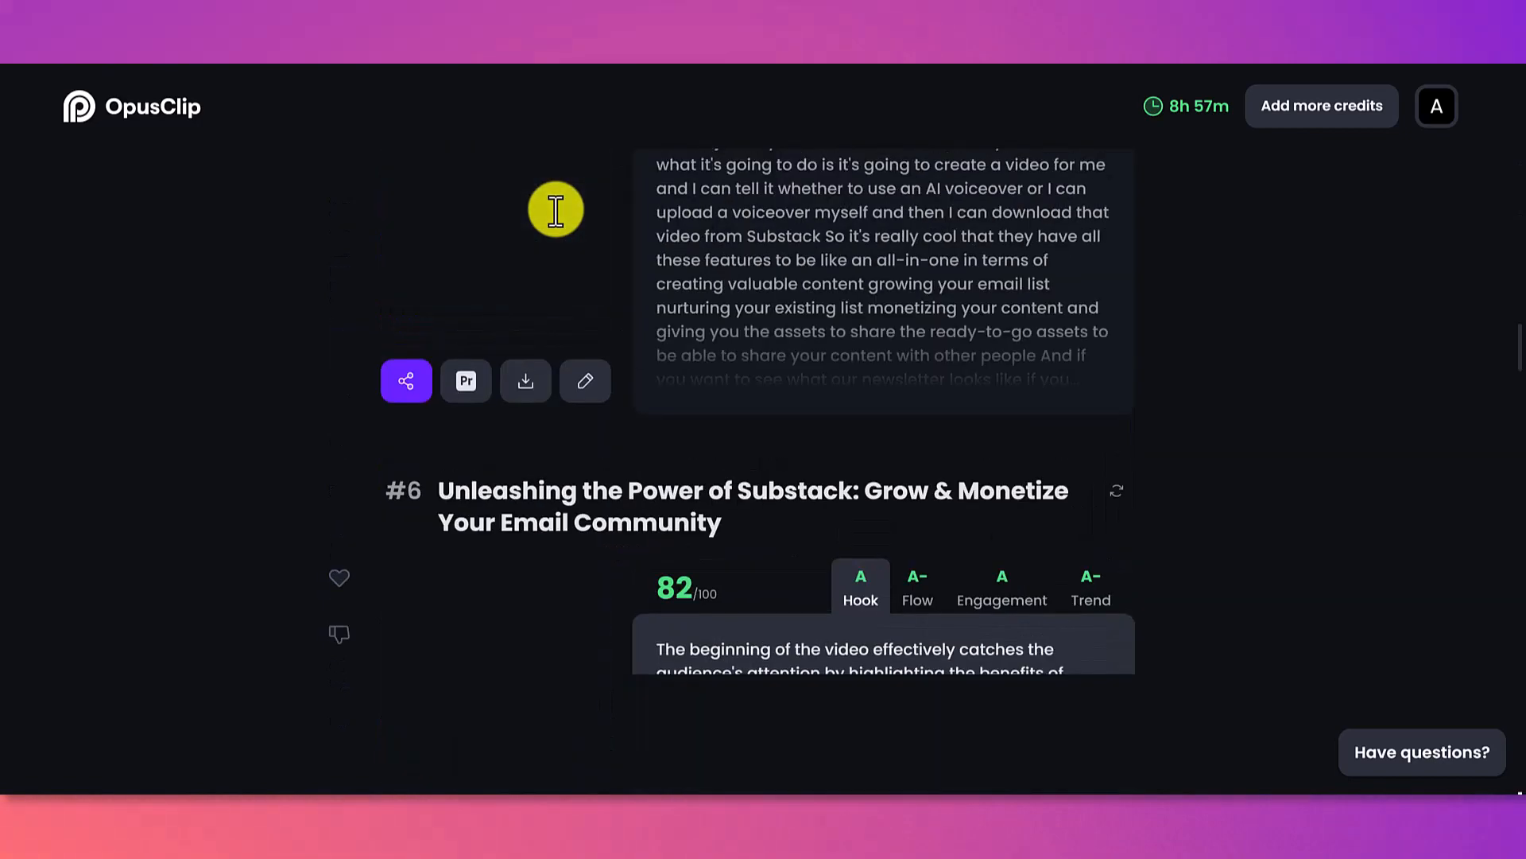
pyautogui.scroll(-20, 555, 210)
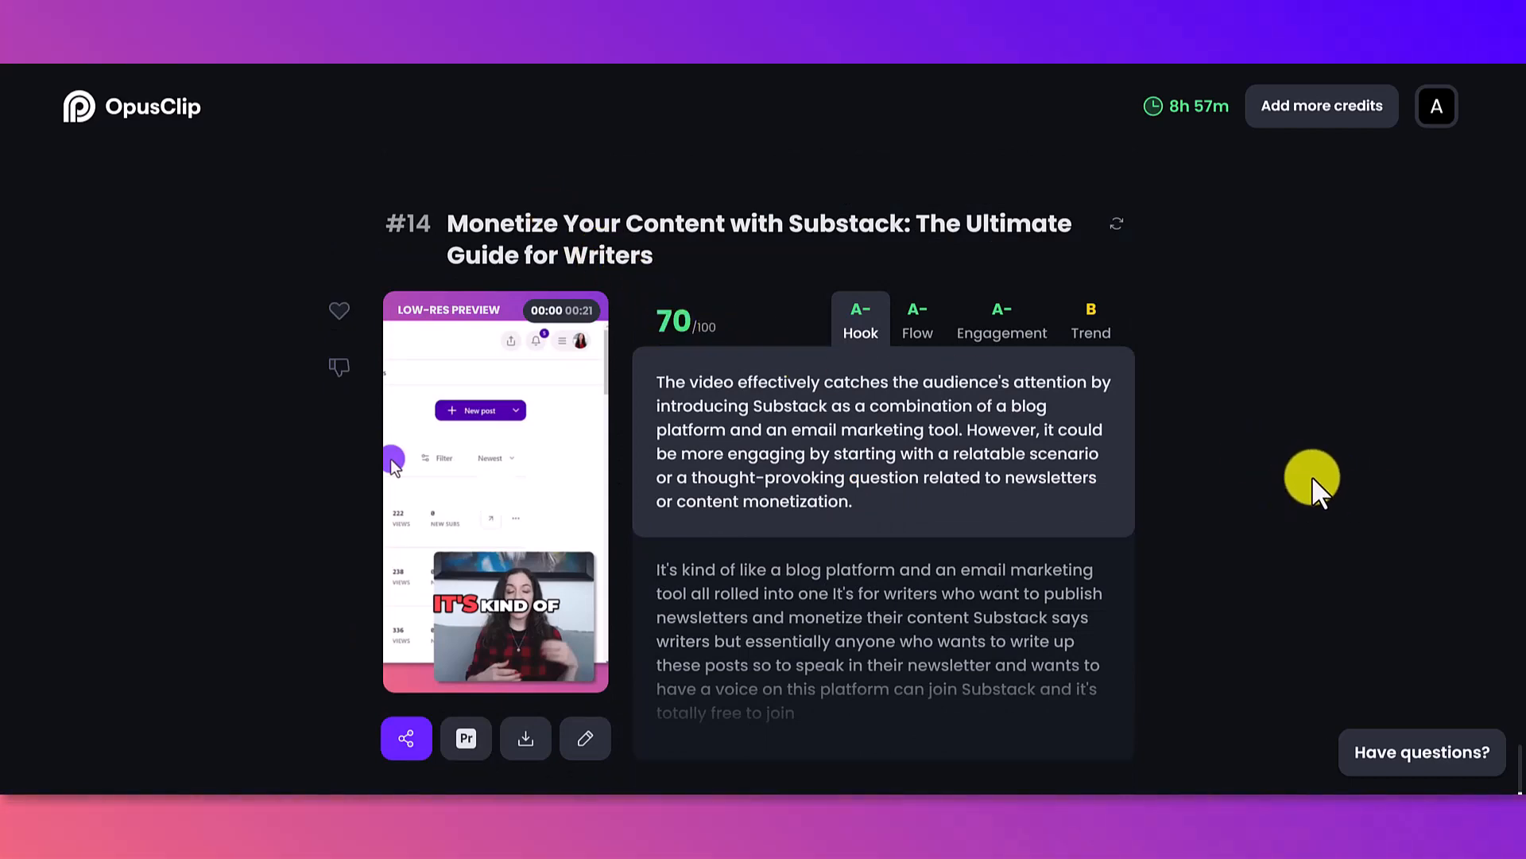
pyautogui.scroll(-5, 1312, 475)
pyautogui.scroll(-20, 1312, 475)
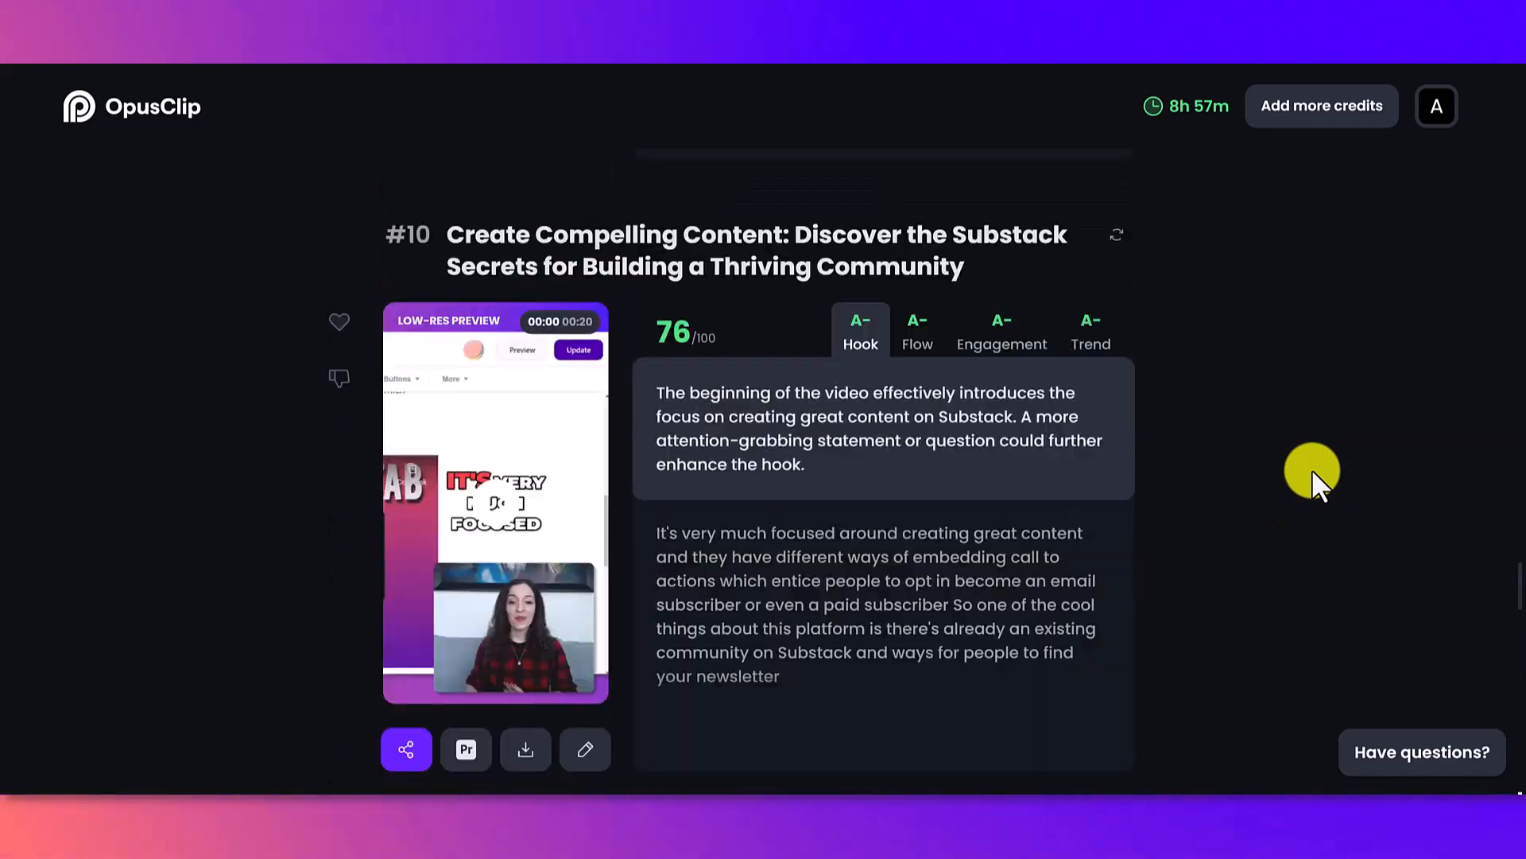
pyautogui.scroll(-20, 1312, 471)
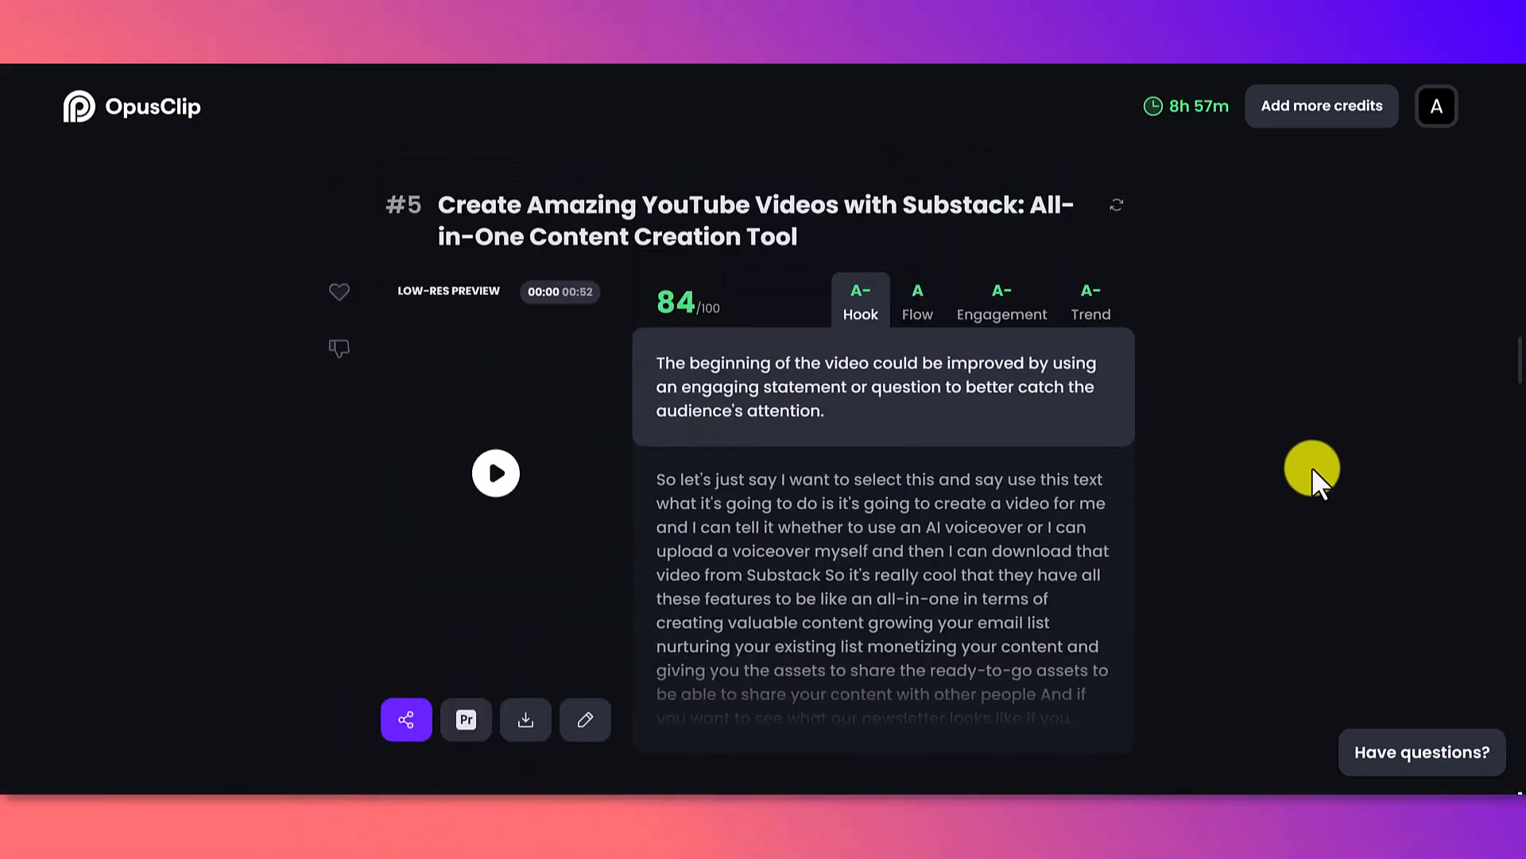
pyautogui.scroll(20, 1311, 466)
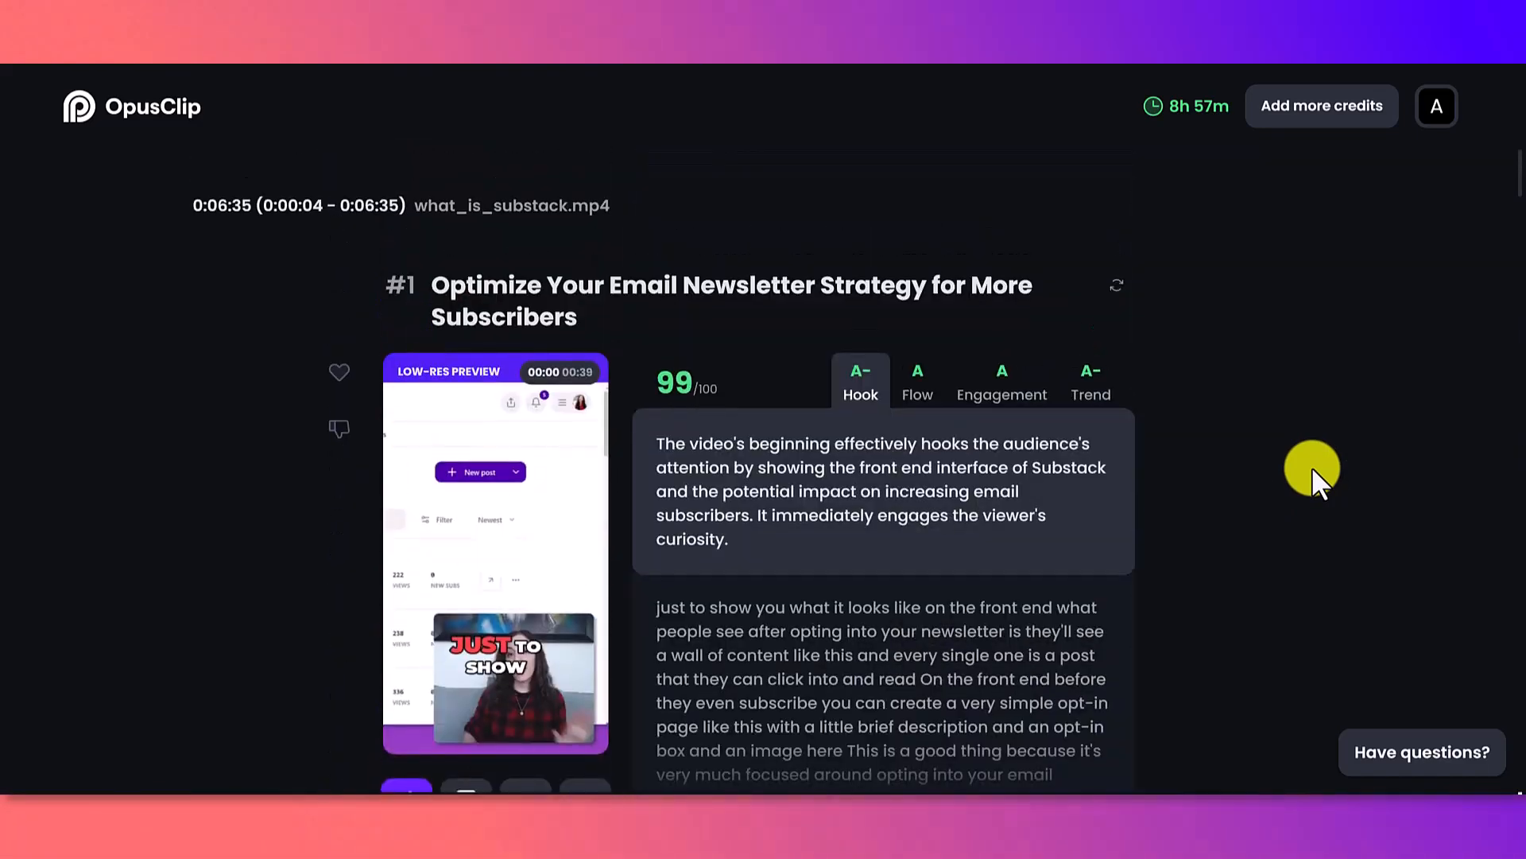
pyautogui.scroll(-1, 1311, 466)
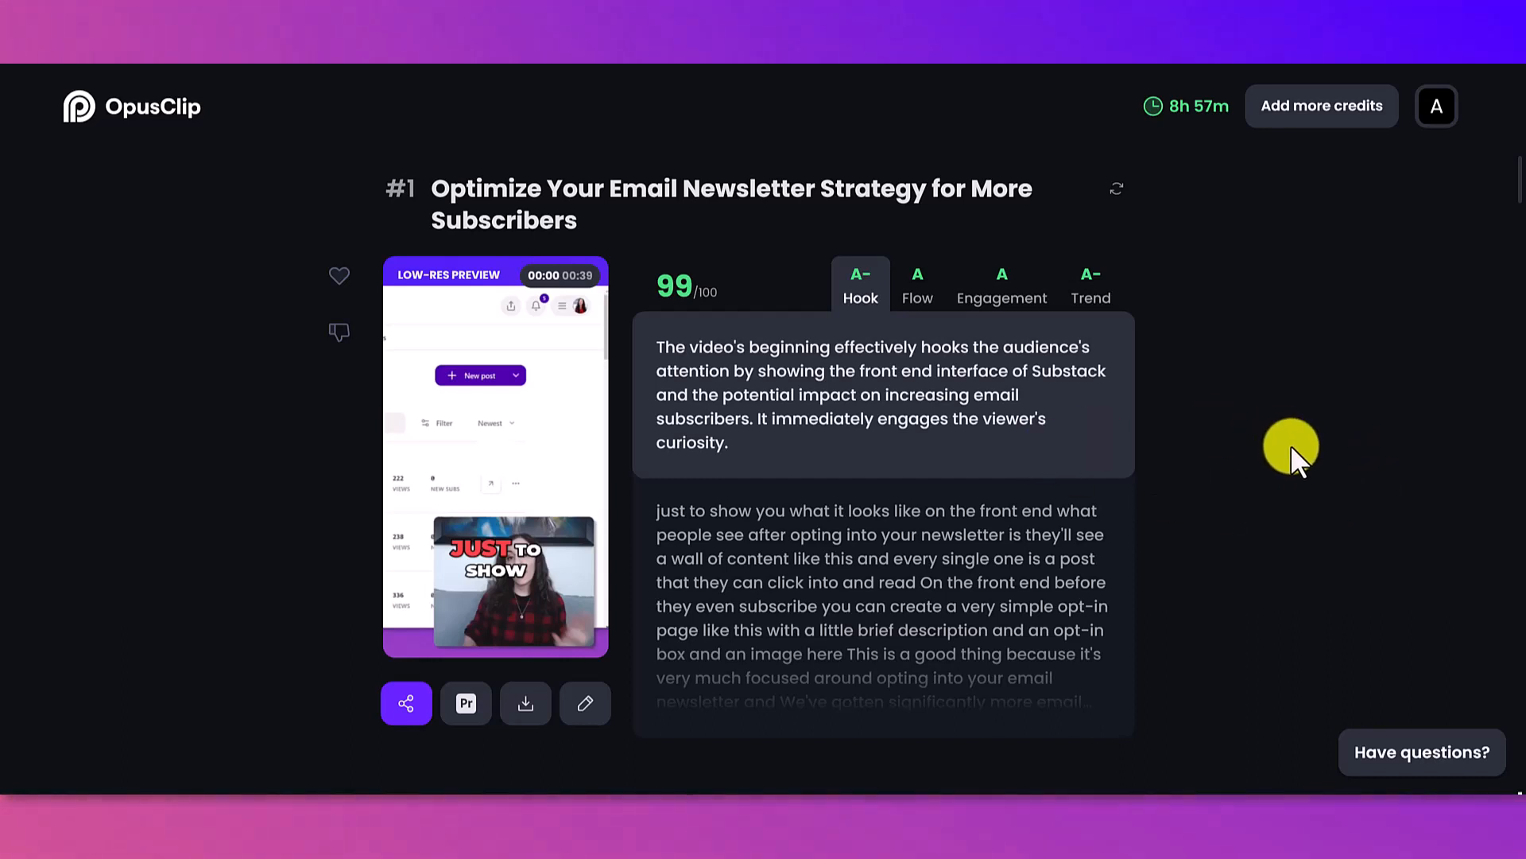
# - Play the preview of the top-ranked clip and adjust the playback volume to hear it
pyautogui.scroll(-1, 1121, 561)
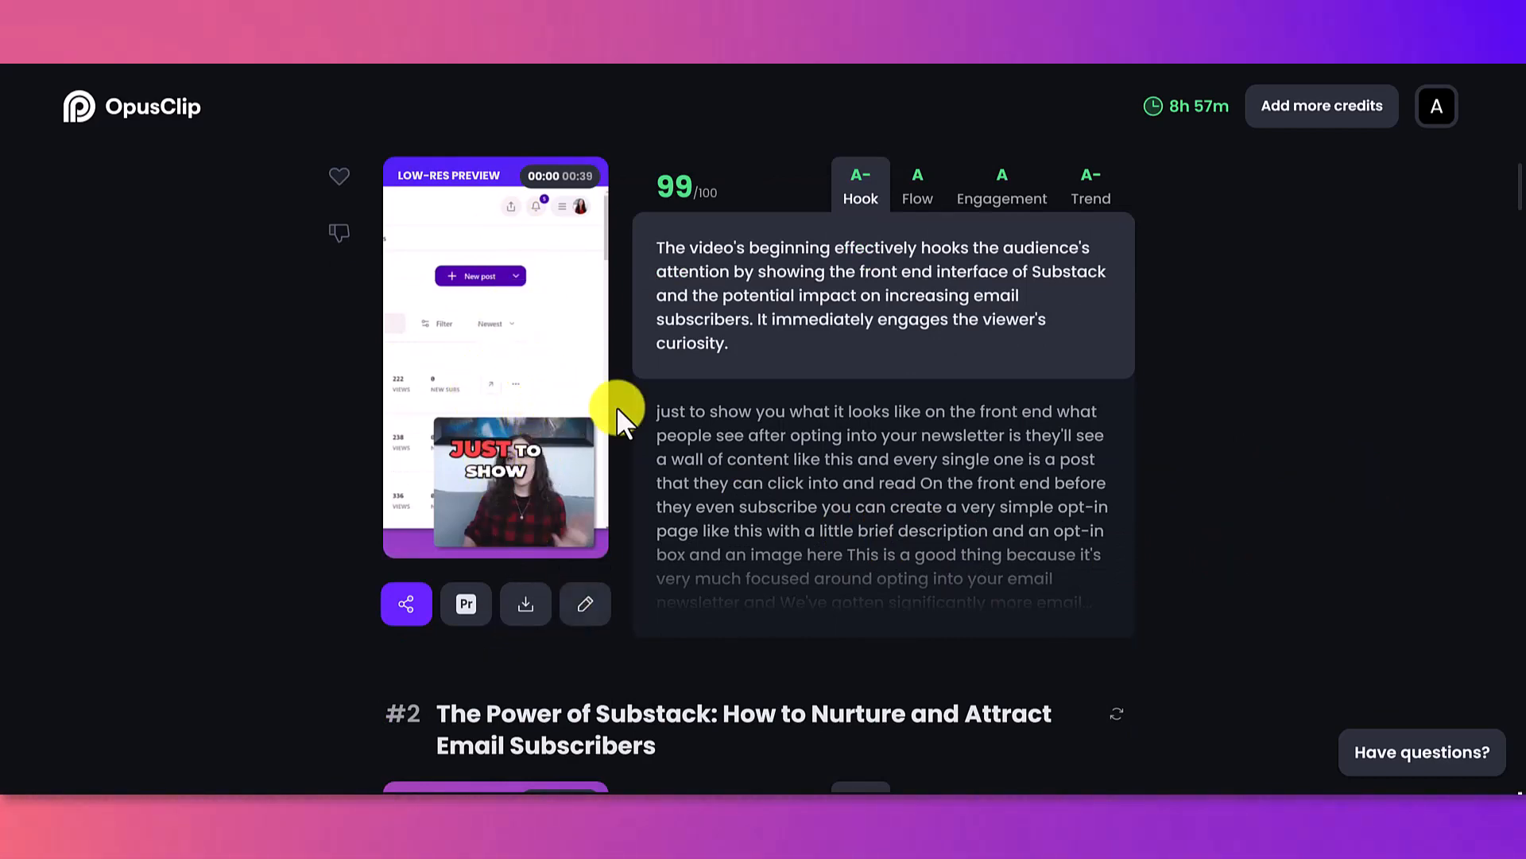
pyautogui.scroll(3, 617, 405)
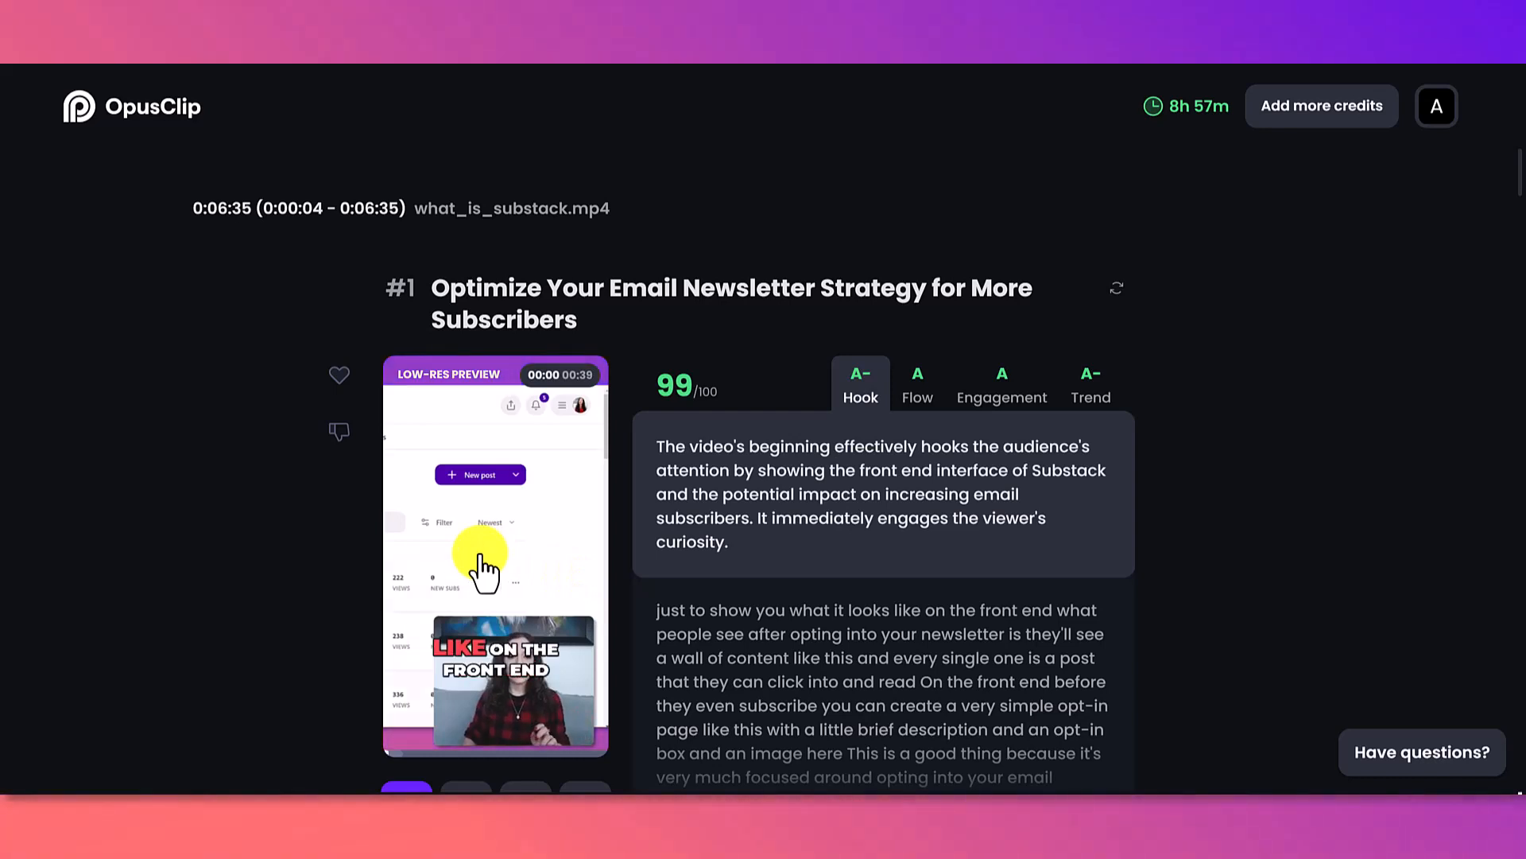
pyautogui.press('XF86AudioLowerVolume')
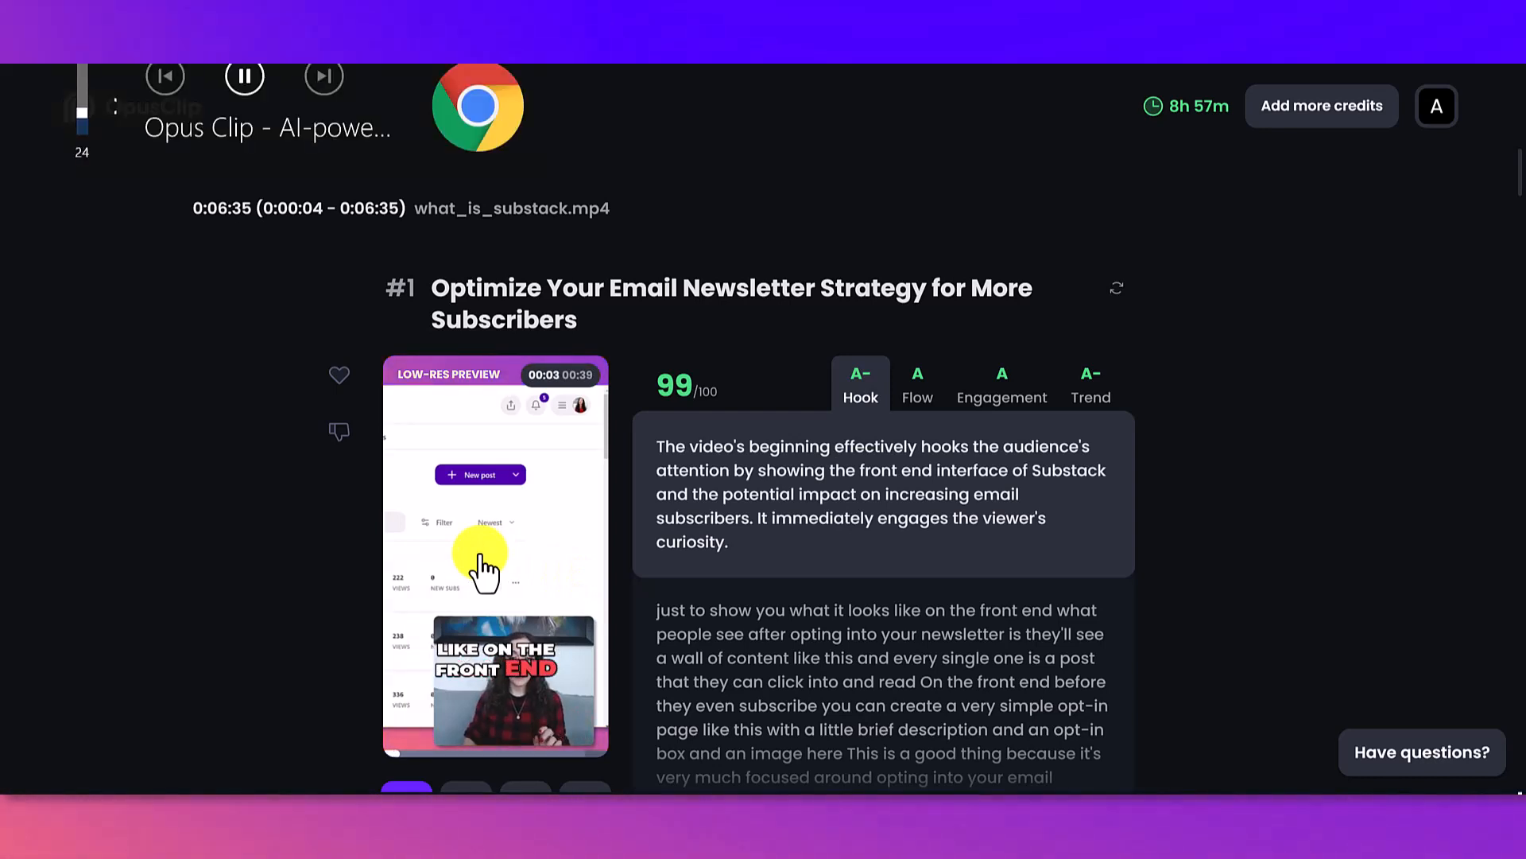
pyautogui.press('XF86AudioRaiseVolume')
pyautogui.press('XF86AudioRaiseVolume')
pyautogui.press('XF86AudioRaiseVolume')
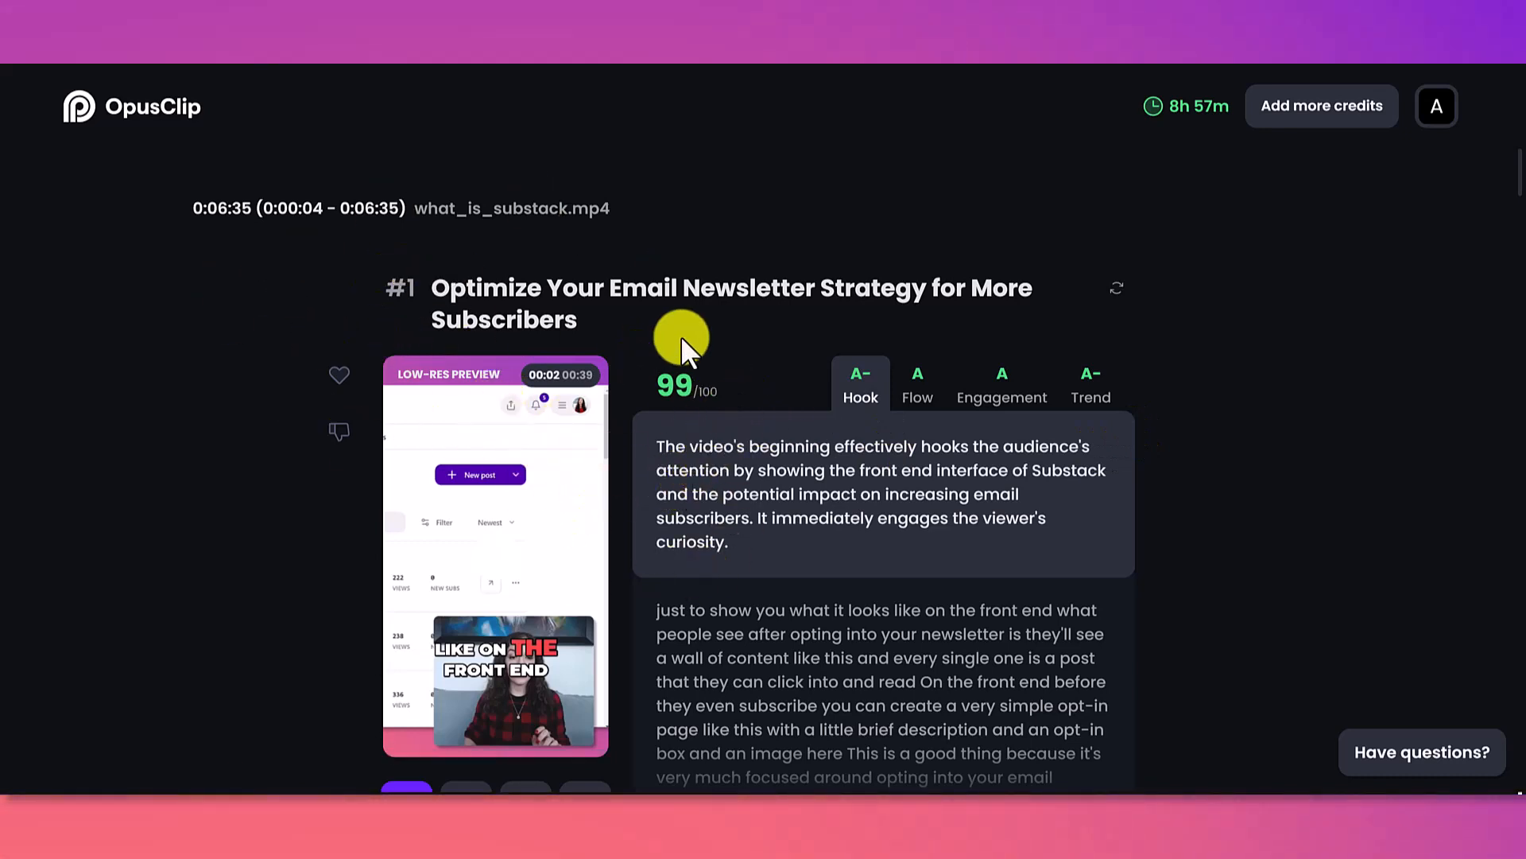
# - Read the explanation of the viral score and compare the scores of the clips ranked below the first
pyautogui.scroll(-15, 652, 390)
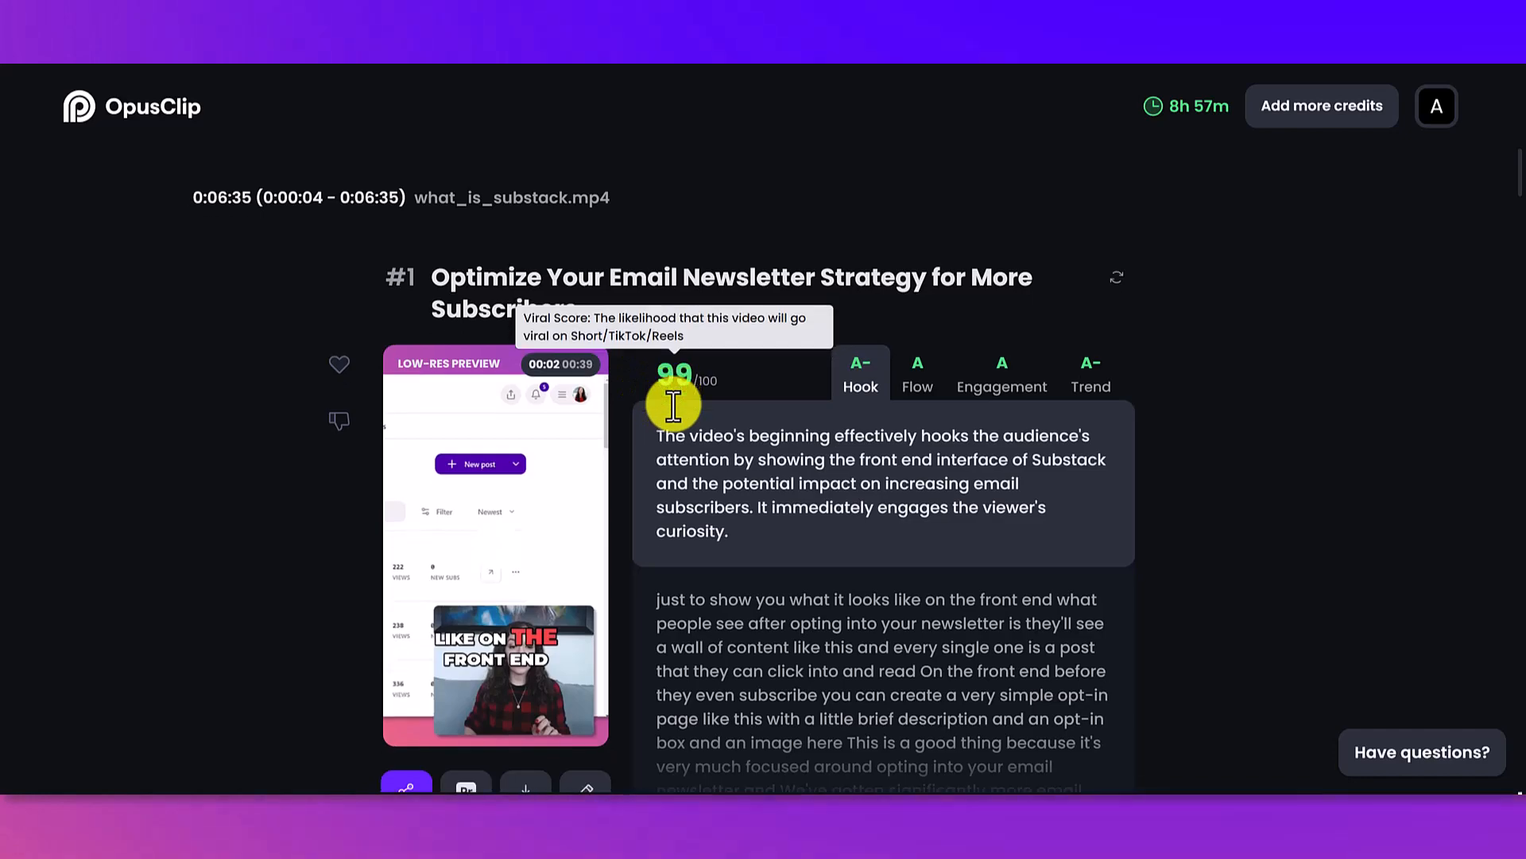
pyautogui.scroll(-20, 673, 402)
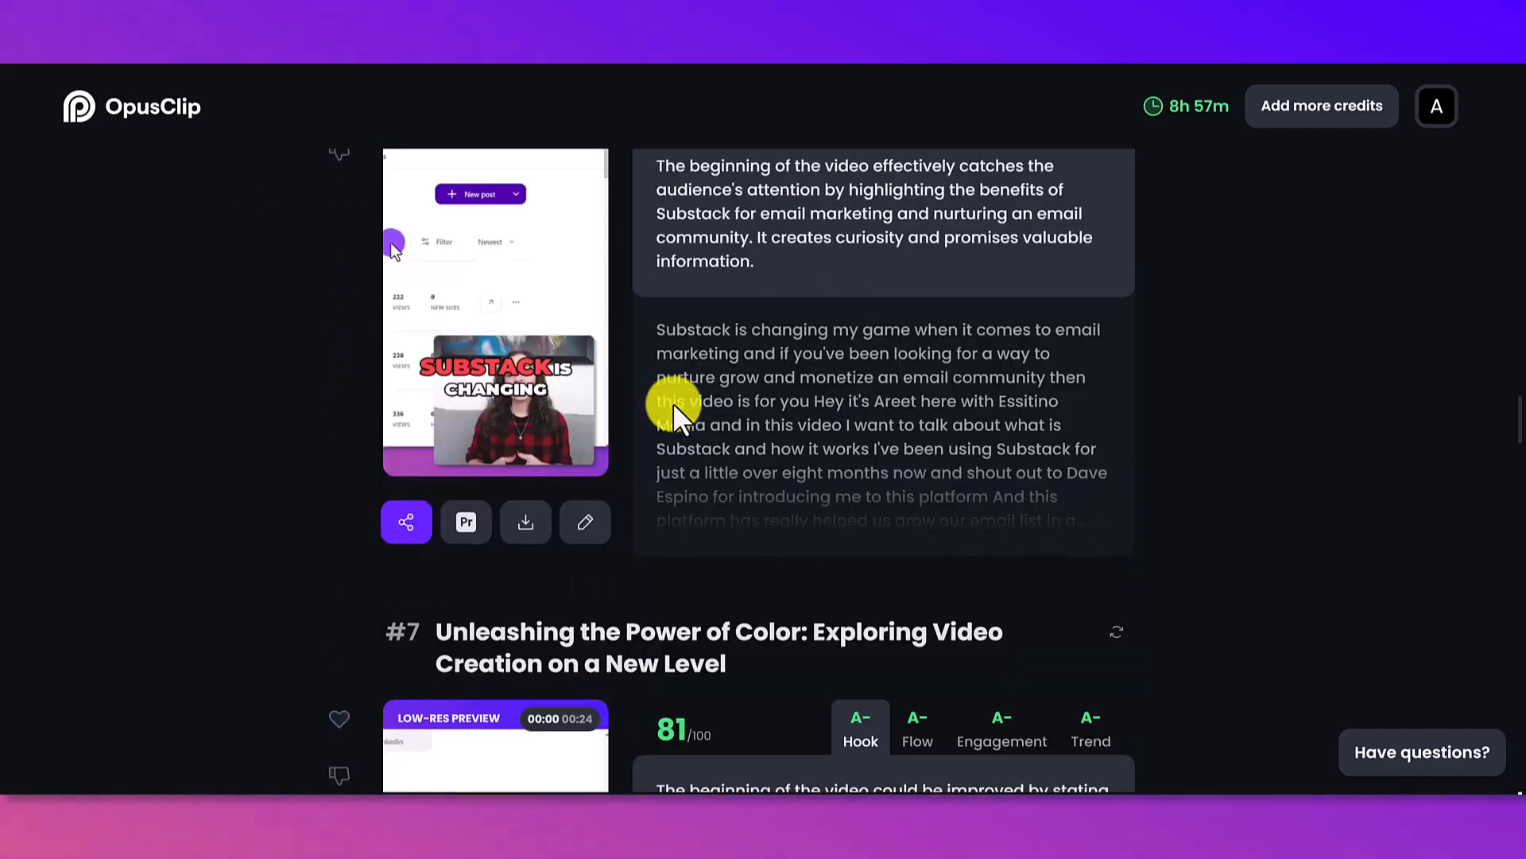
pyautogui.scroll(20, 880, 583)
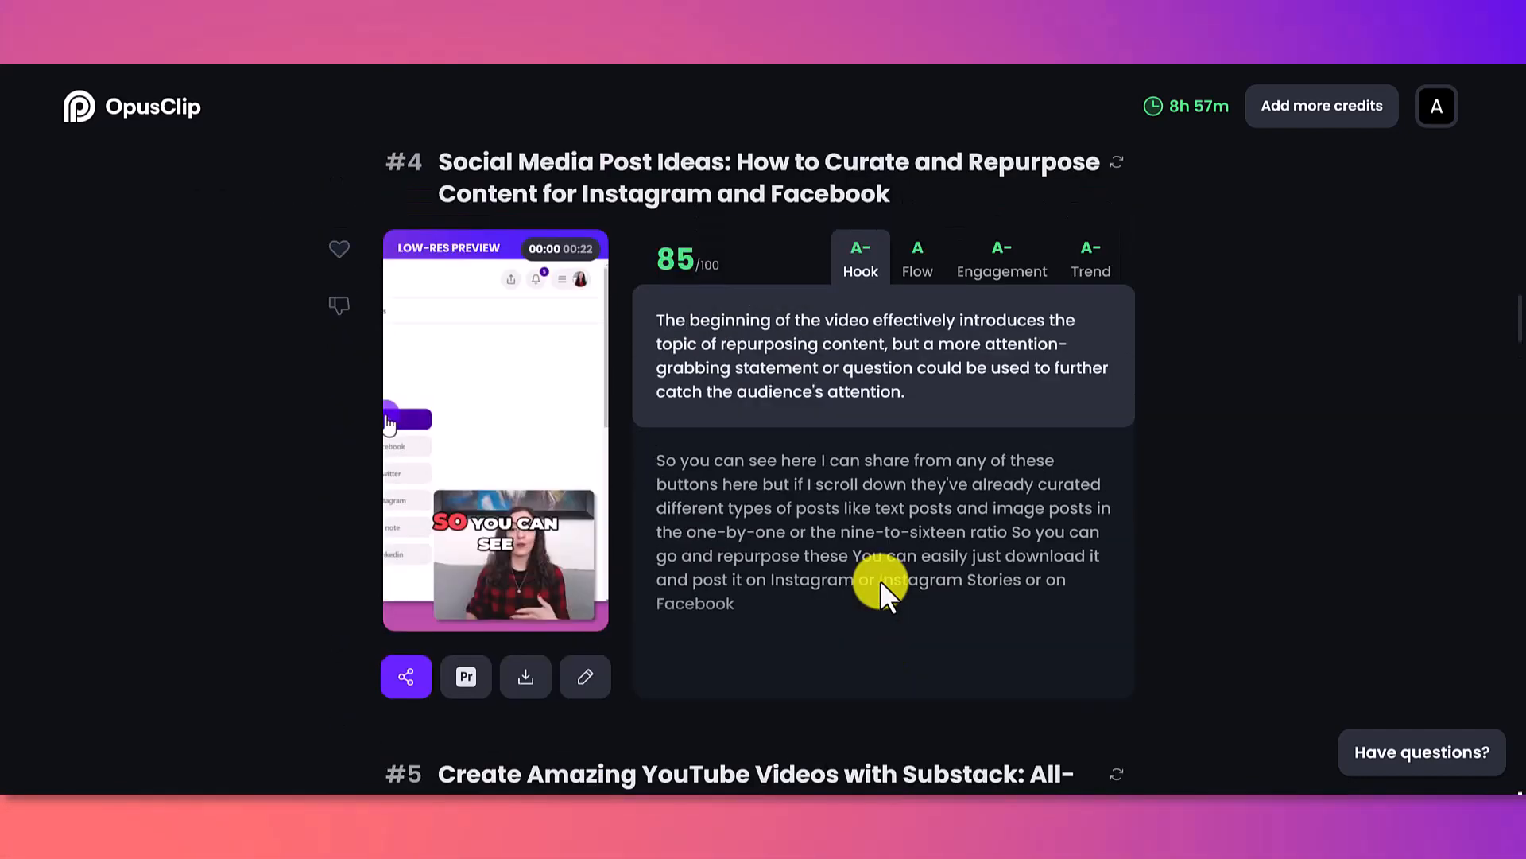
pyautogui.scroll(15, 880, 584)
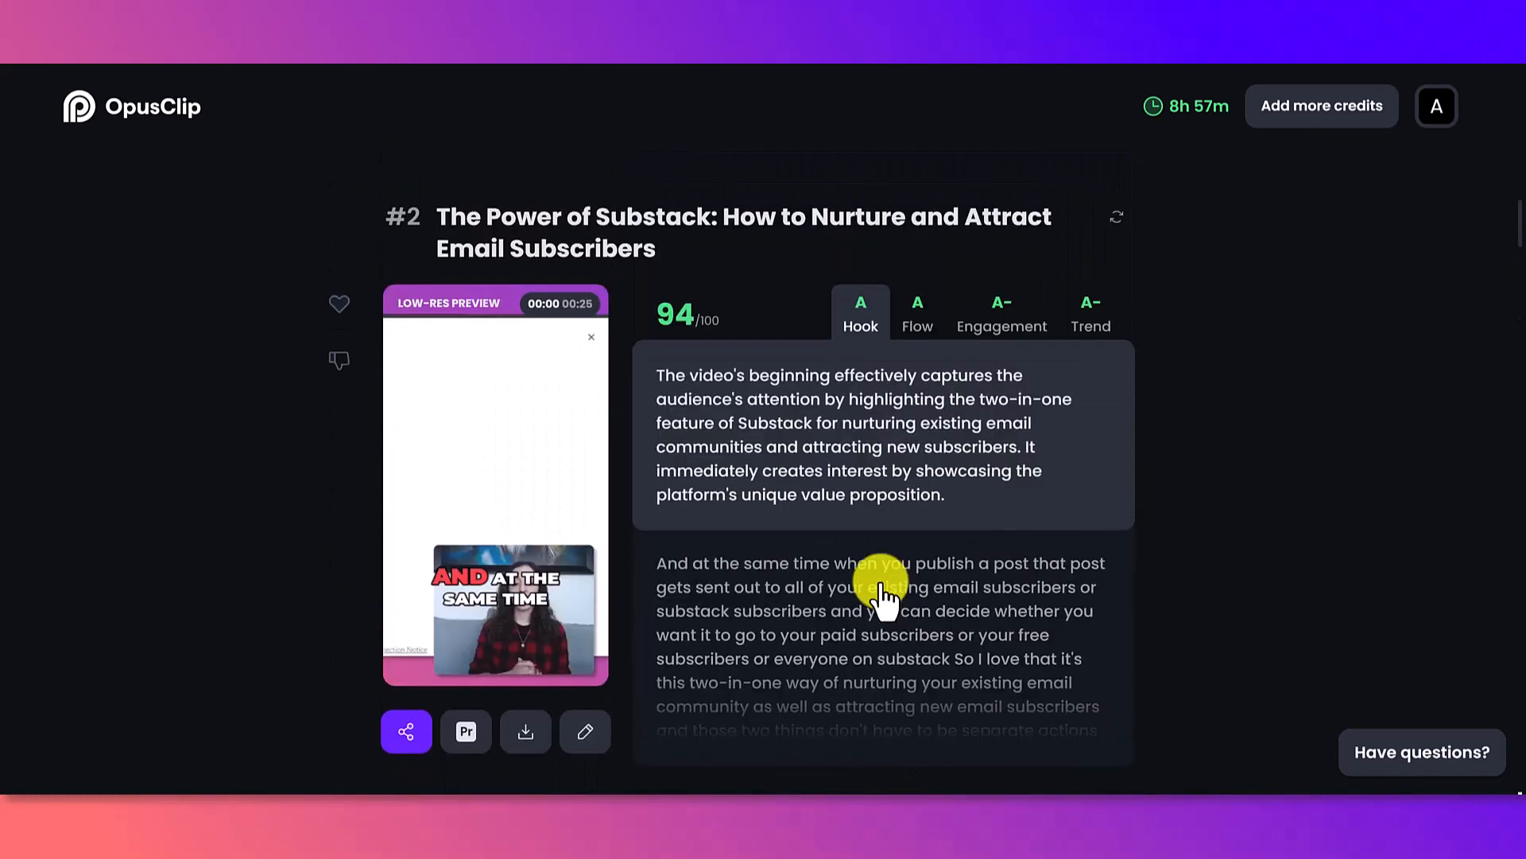
pyautogui.scroll(5, 880, 583)
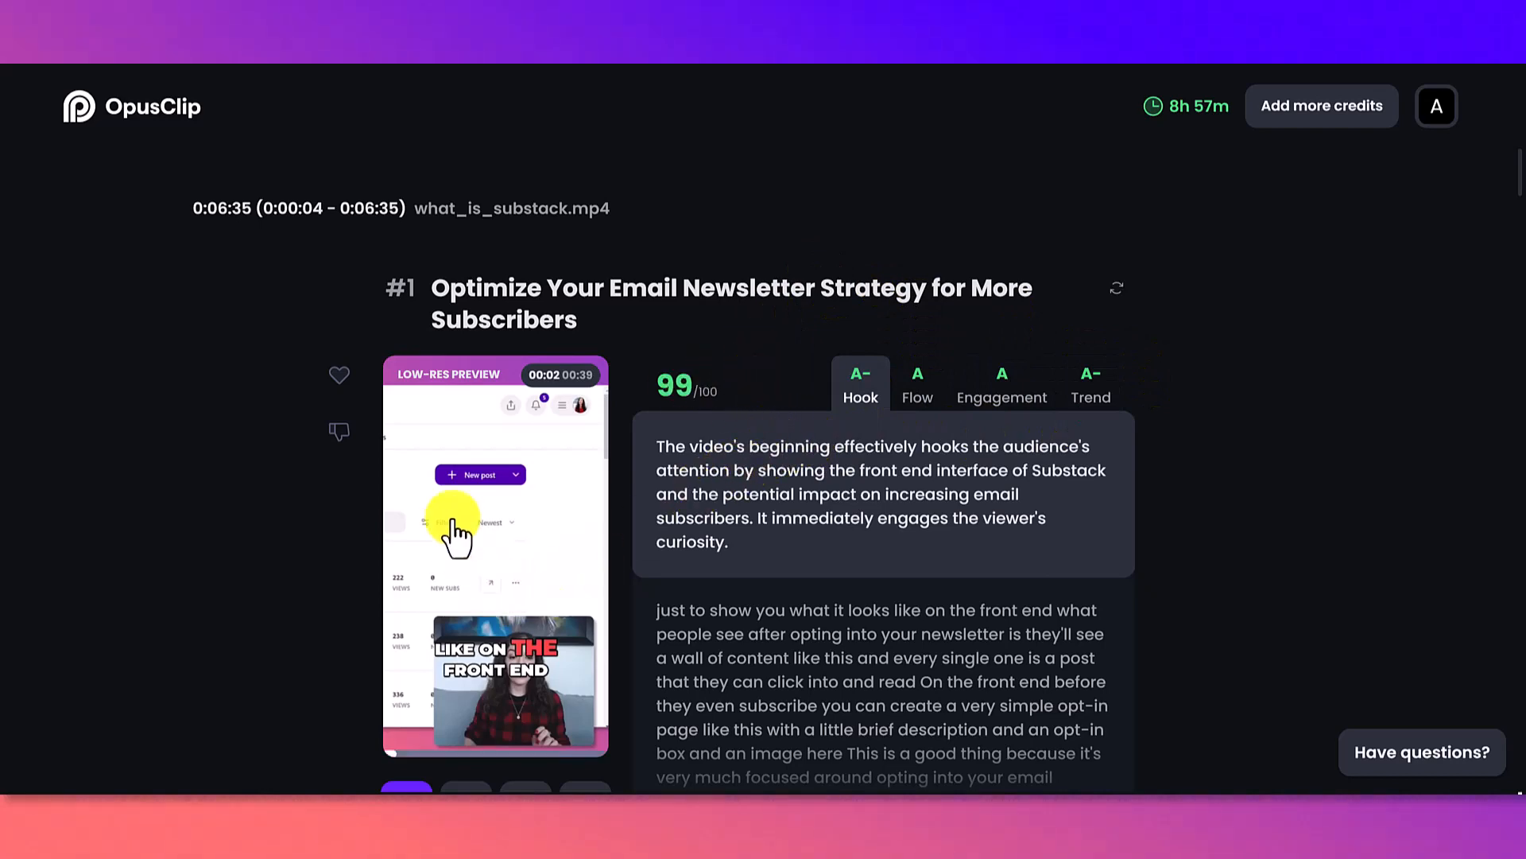
# - Open the clip "Optimize Your Email Newsletter Strategy for More Subscribers" in the editor and review its caption transcript
pyautogui.scroll(-1, 611, 469)
pyautogui.scroll(-2, 614, 481)
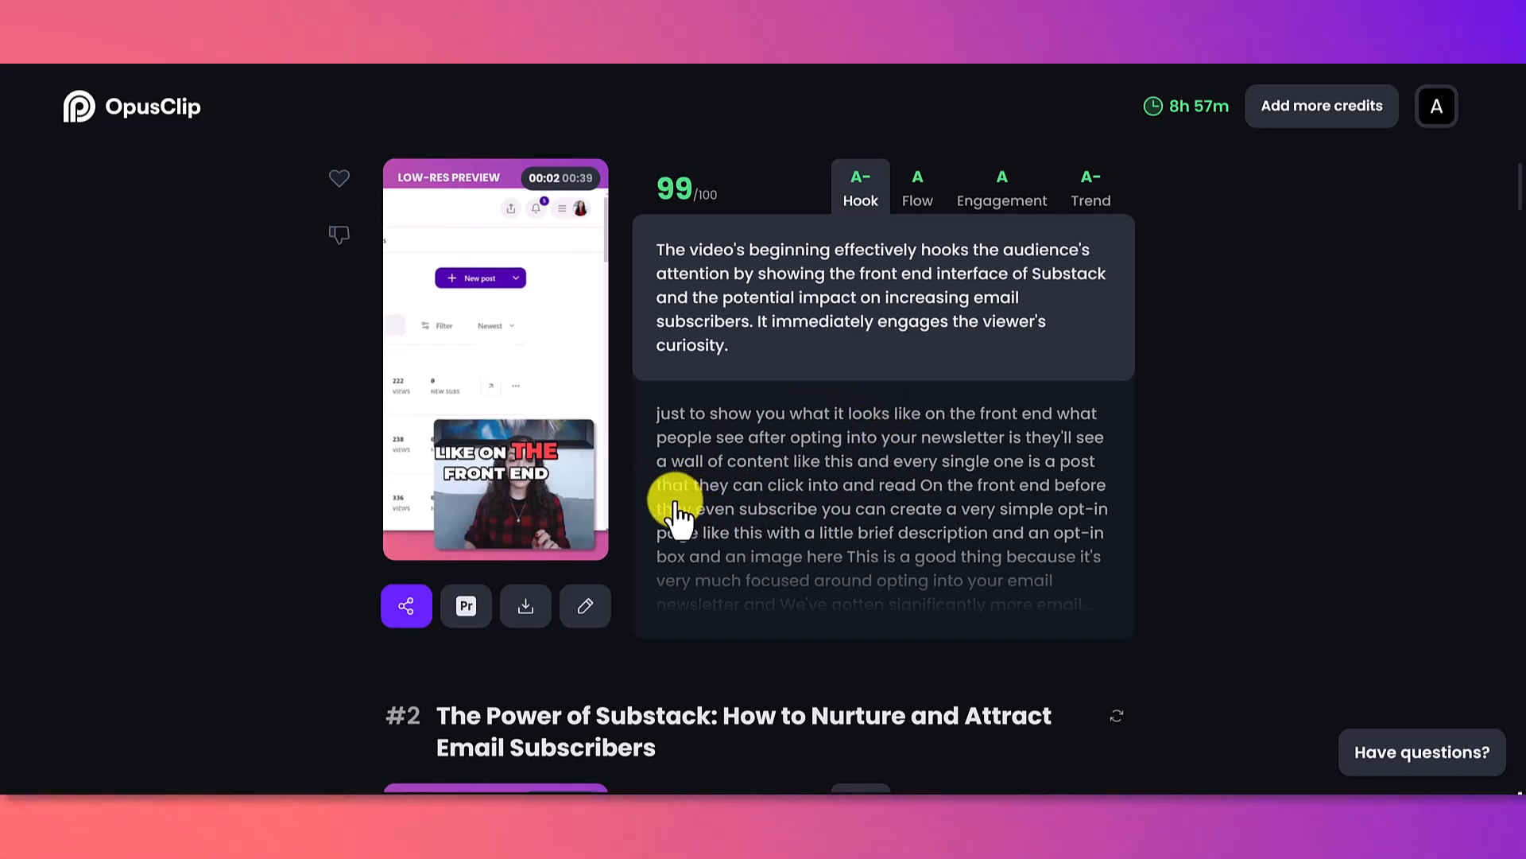
pyautogui.scroll(1, 604, 445)
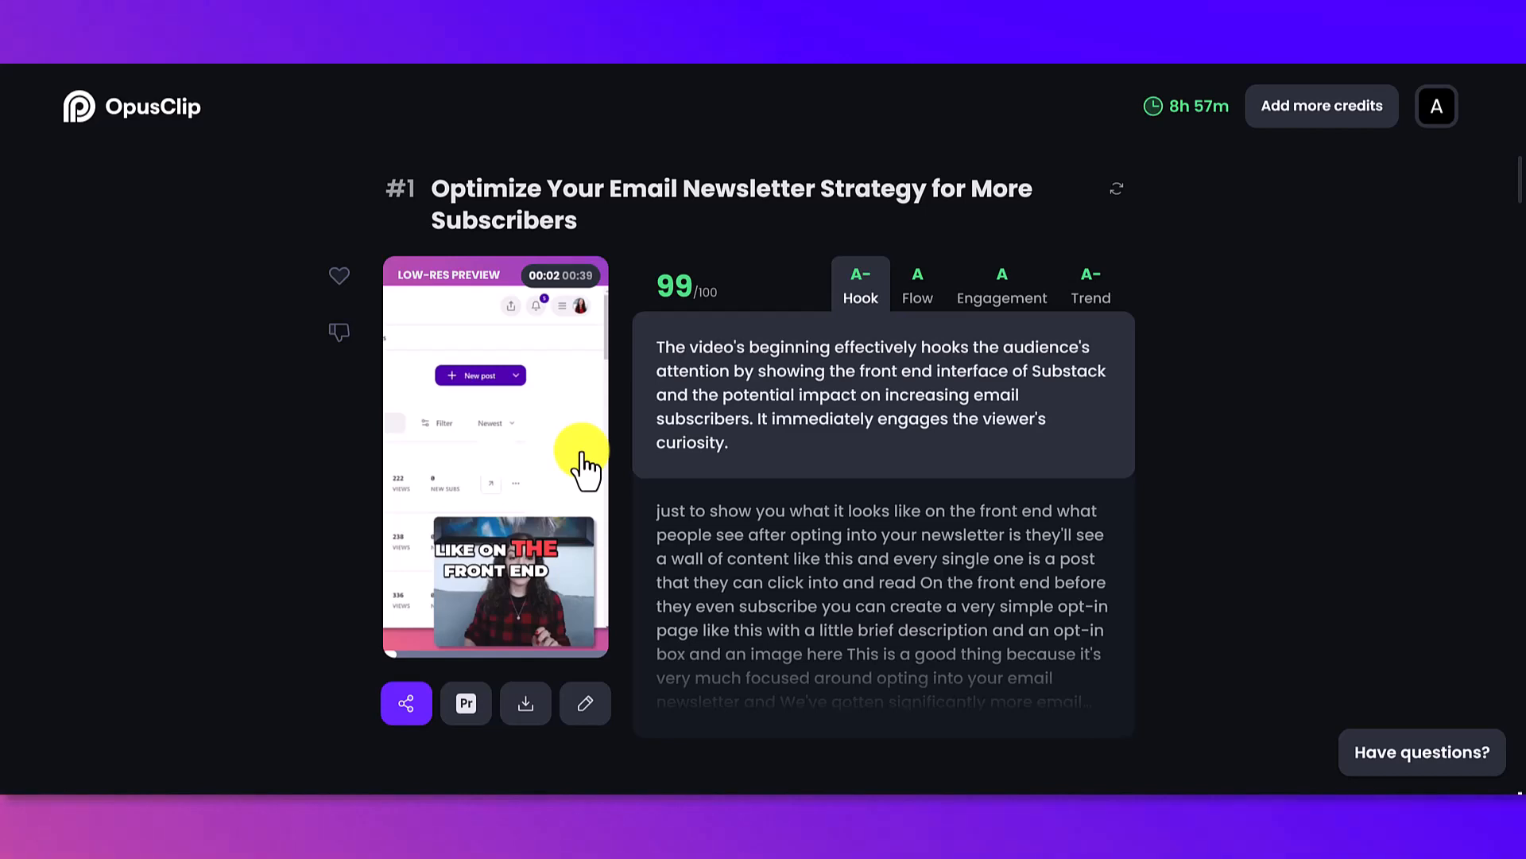
pyautogui.click(586, 707)
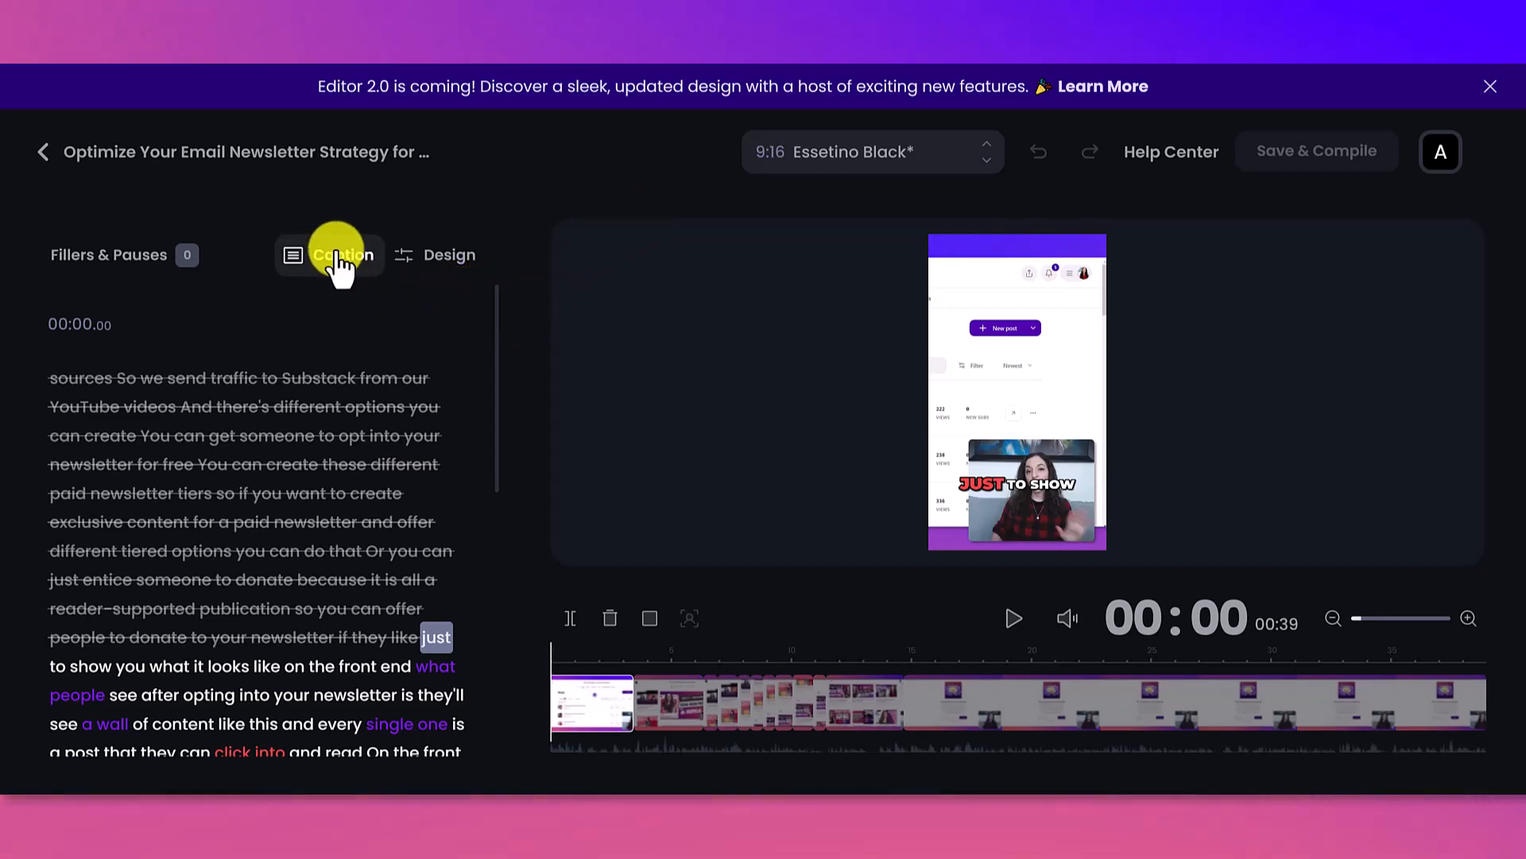
pyautogui.scroll(-3, 418, 417)
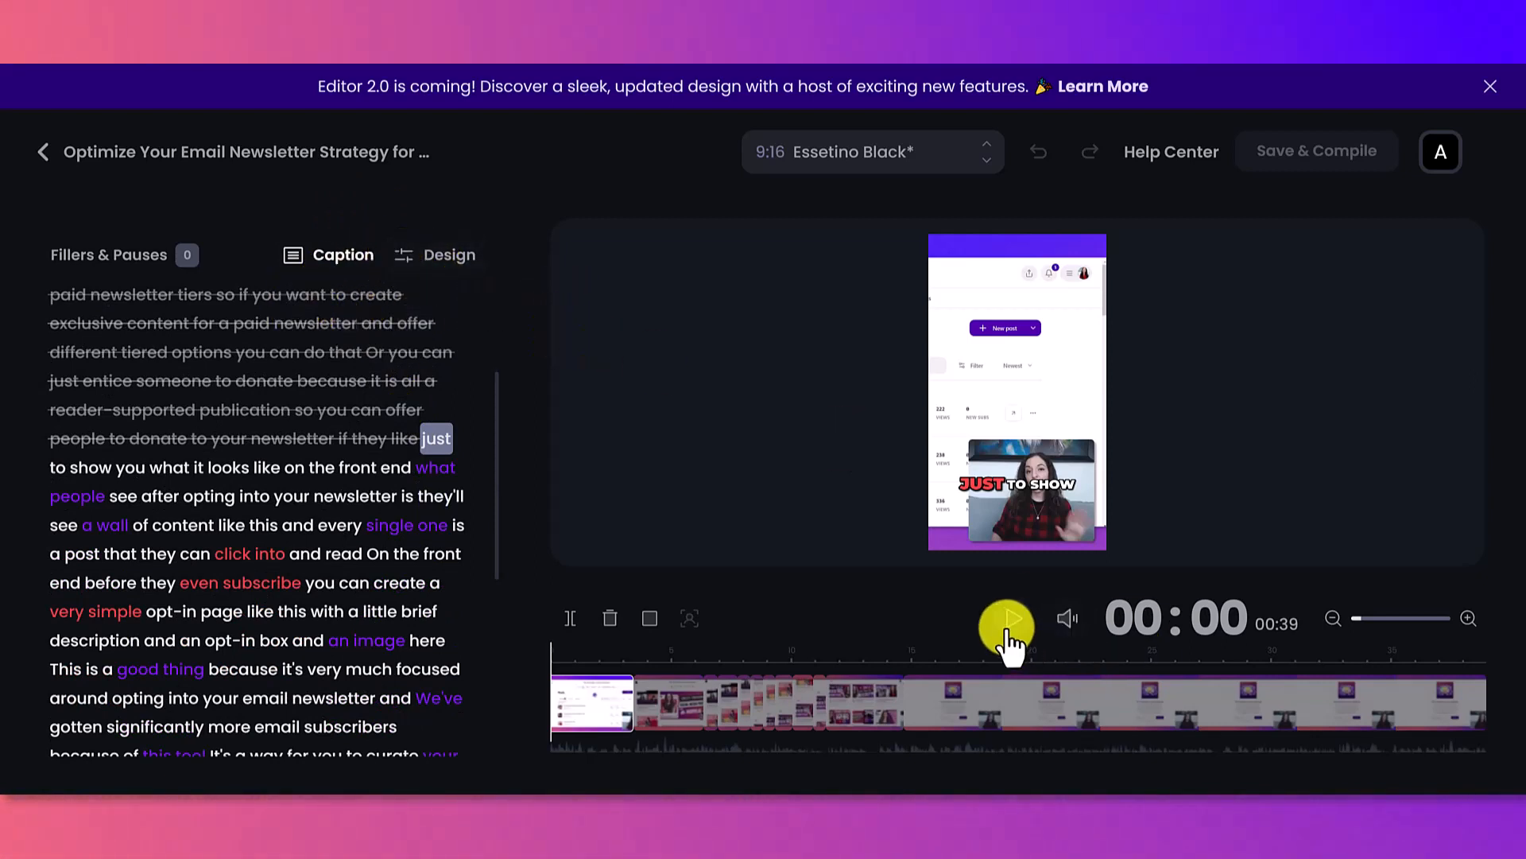
pyautogui.scroll(-2, 452, 588)
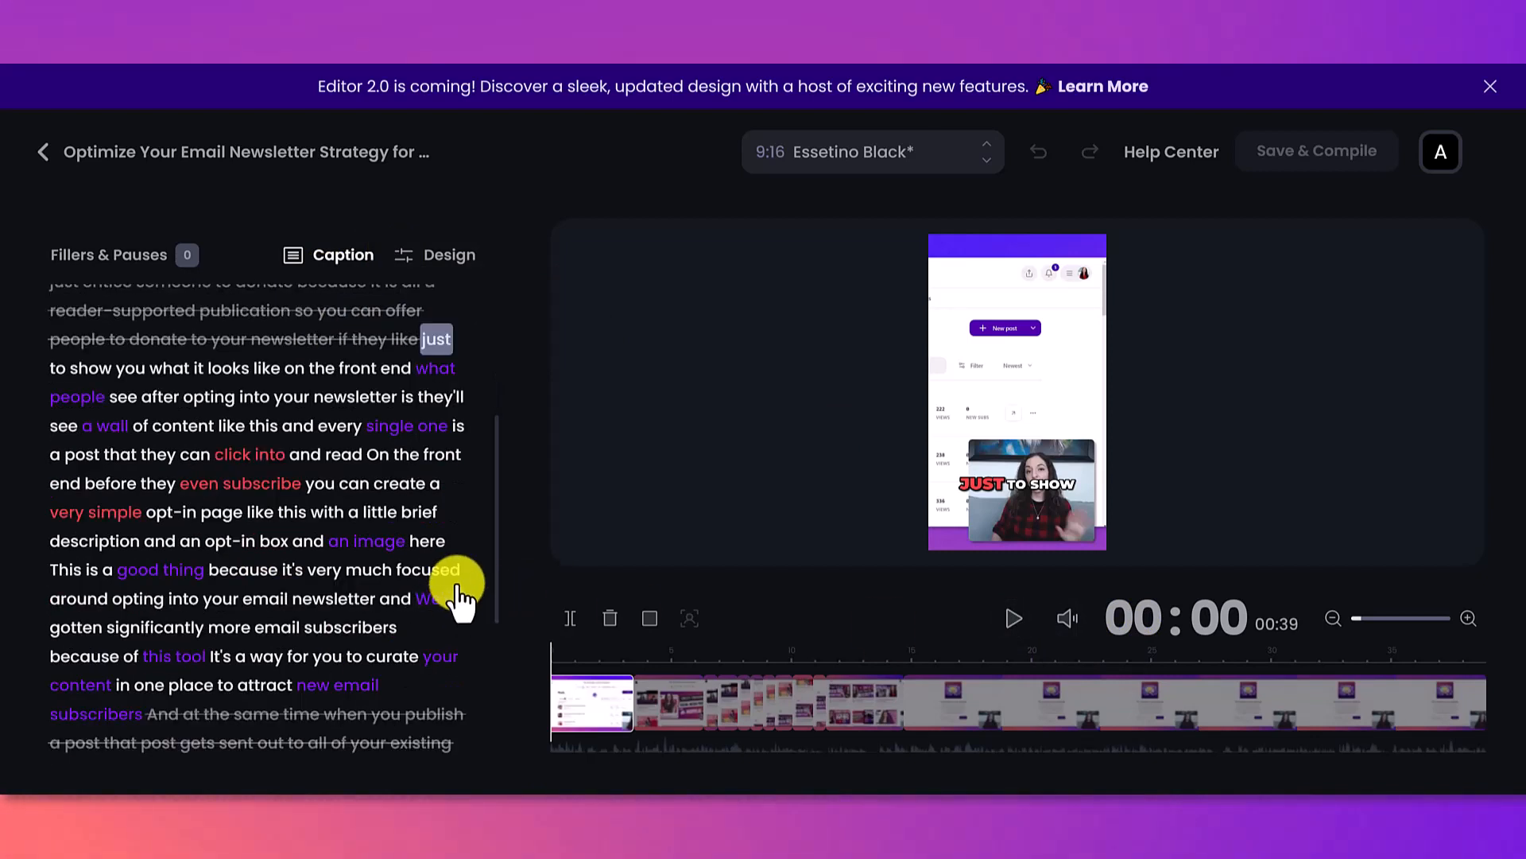
# - Check the clip's opening and ending by playing it and jumping to the last kept caption word, "subscribers"
pyautogui.click(1018, 624)
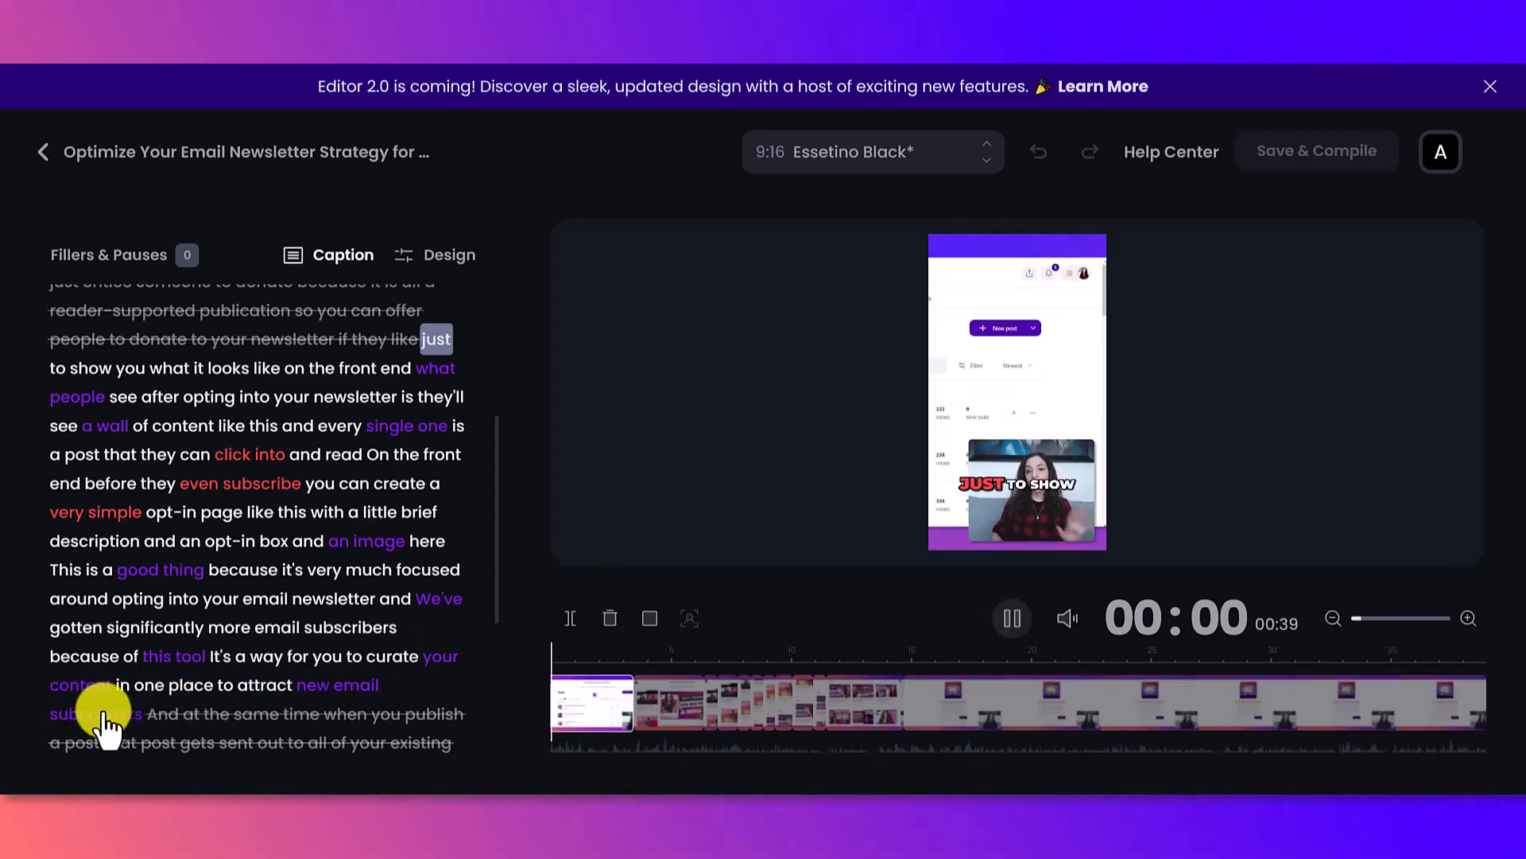
pyautogui.click(132, 713)
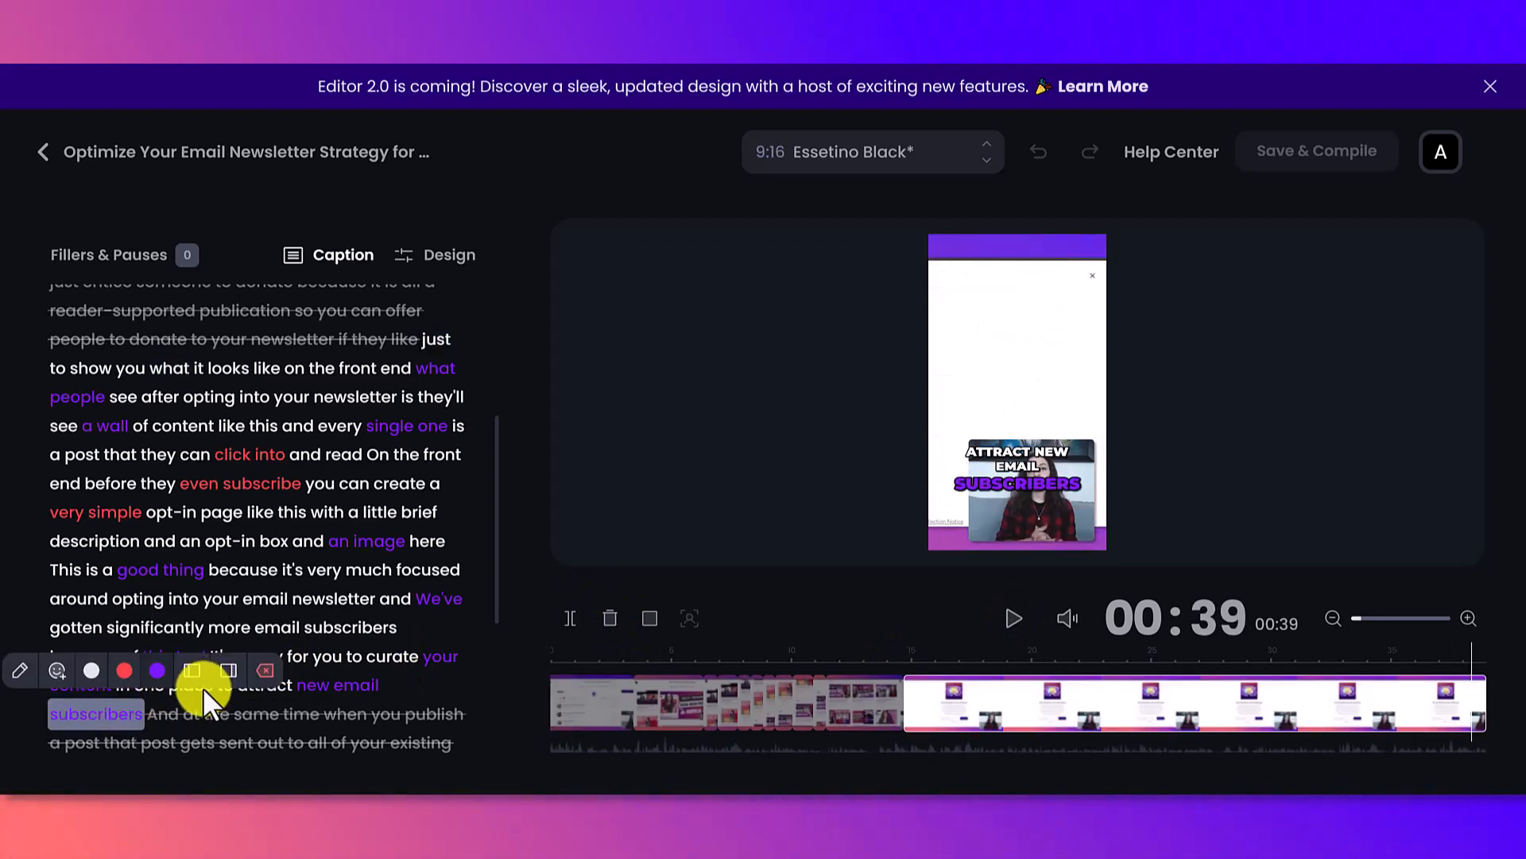
pyautogui.click(1012, 618)
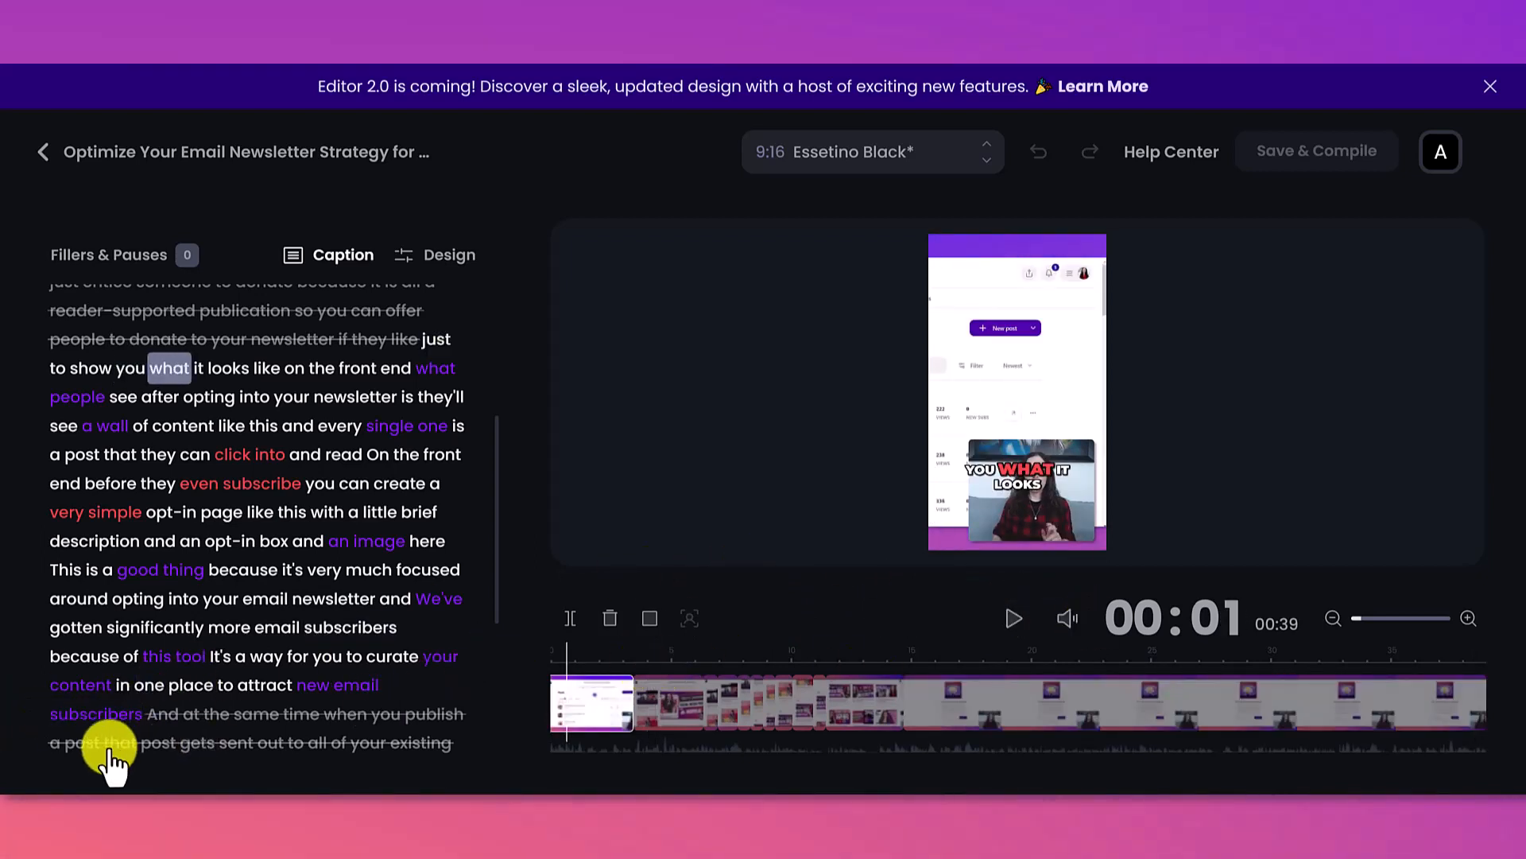
pyautogui.click(89, 715)
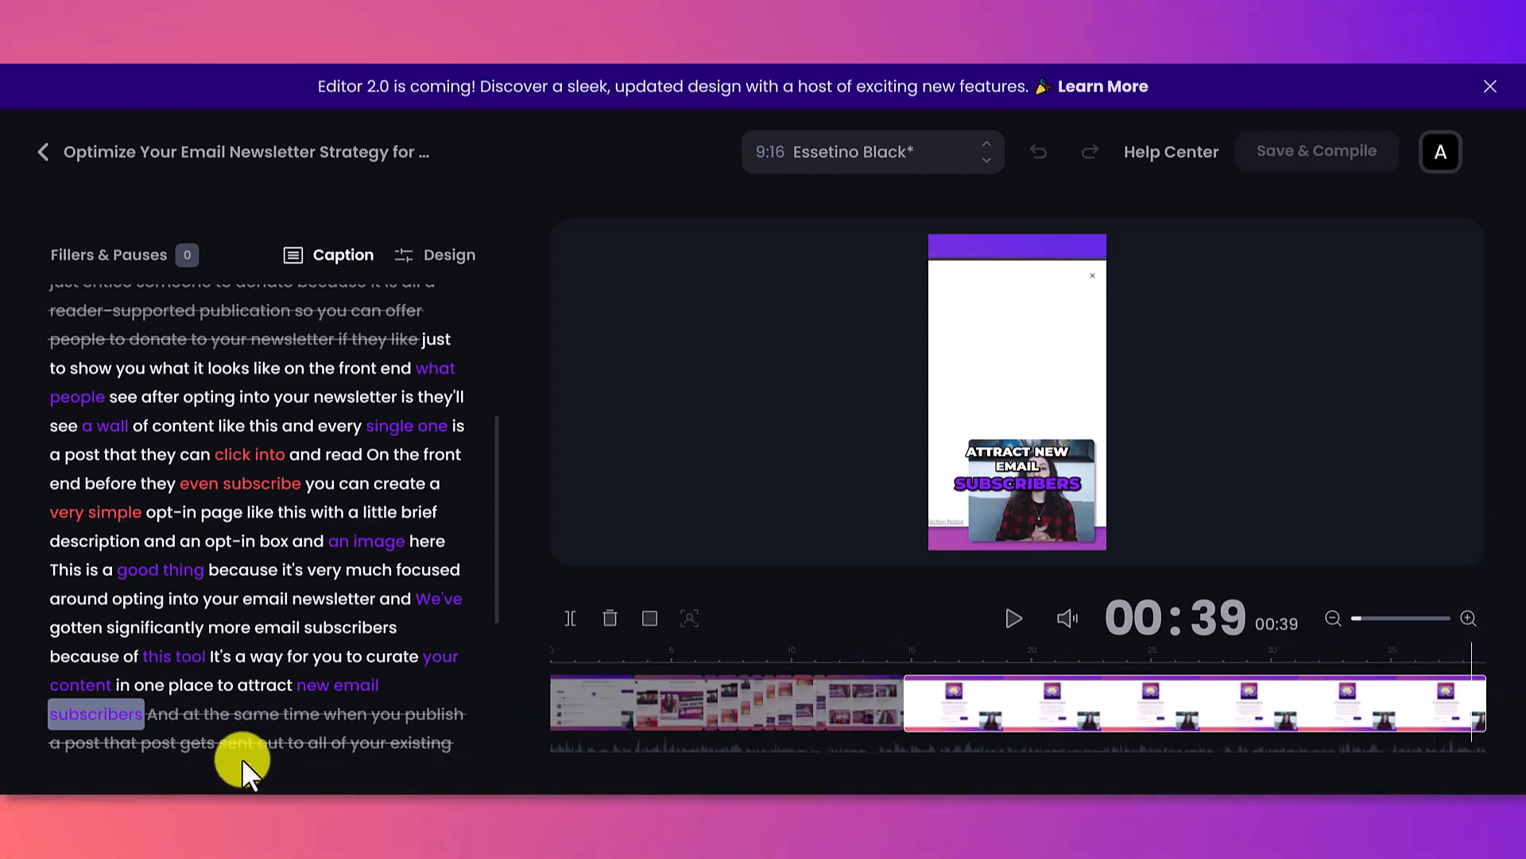
pyautogui.click(1014, 618)
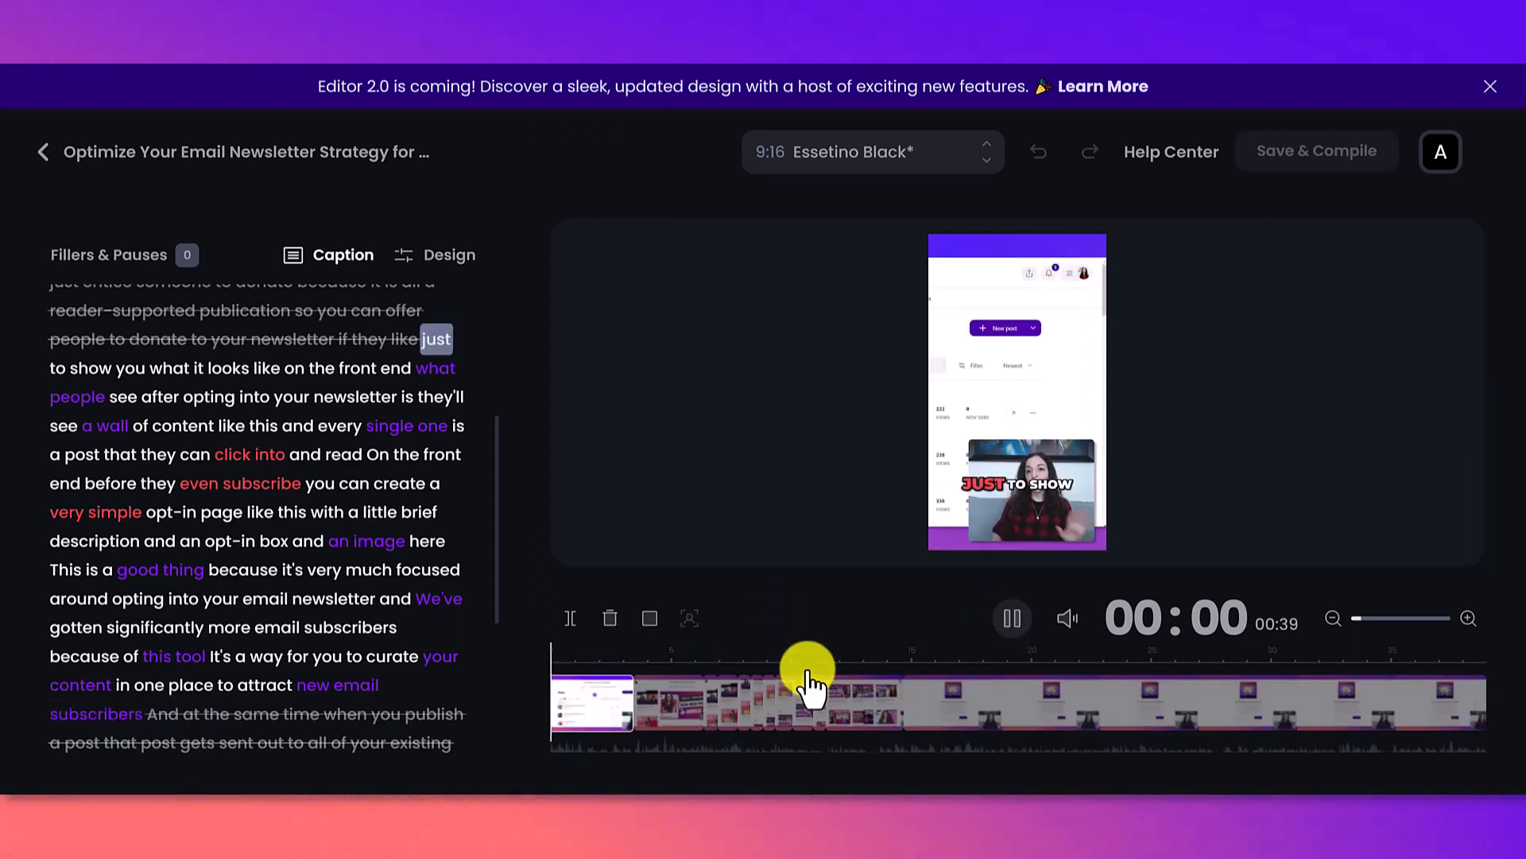
pyautogui.press('space')
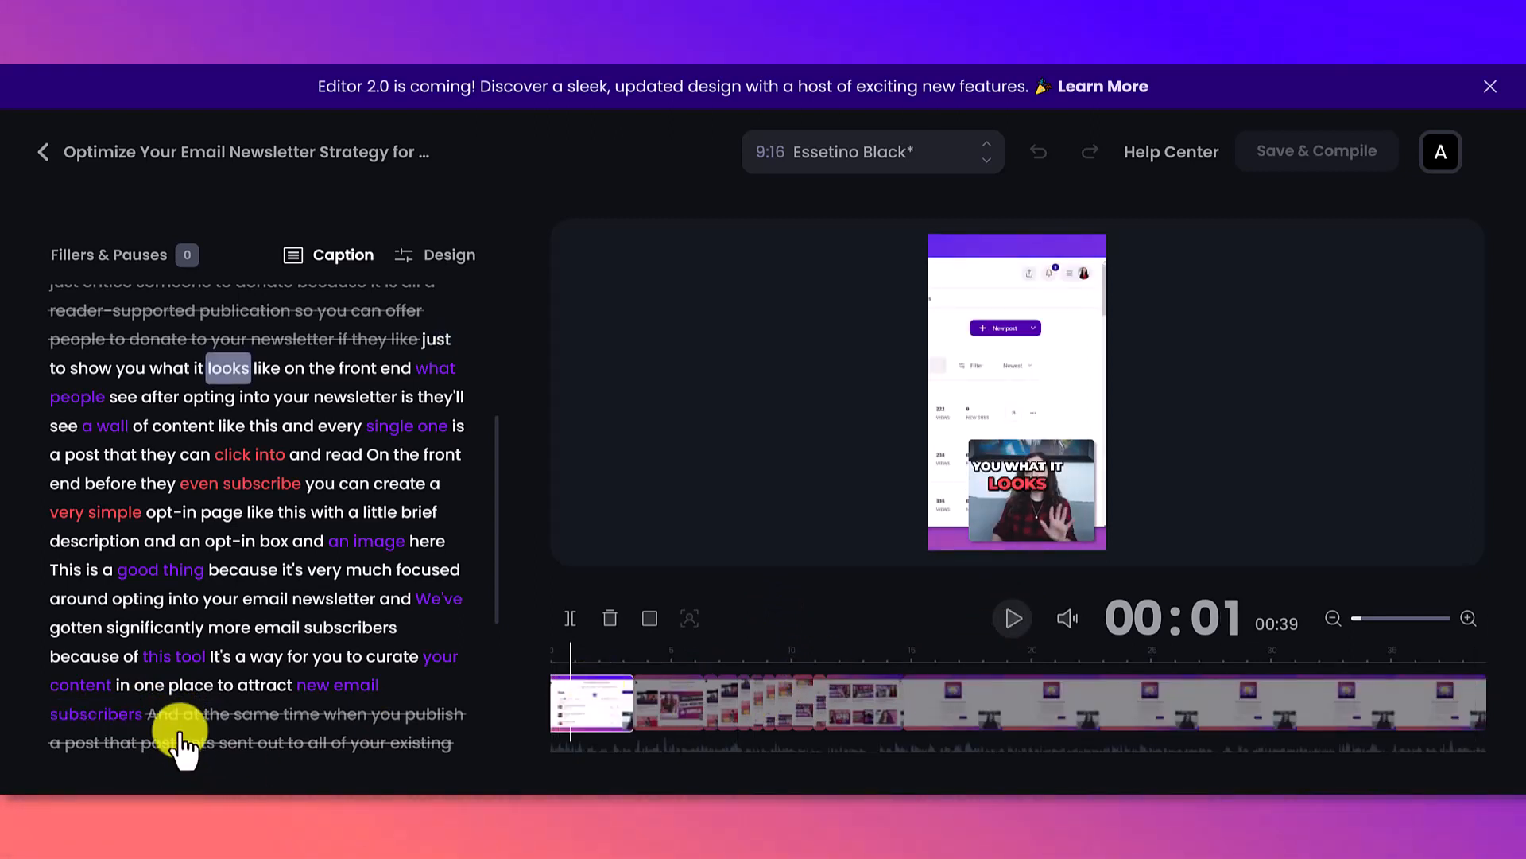
# - Split the clip right after the last kept word, "subscribers", delete the short trailing scene, and check the new ending
pyautogui.click(103, 716)
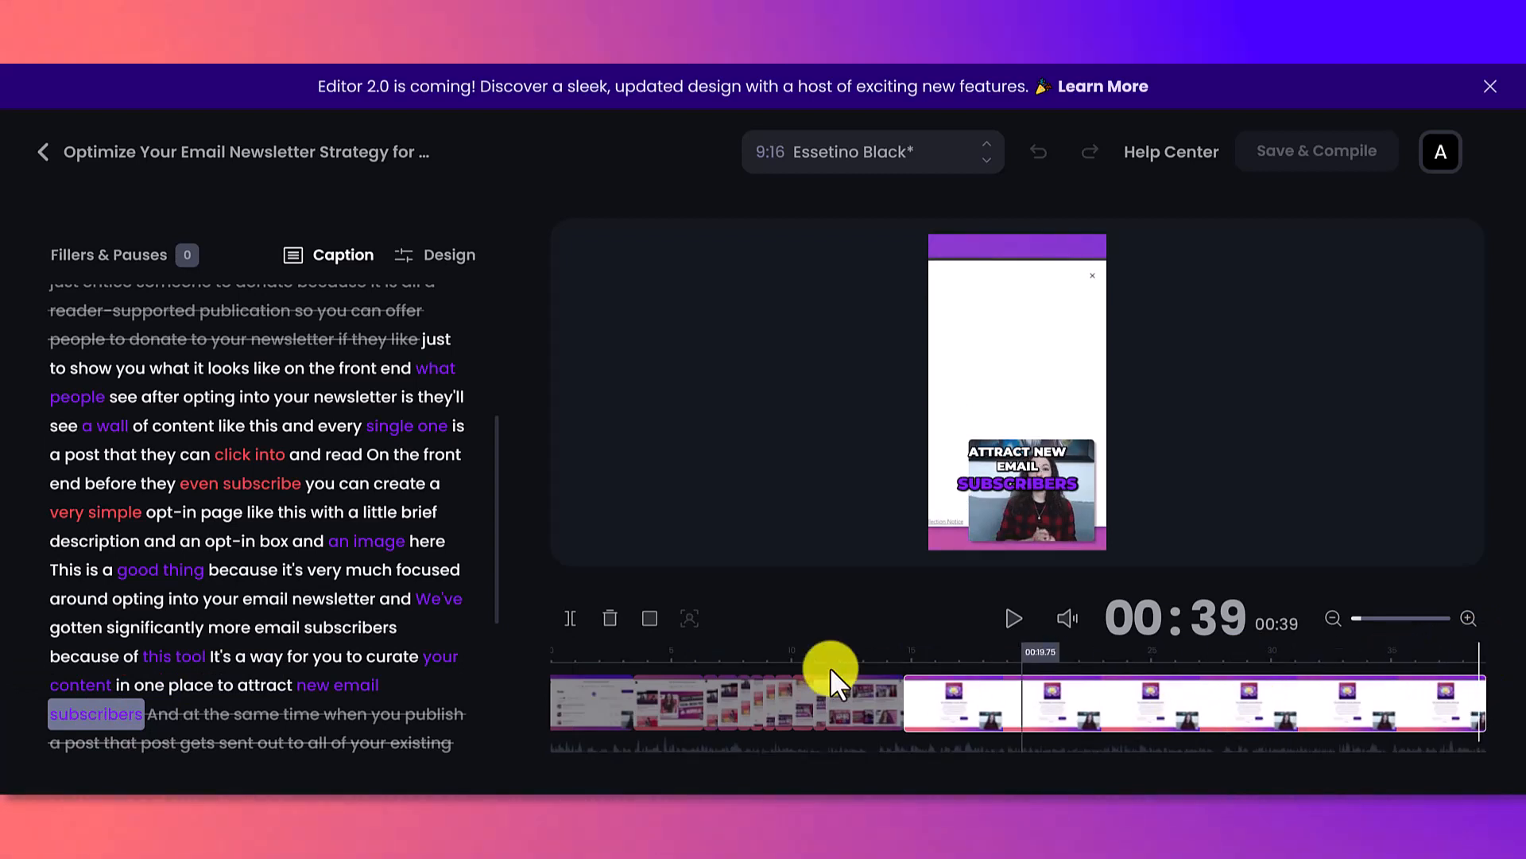
pyautogui.click(571, 618)
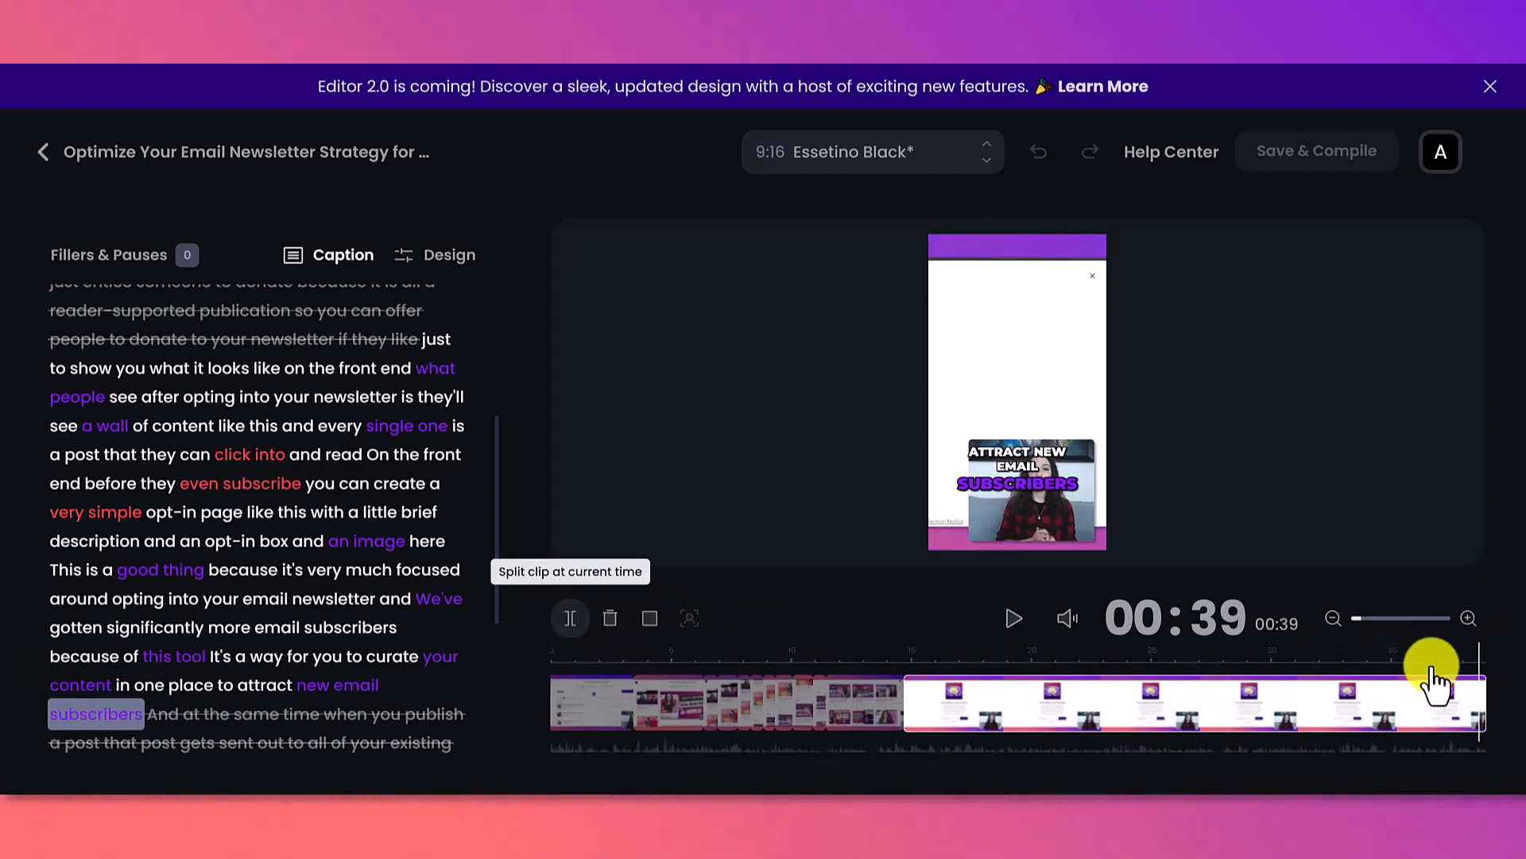
pyautogui.click(1482, 713)
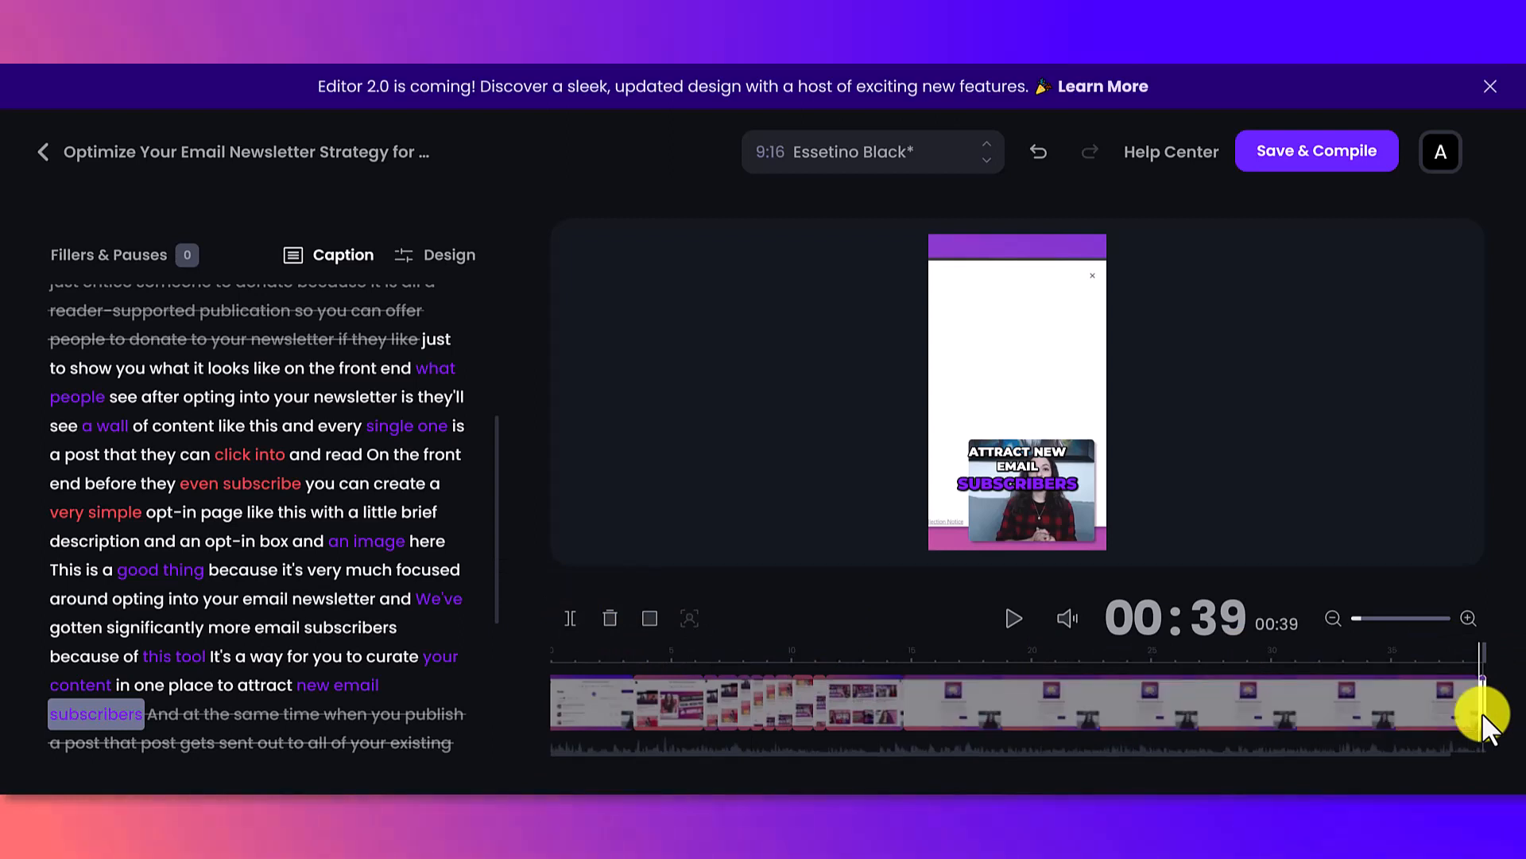
pyautogui.click(610, 620)
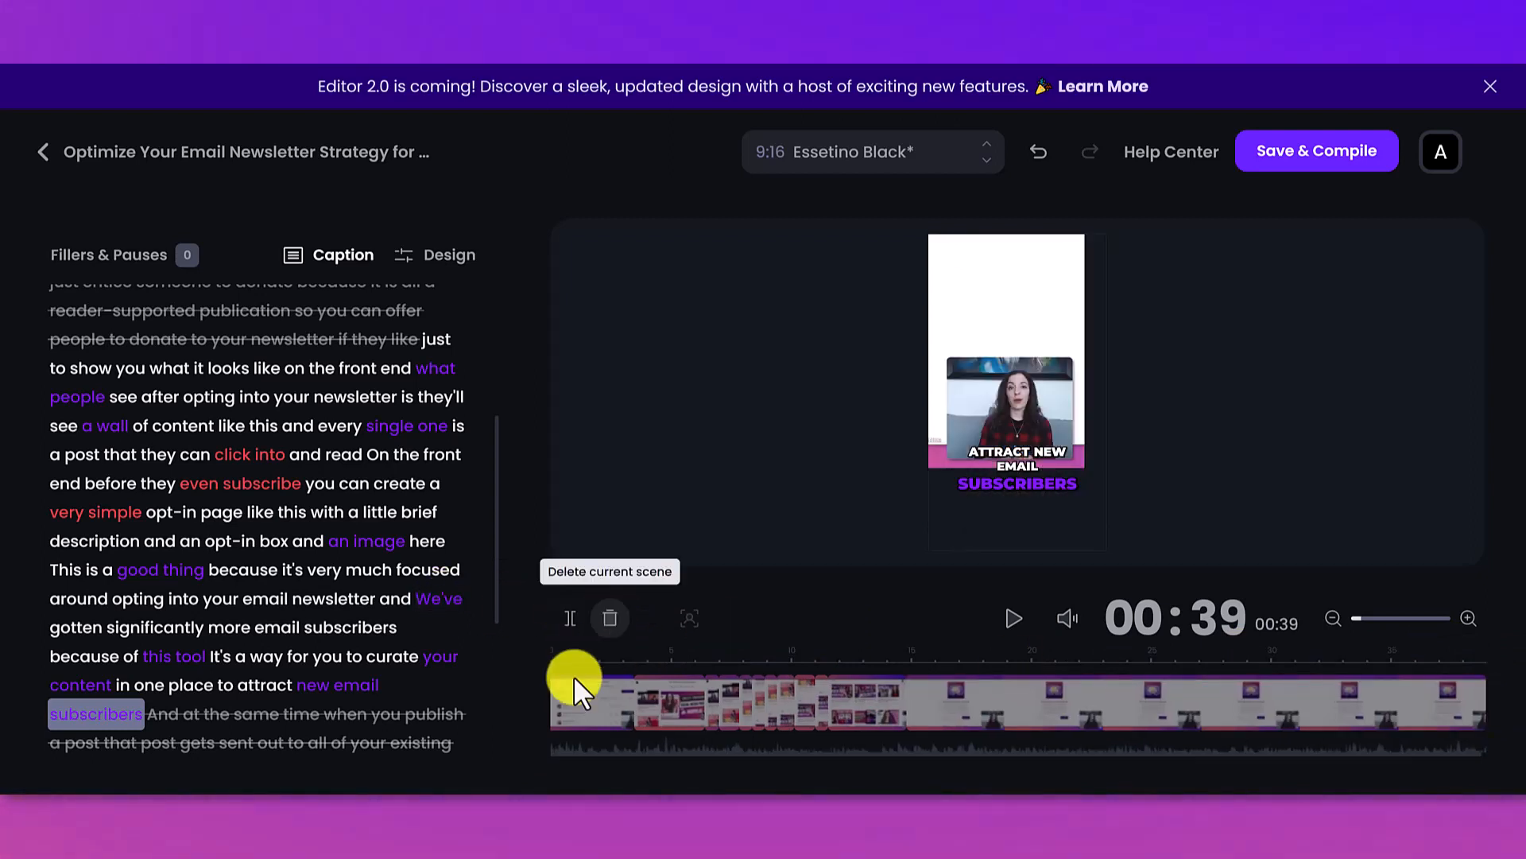
pyautogui.click(89, 714)
pyautogui.click(1014, 618)
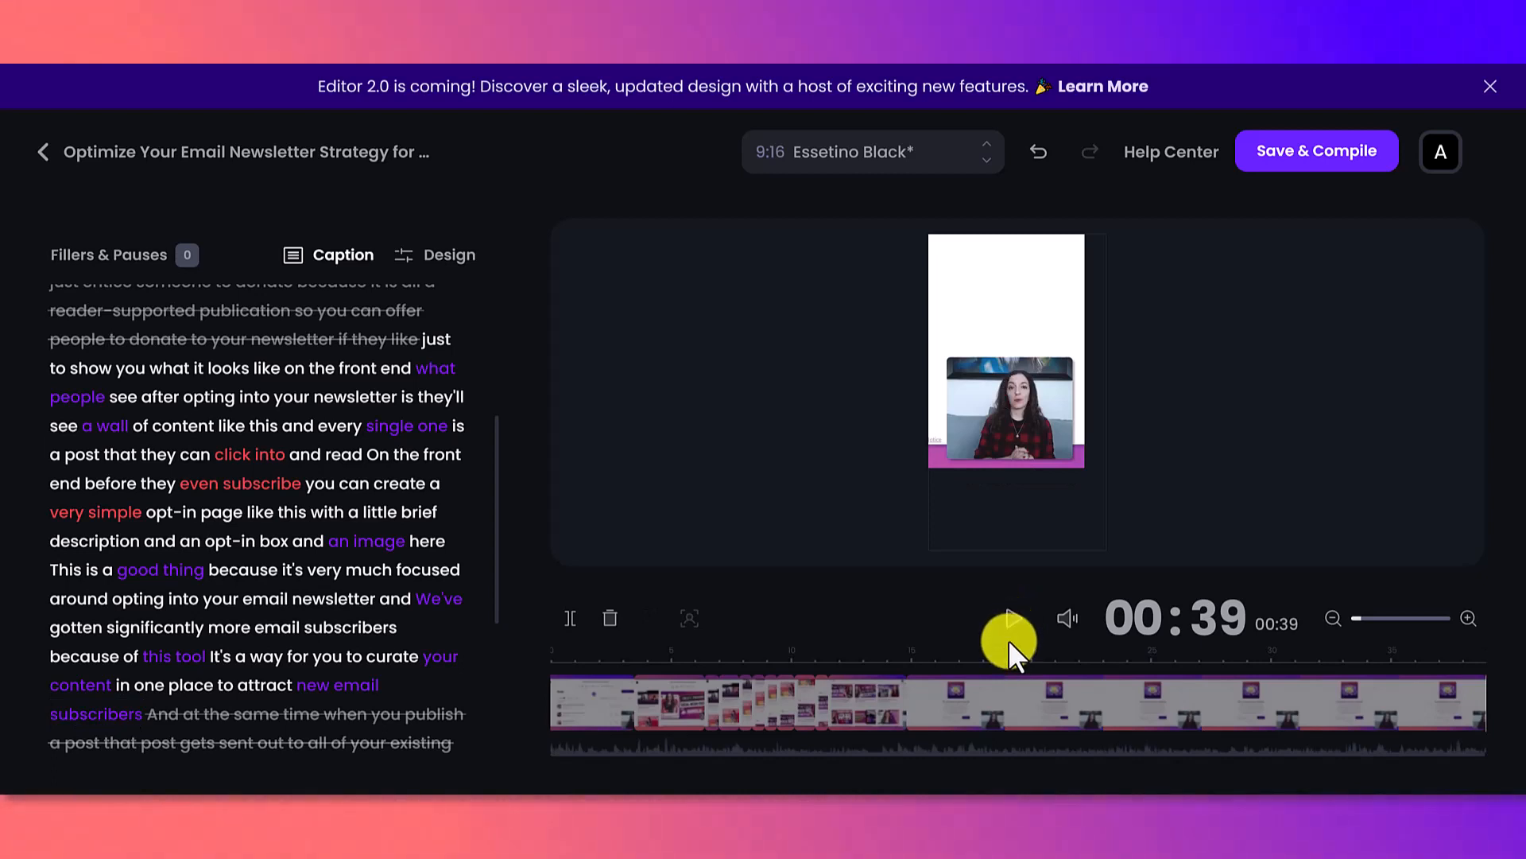
# - Change the clip's aspect ratio to Landscape 16:9, switching without saving the portrait version first
pyautogui.click(449, 256)
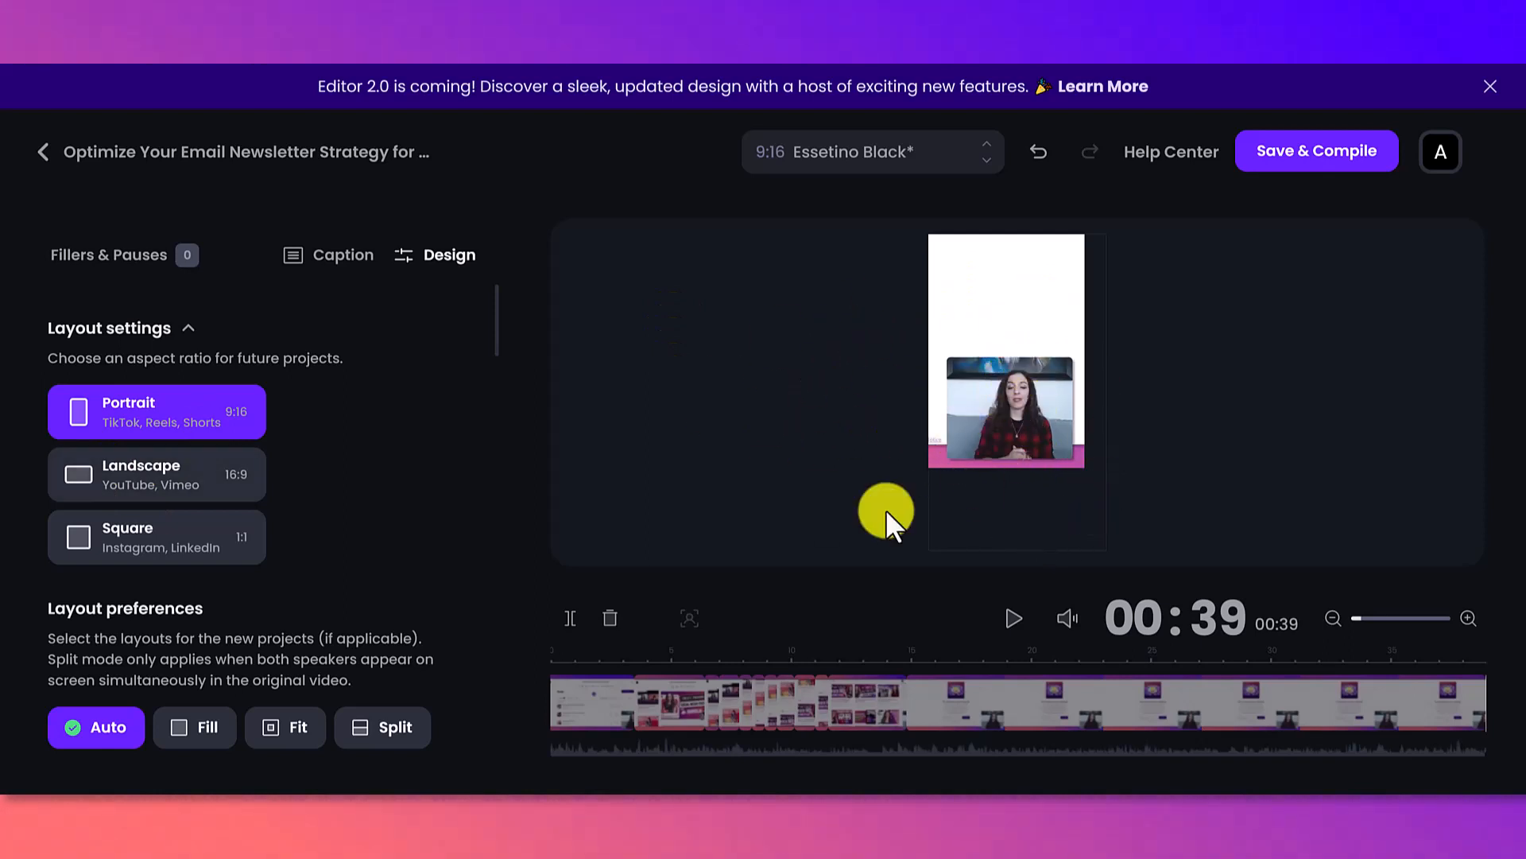
pyautogui.click(103, 493)
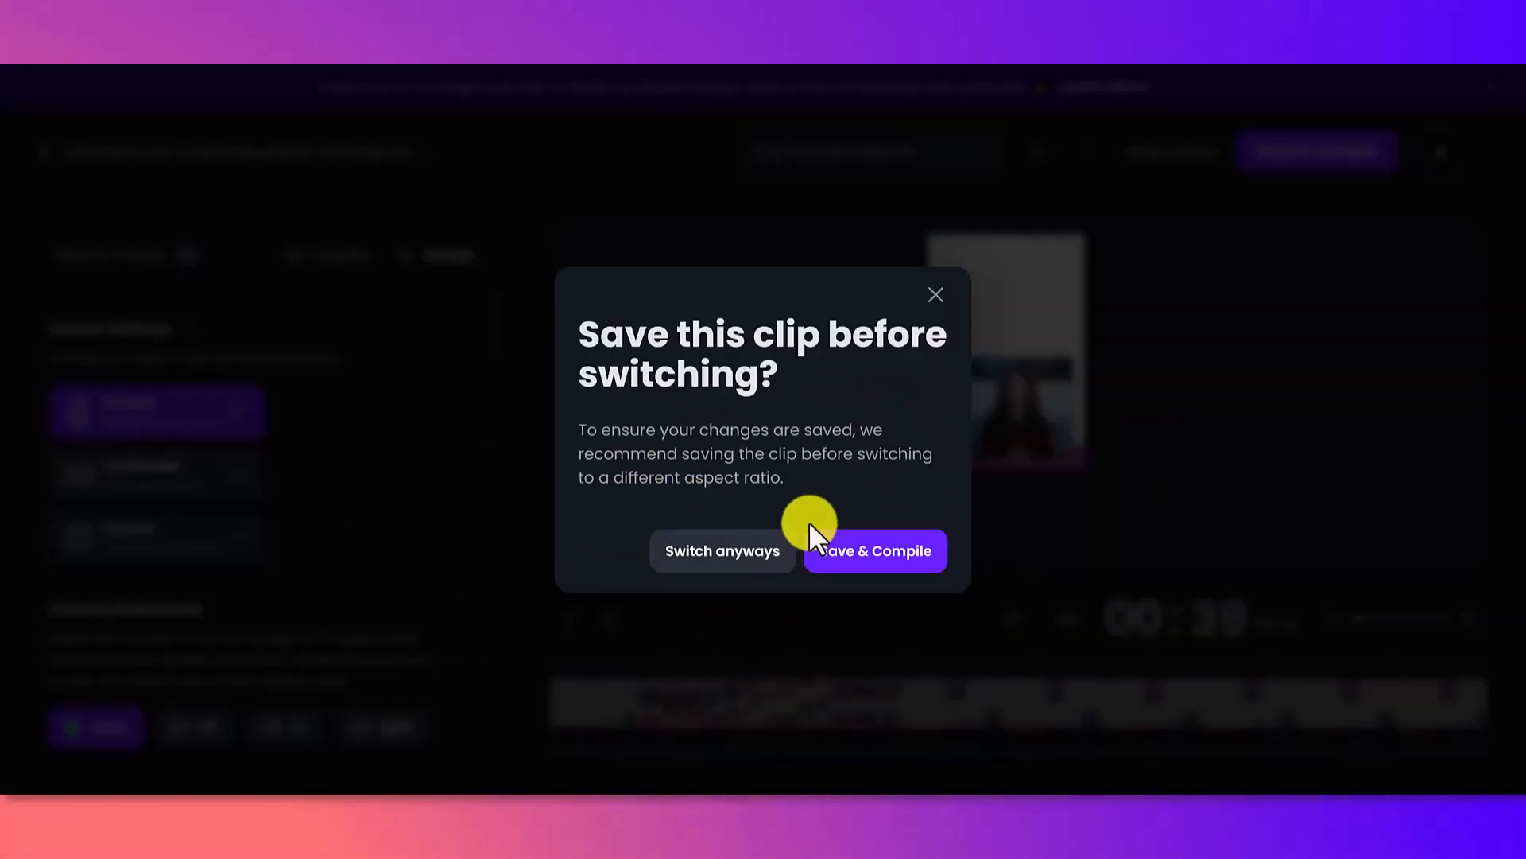
pyautogui.click(710, 557)
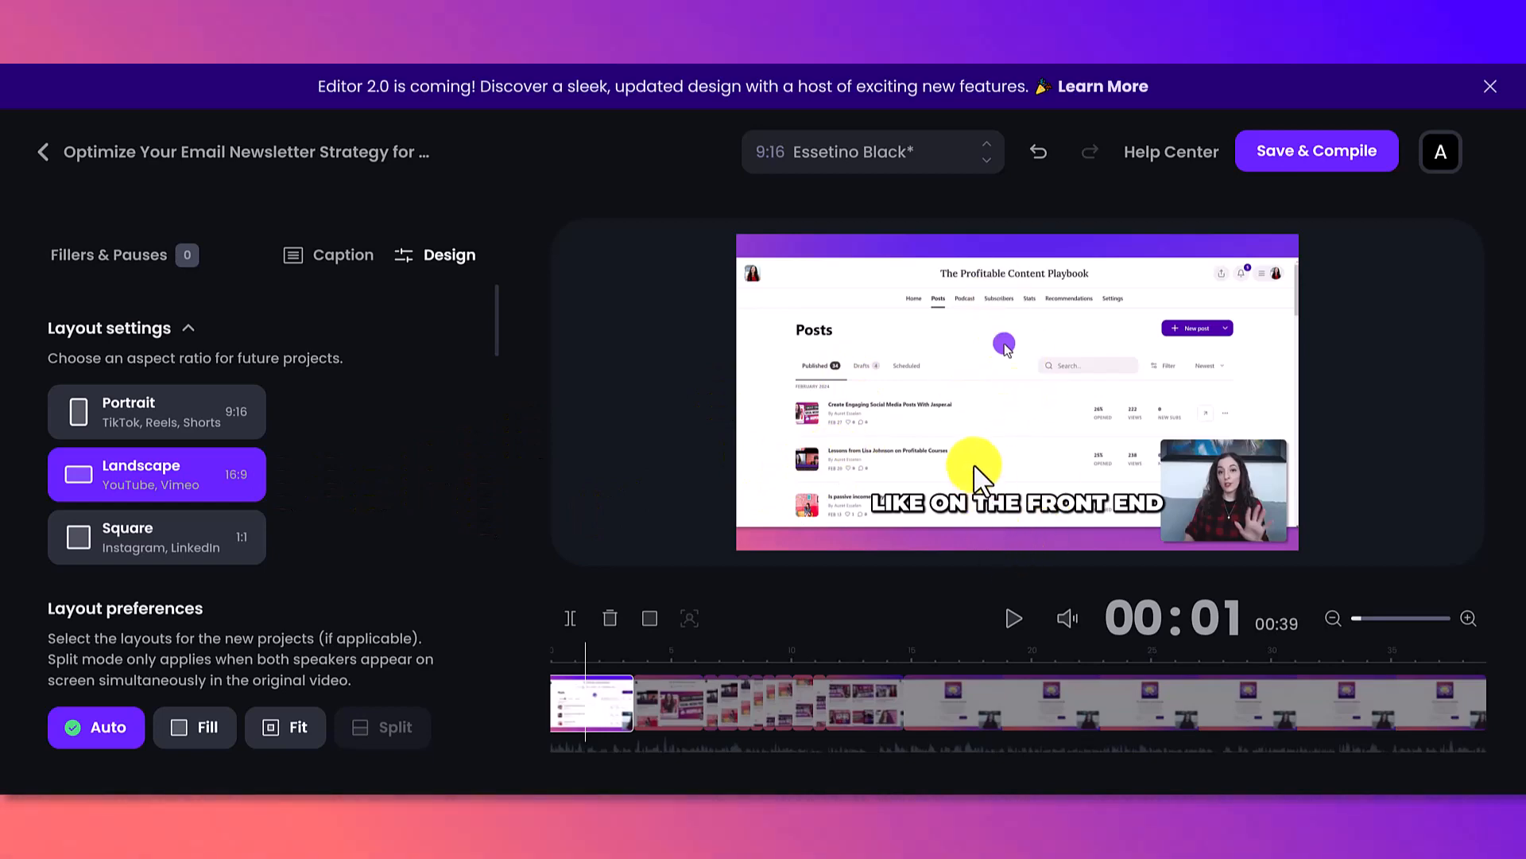
# - Examine the clip's layout preferences, crop ratio, B-roll and emoji options, and the caption presets, lines per page and transitions
pyautogui.scroll(-10, 404, 450)
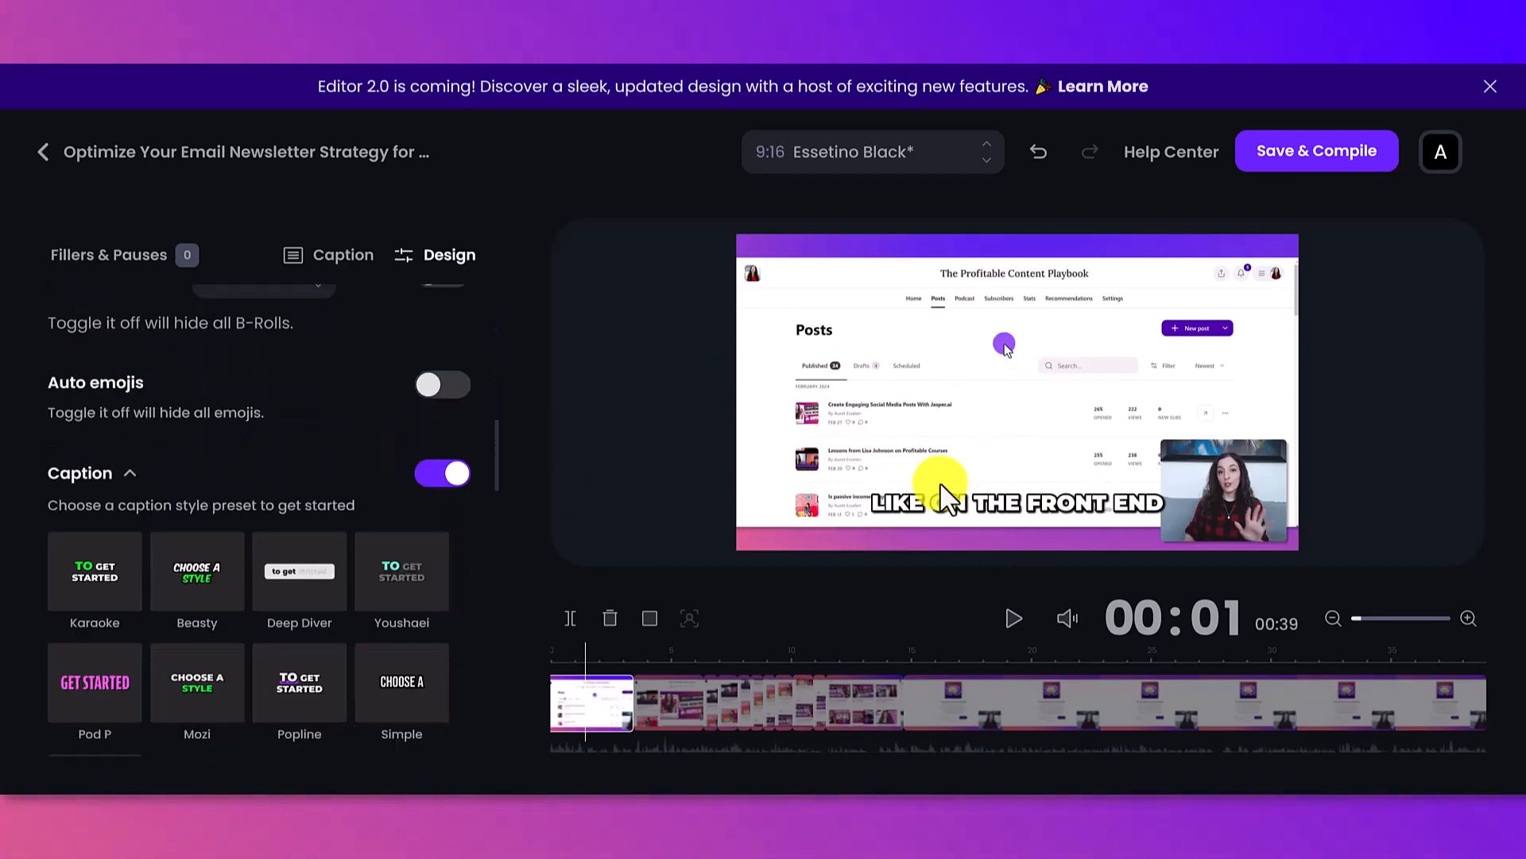
pyautogui.scroll(-5, 473, 493)
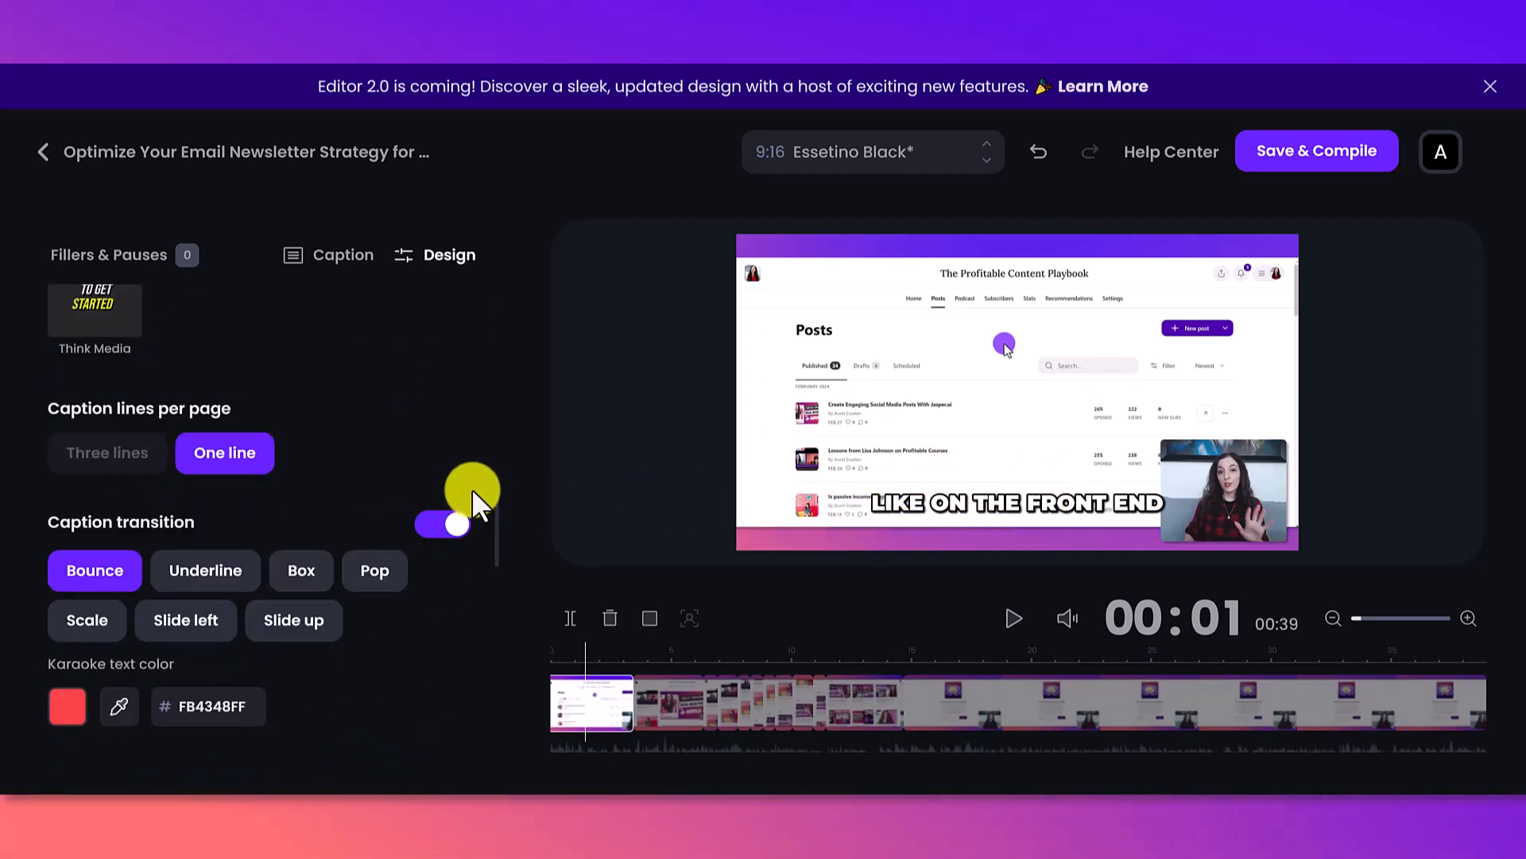
pyautogui.scroll(10, 410, 481)
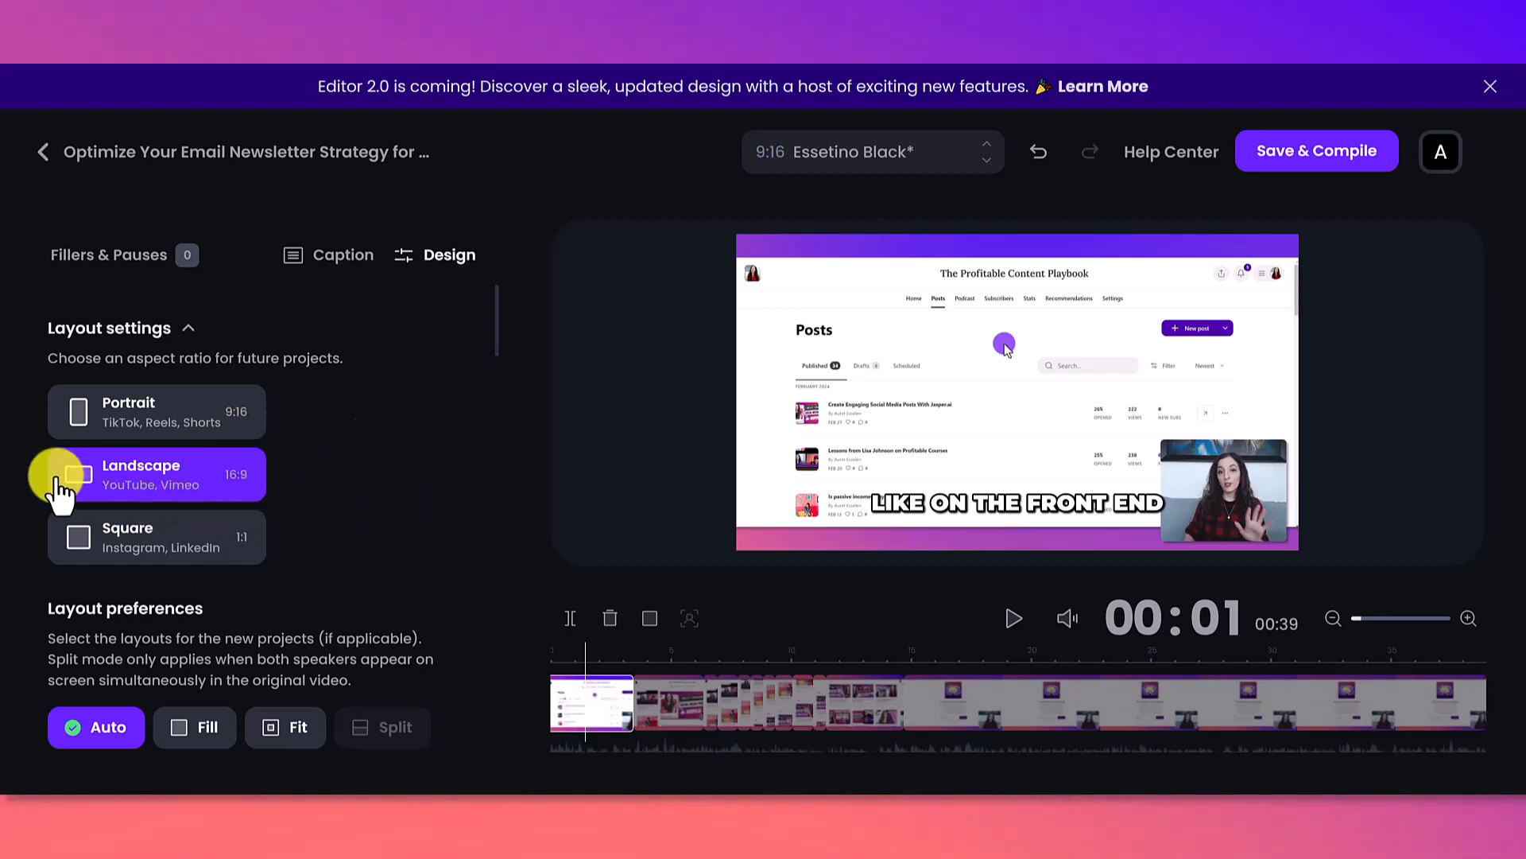
pyautogui.scroll(-3, 336, 479)
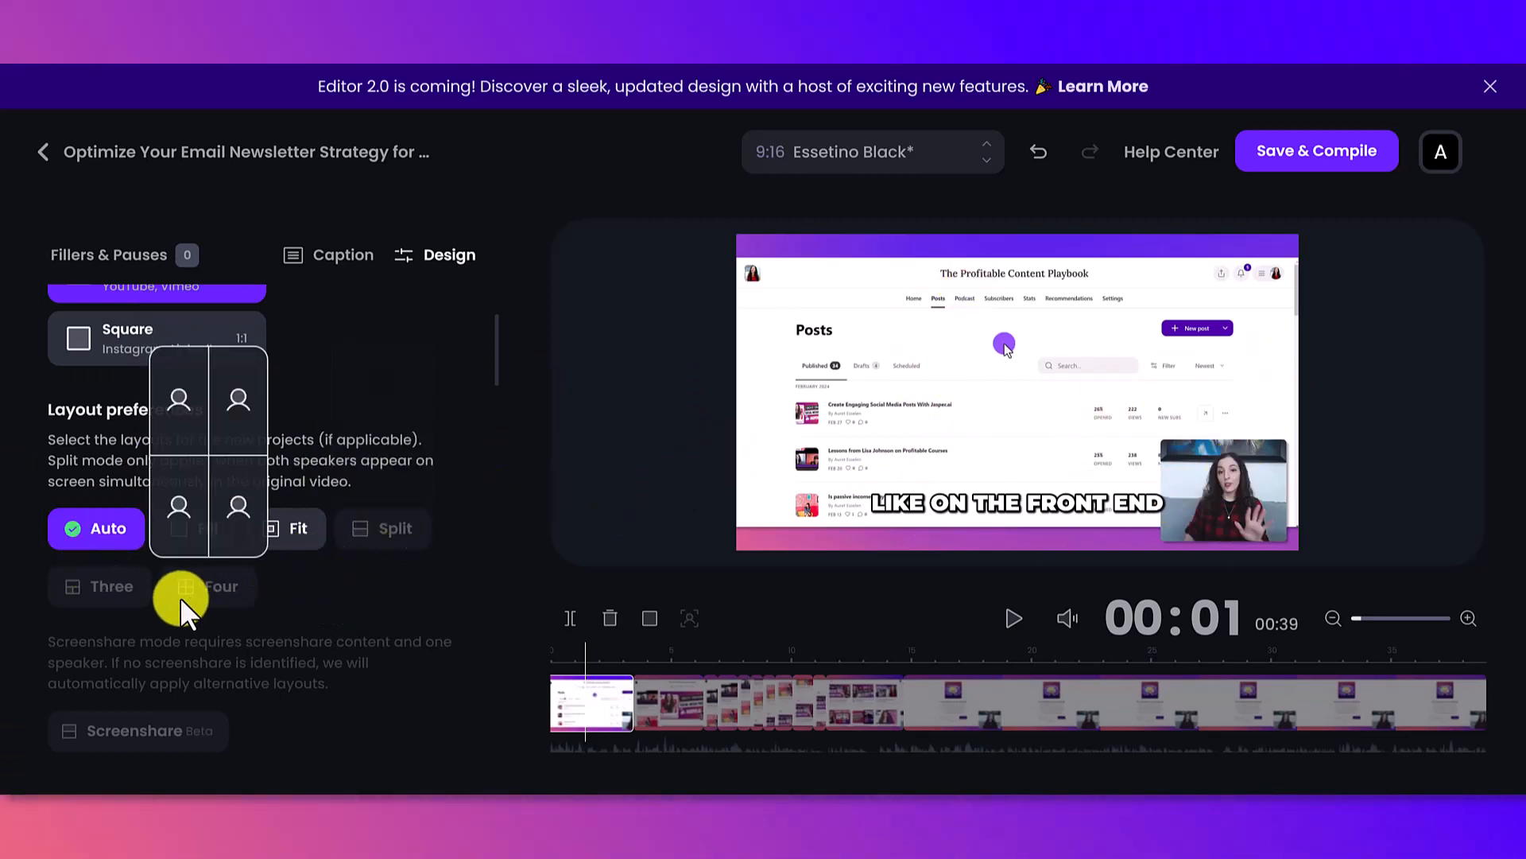
pyautogui.scroll(-5, 179, 596)
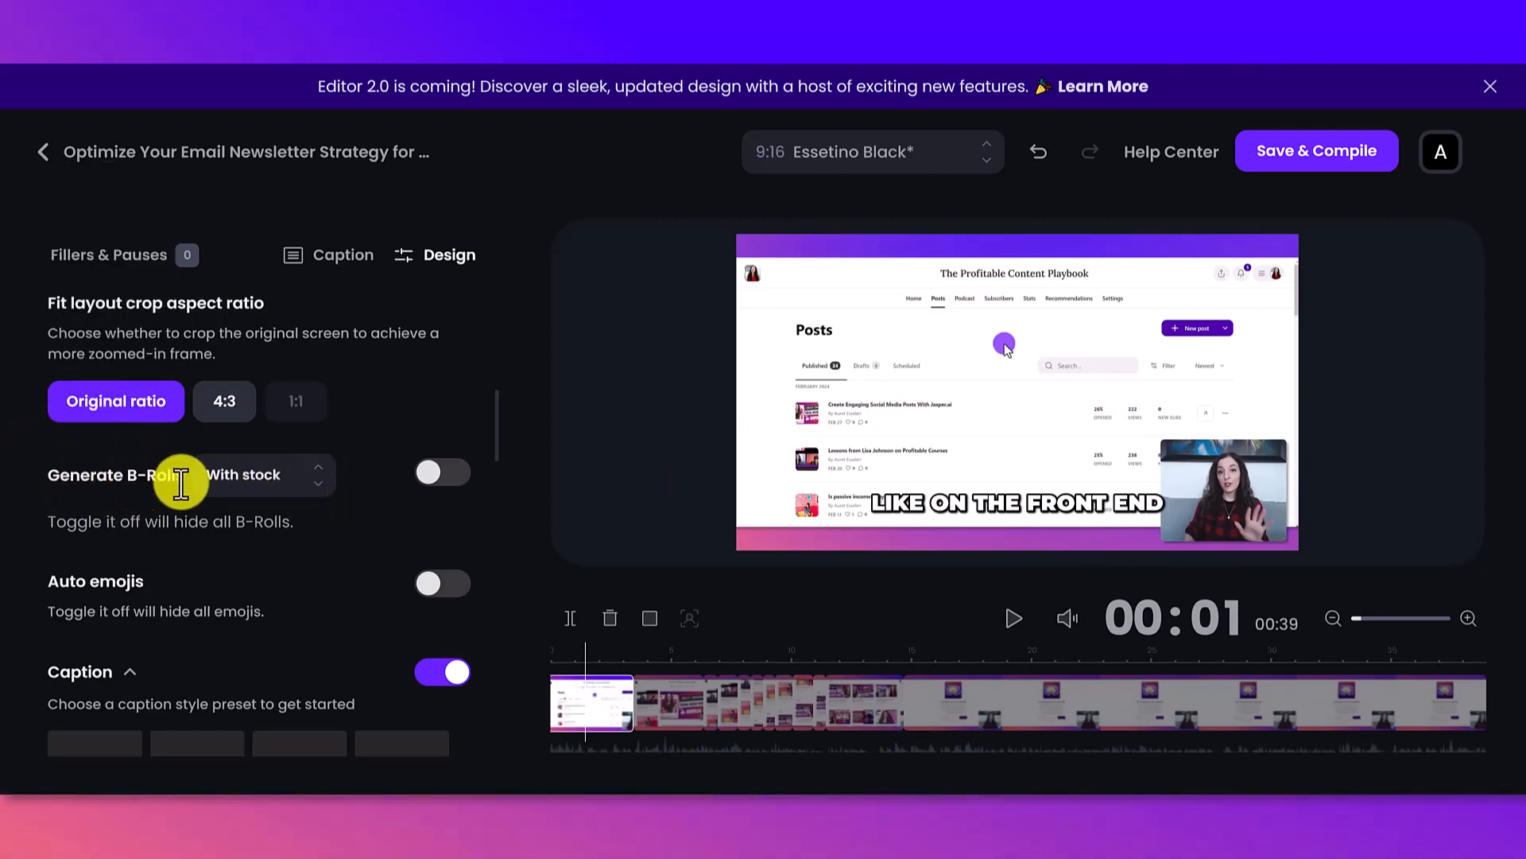
pyautogui.scroll(-2, 181, 483)
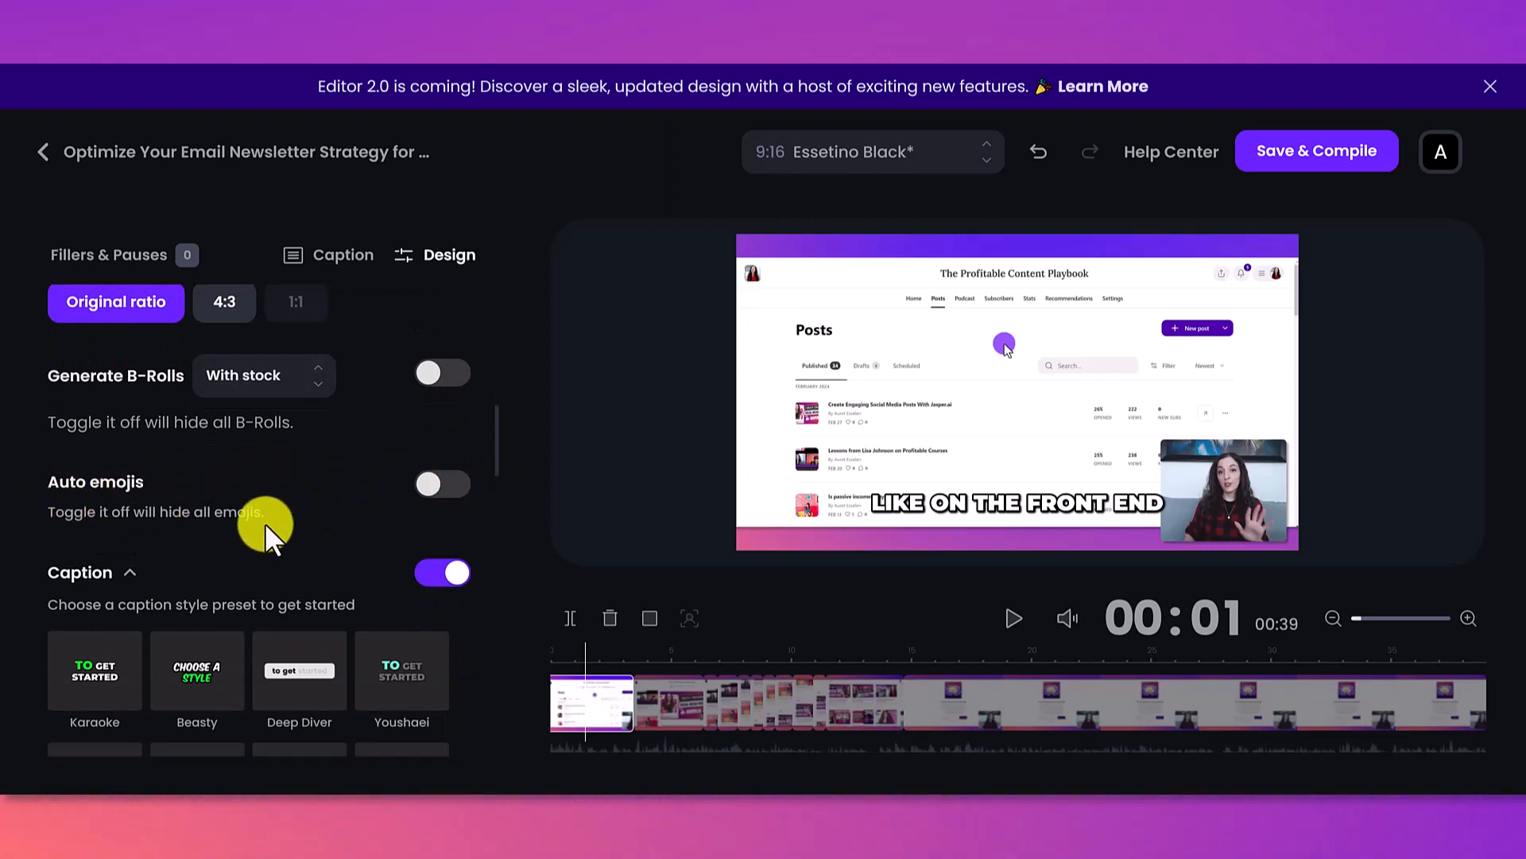
pyautogui.scroll(-5, 265, 522)
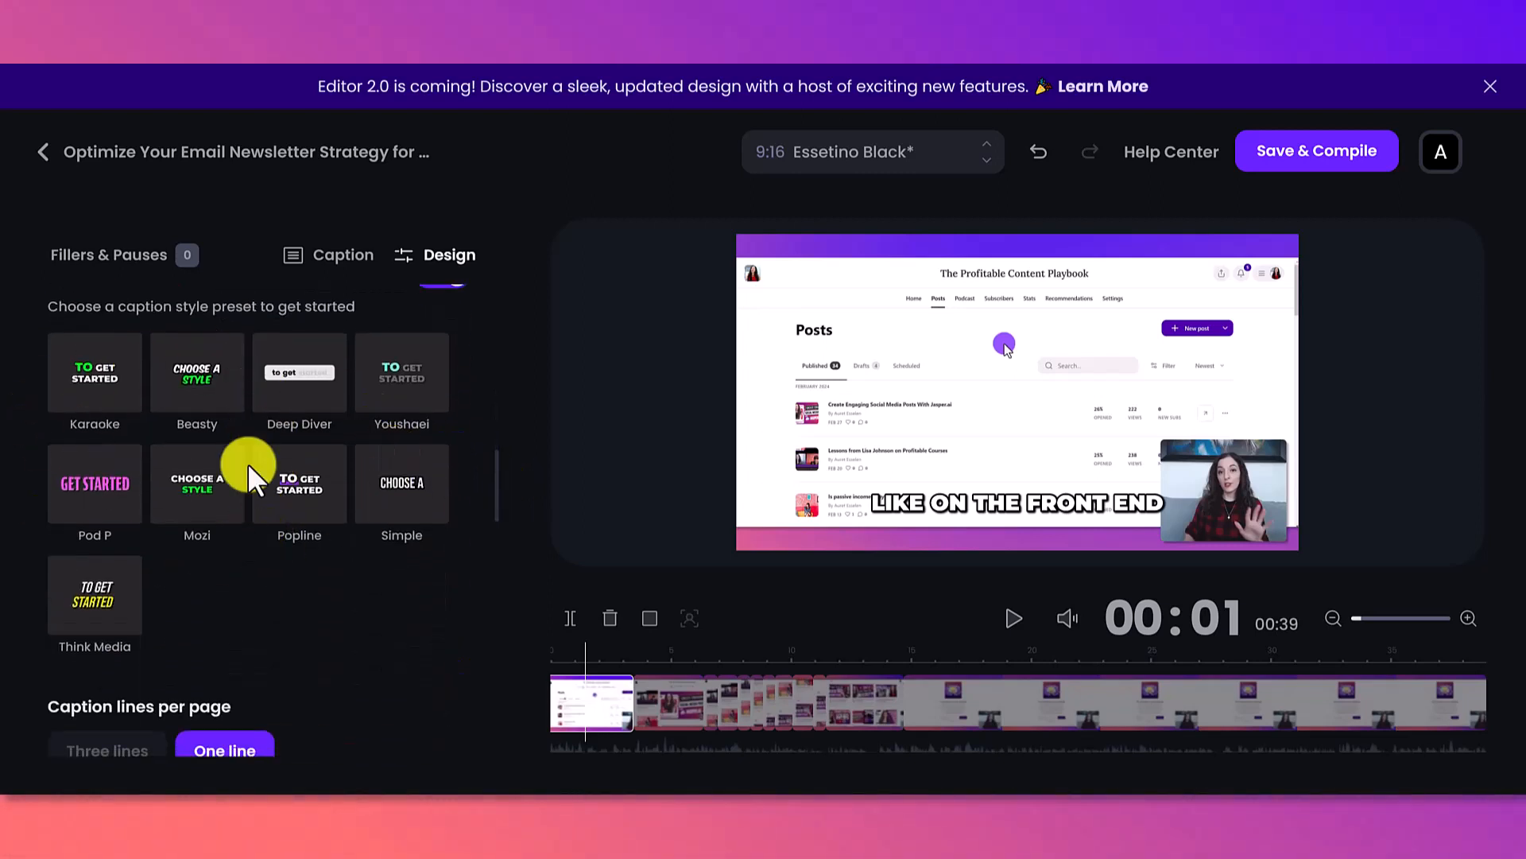
pyautogui.scroll(-5, 246, 463)
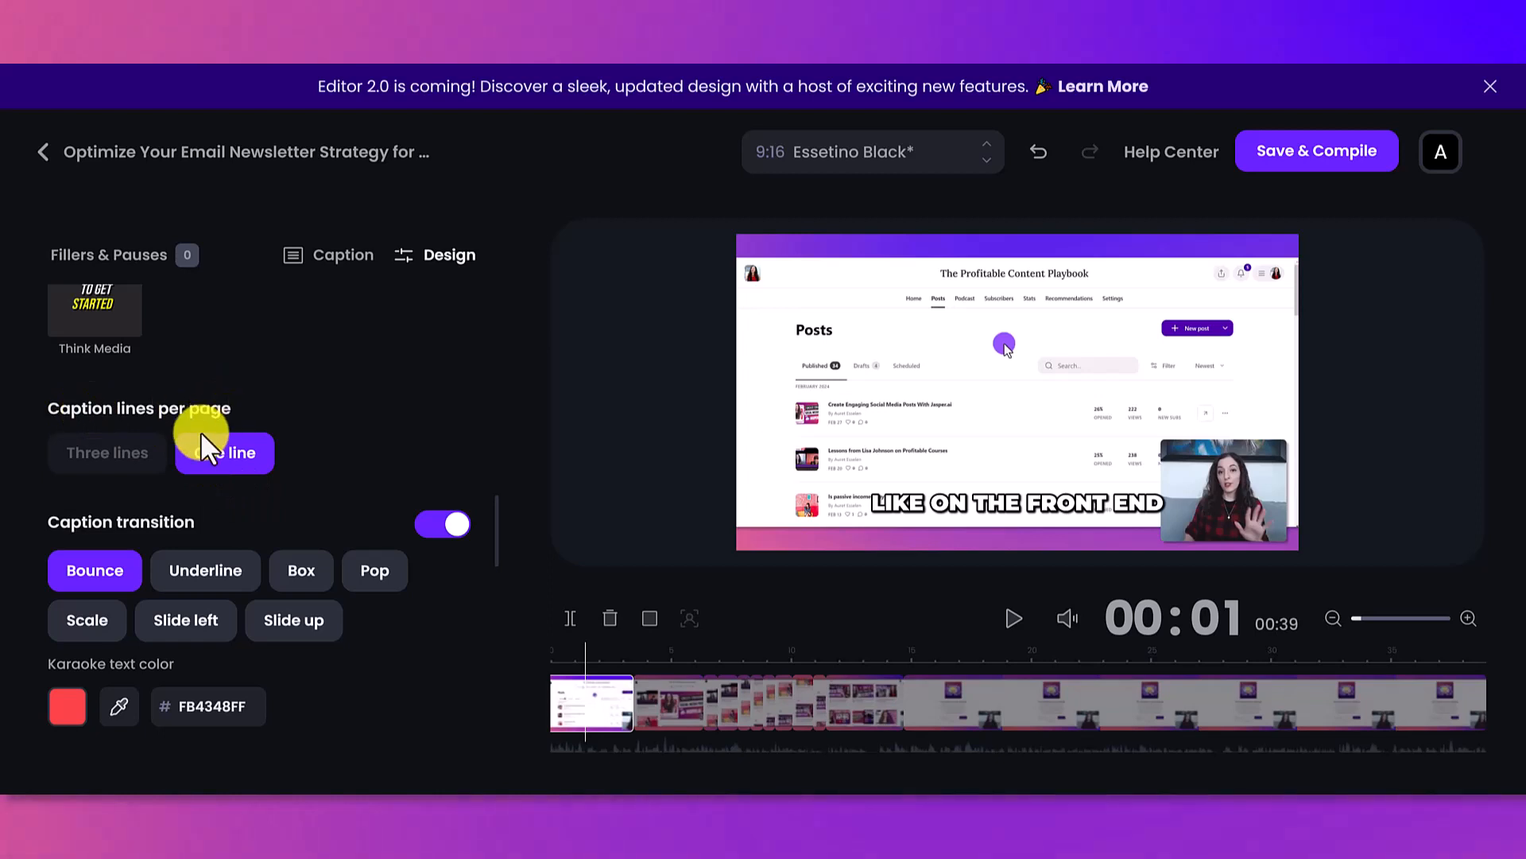
pyautogui.scroll(-3, 119, 397)
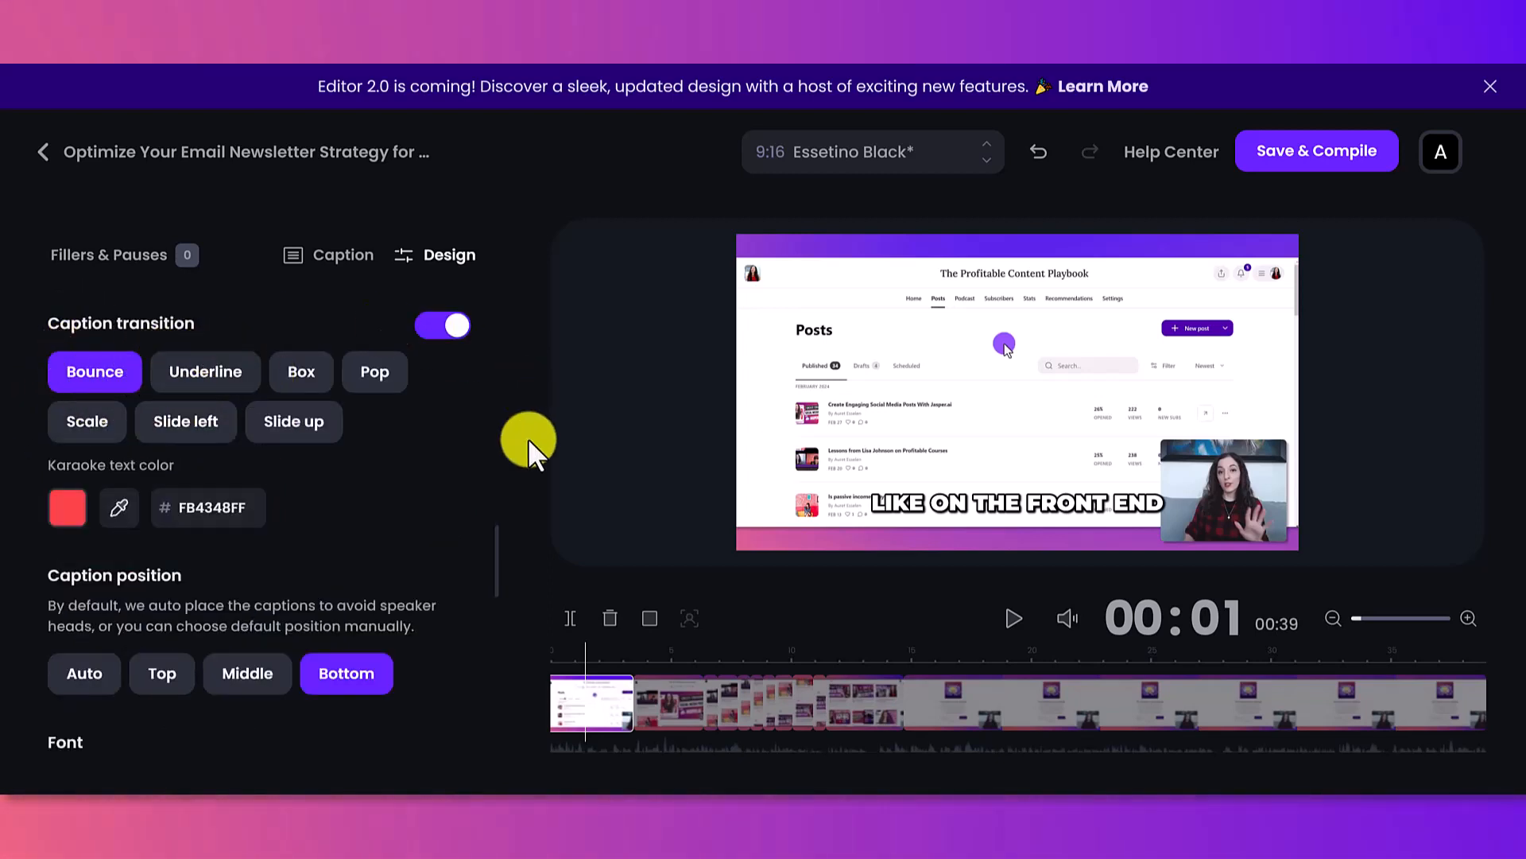
# - Examine the caption position, font, uppercase, colour, stroke, shadow and AI keywords highlighter settings, down to the screen overlay upload
pyautogui.scroll(-2, 246, 422)
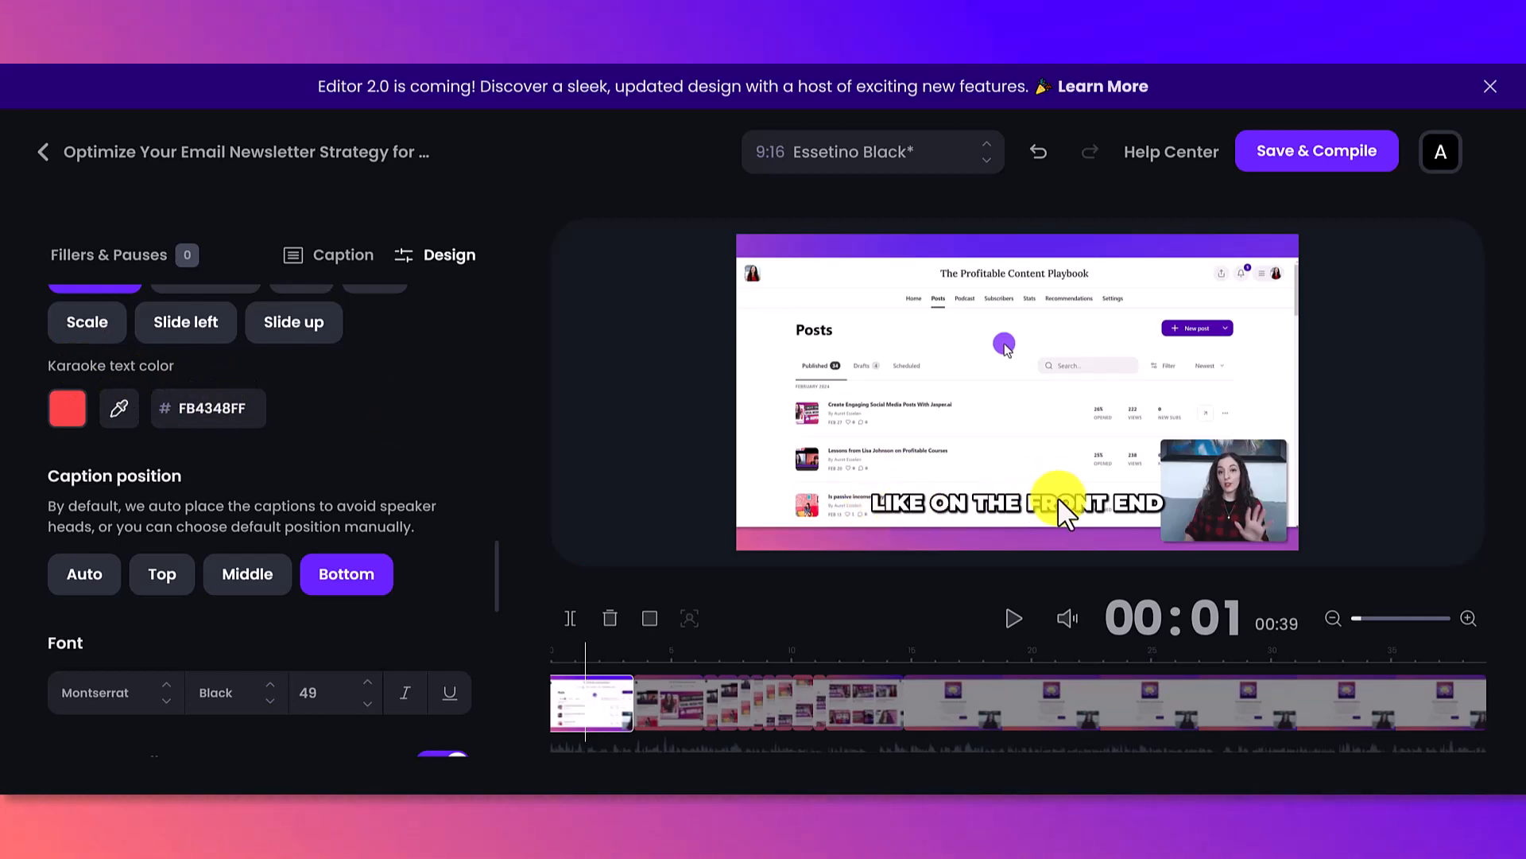
pyautogui.scroll(5, 60, 421)
pyautogui.scroll(-7, 61, 421)
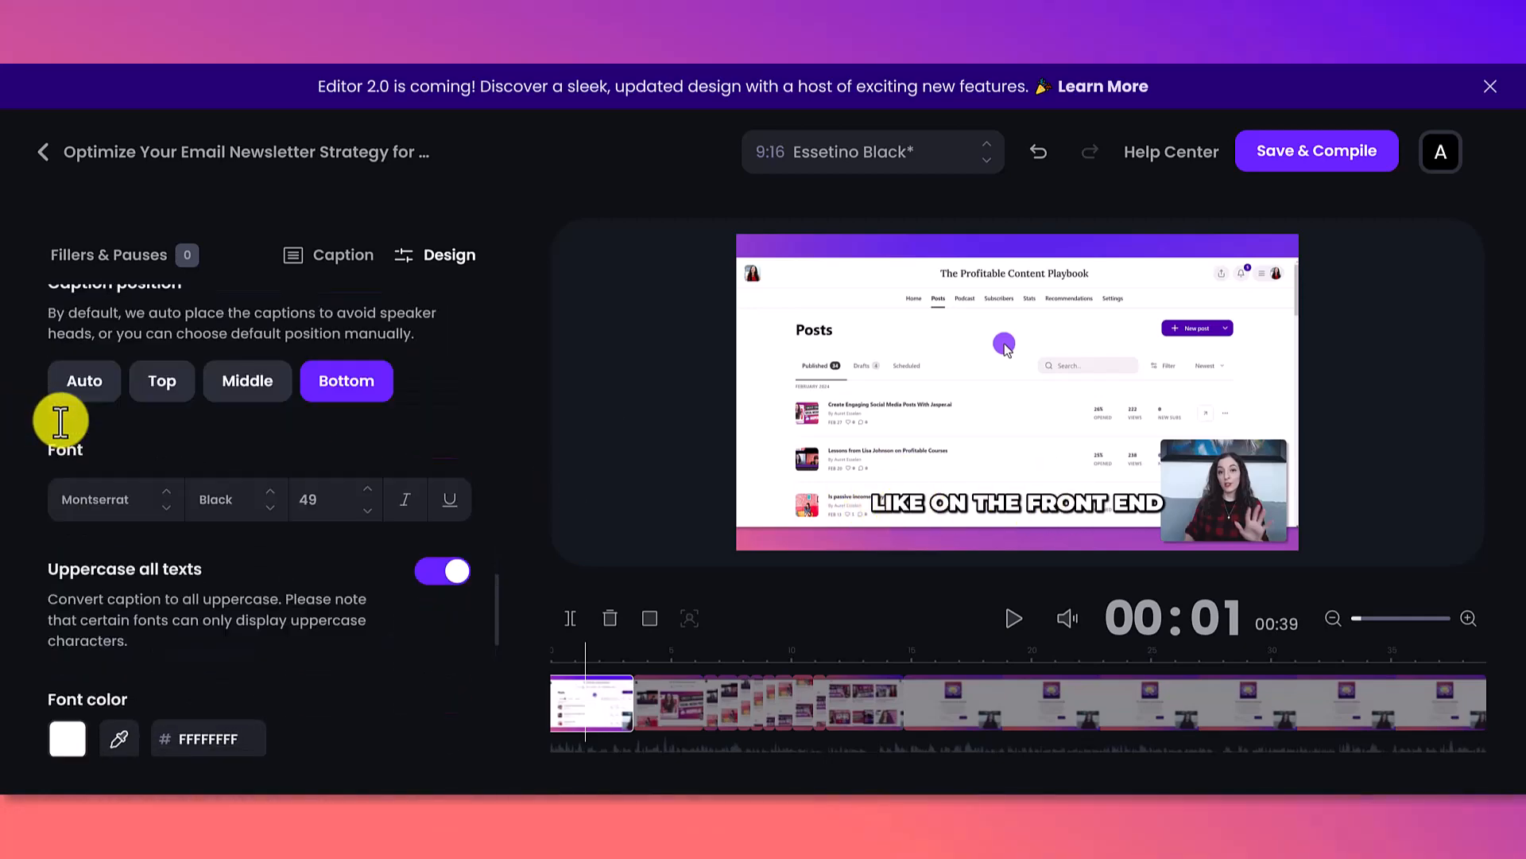
pyautogui.scroll(1, 60, 421)
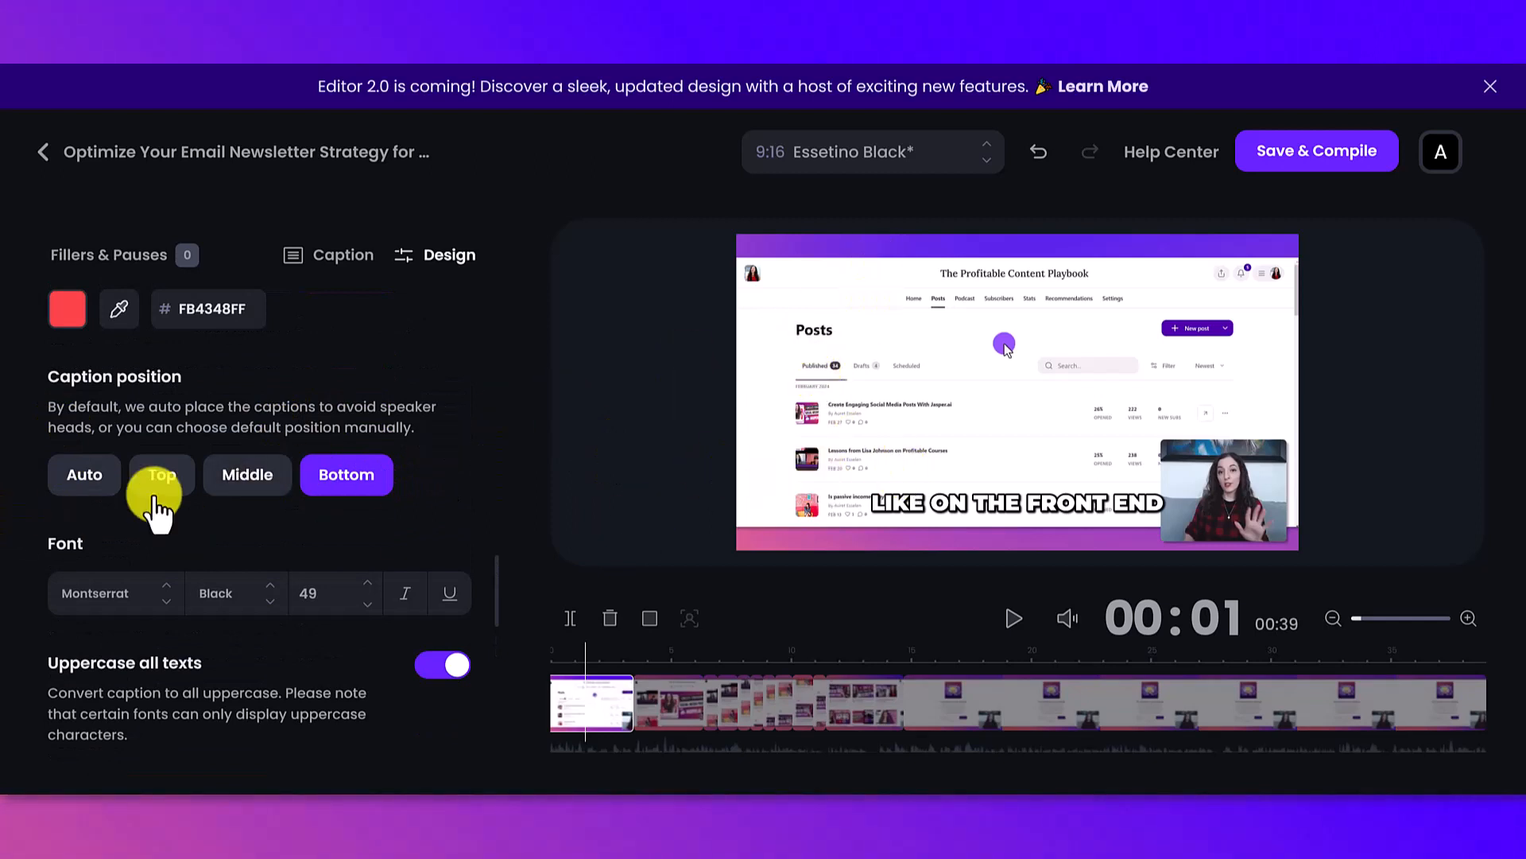
pyautogui.scroll(-1, 157, 509)
pyautogui.scroll(-2, 238, 485)
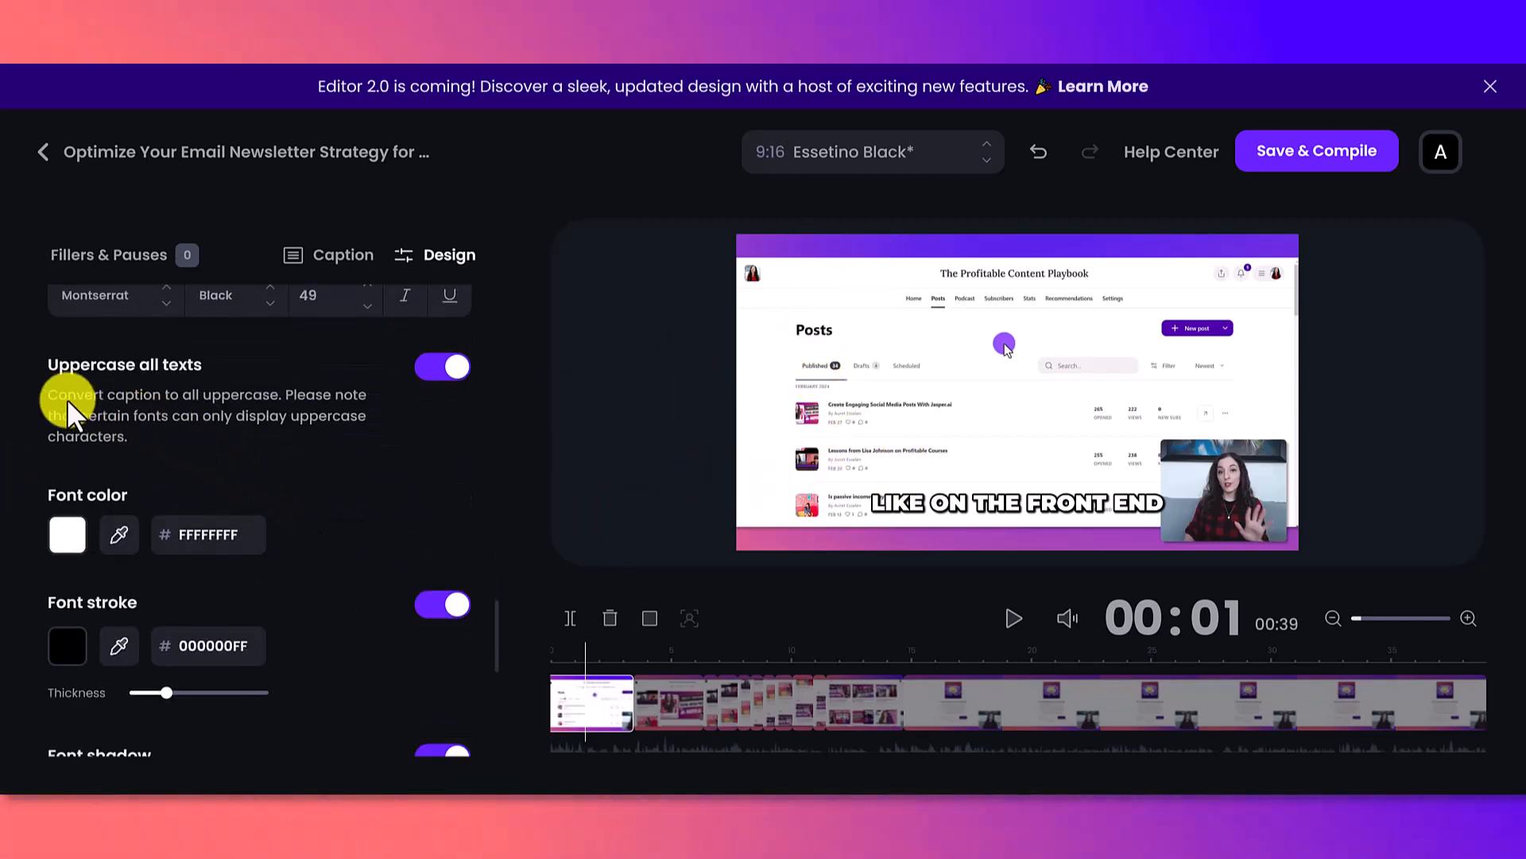
pyautogui.scroll(-1, 325, 399)
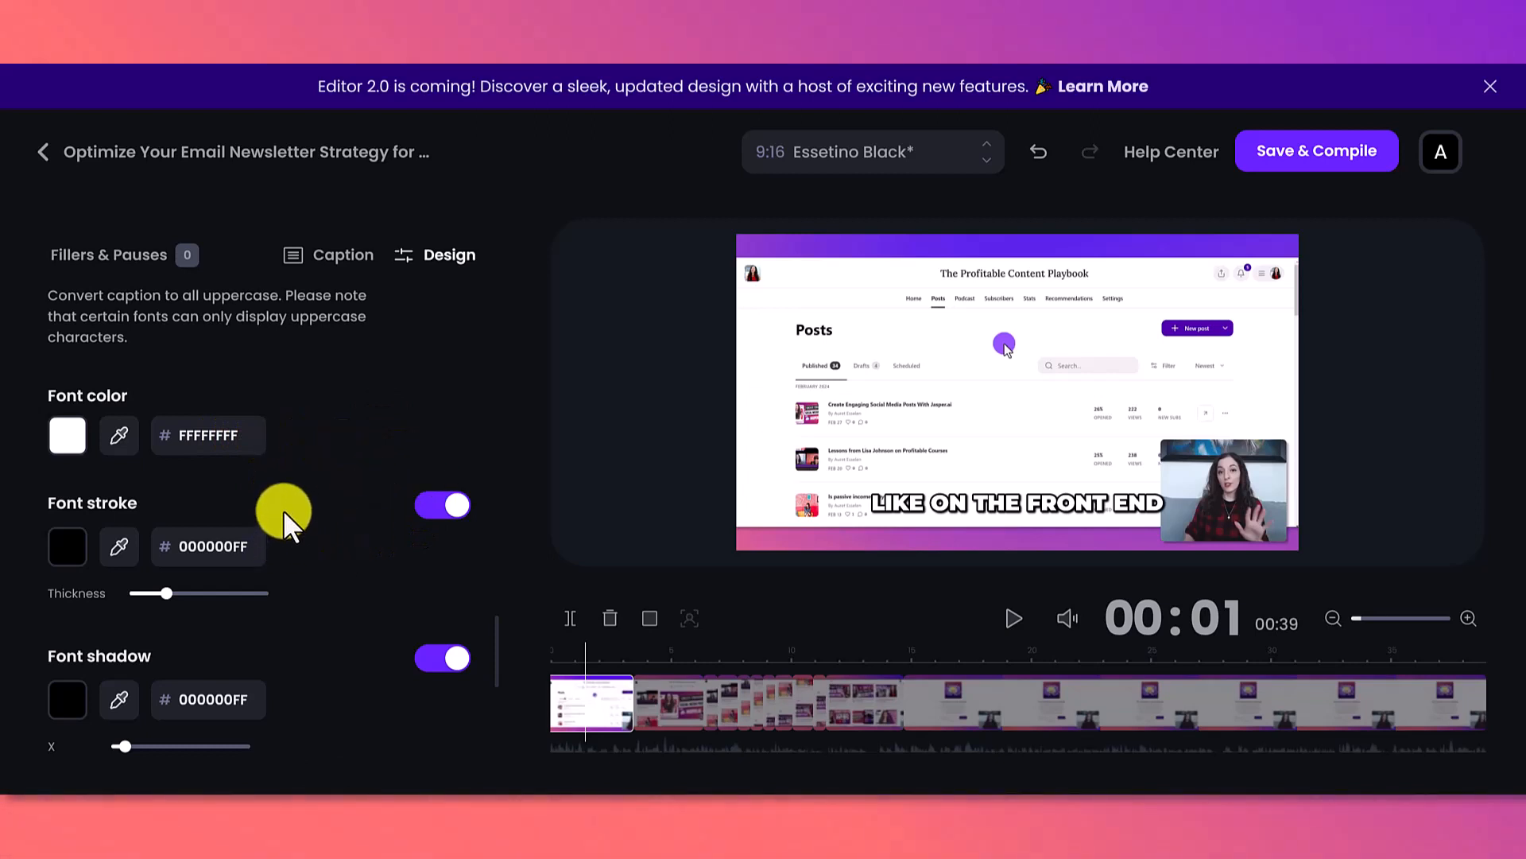
pyautogui.scroll(-1, 303, 514)
pyautogui.scroll(-2, 265, 416)
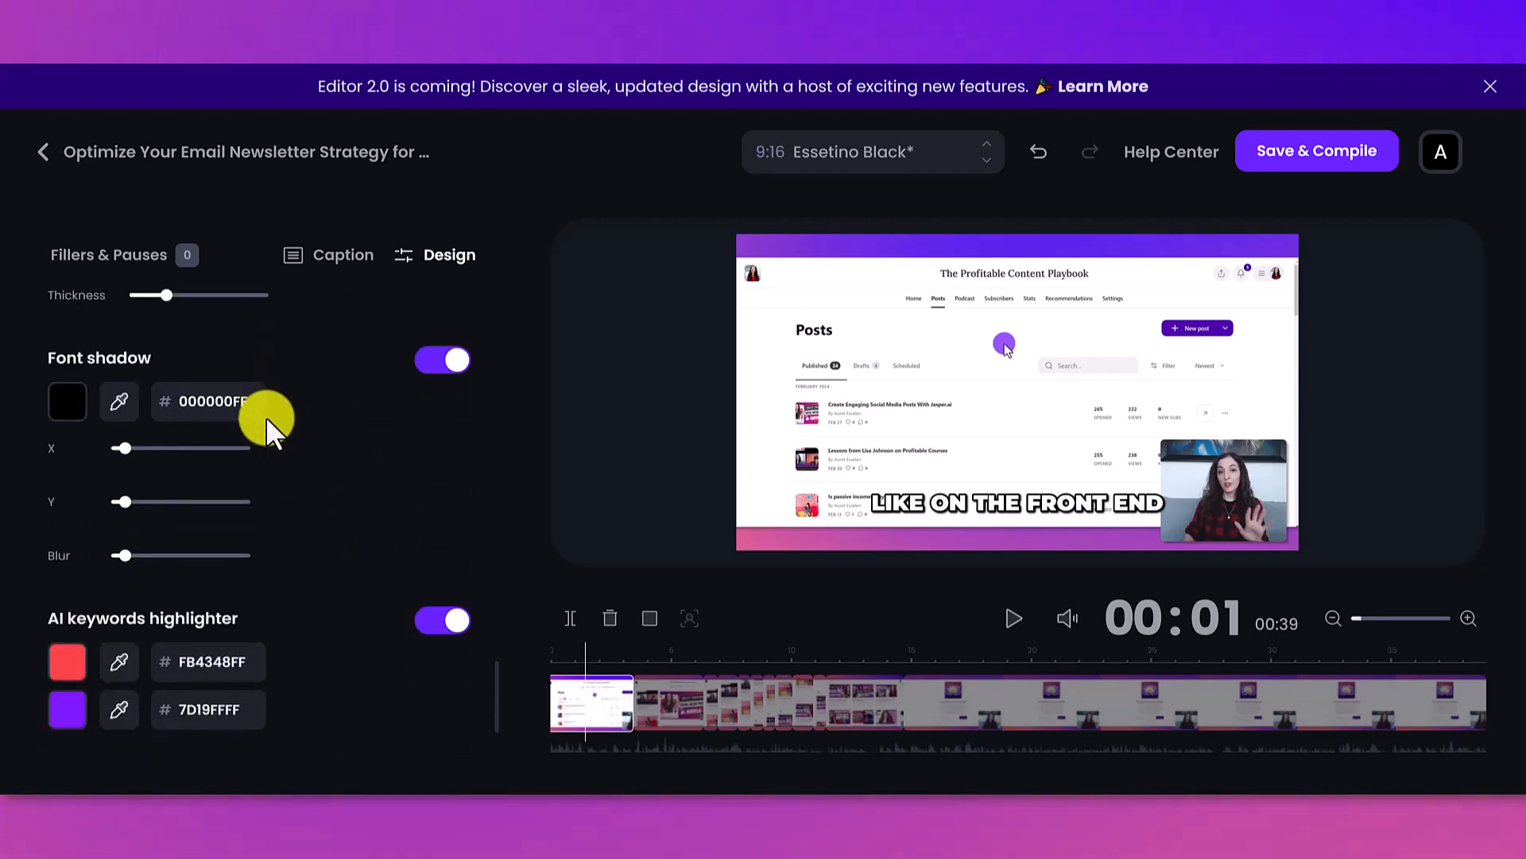
pyautogui.scroll(-2, 266, 416)
pyautogui.scroll(-1, 244, 544)
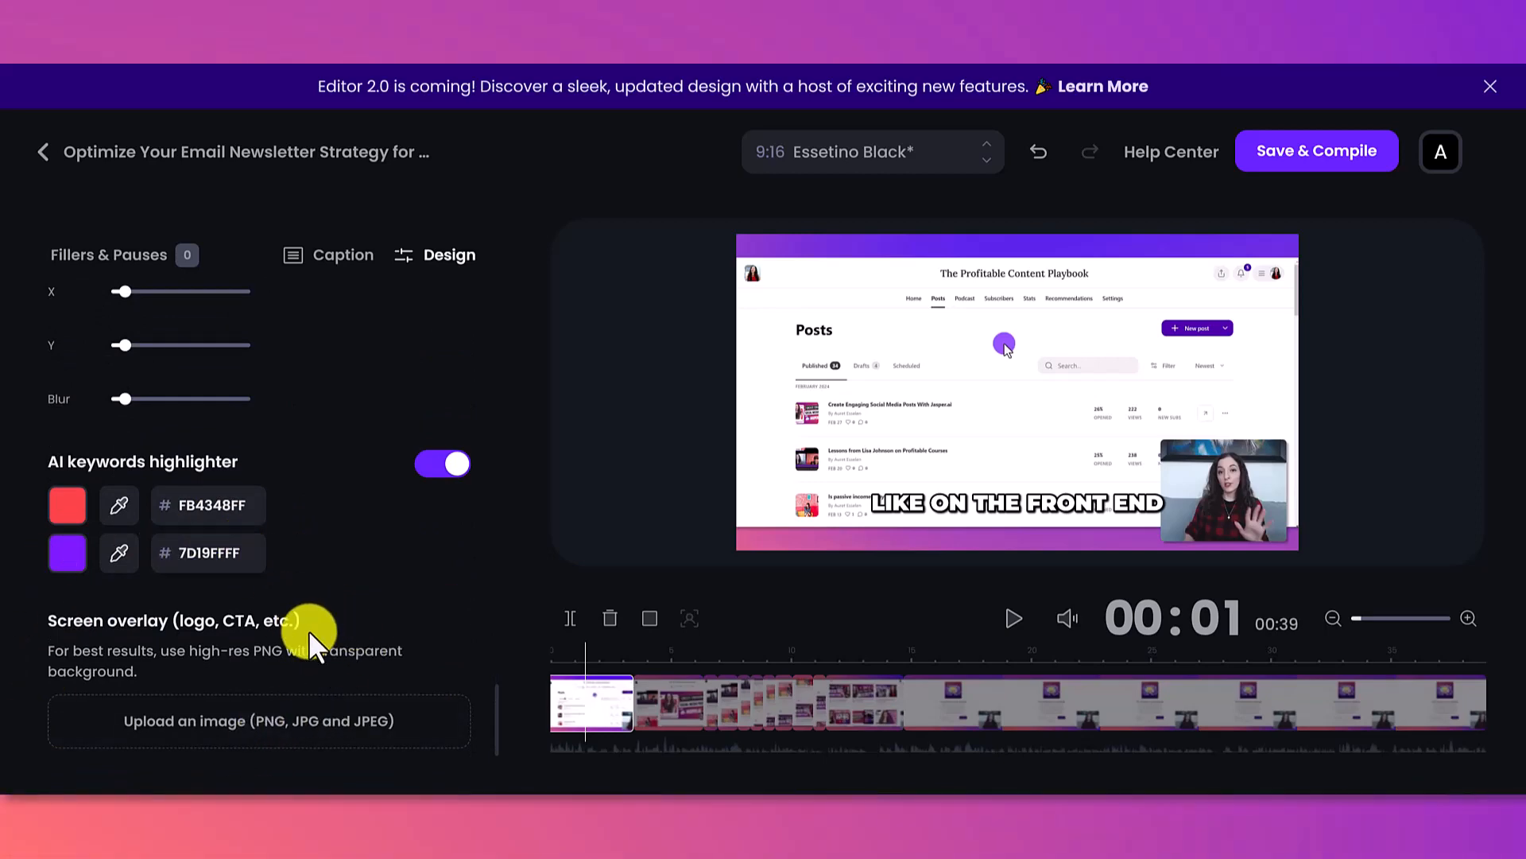
# - Save and compile the edited landscape clip
pyautogui.scroll(10, 378, 637)
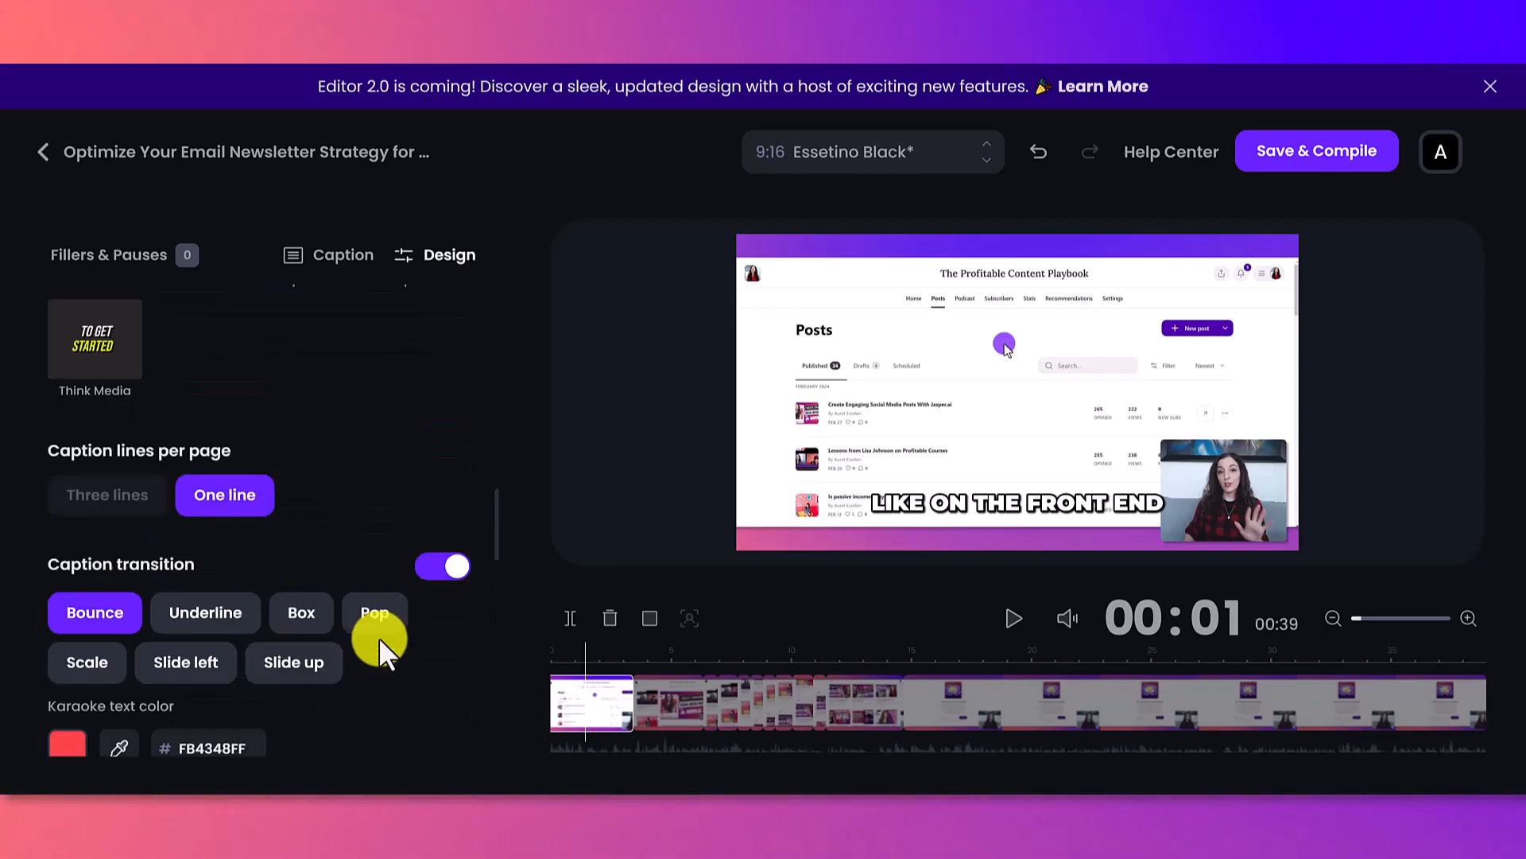
pyautogui.scroll(5, 379, 637)
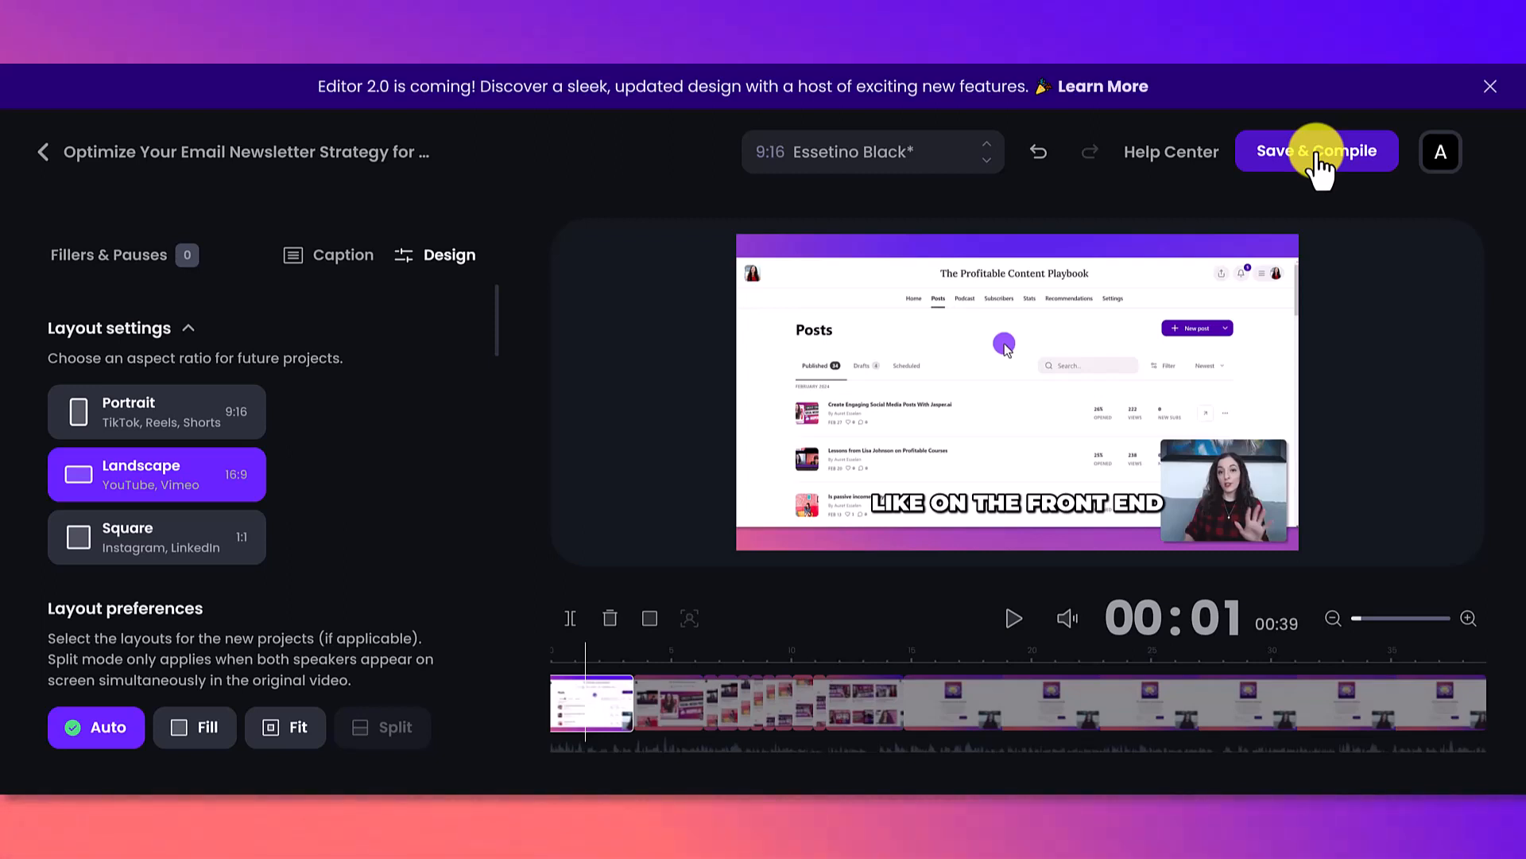
pyautogui.click(1319, 158)
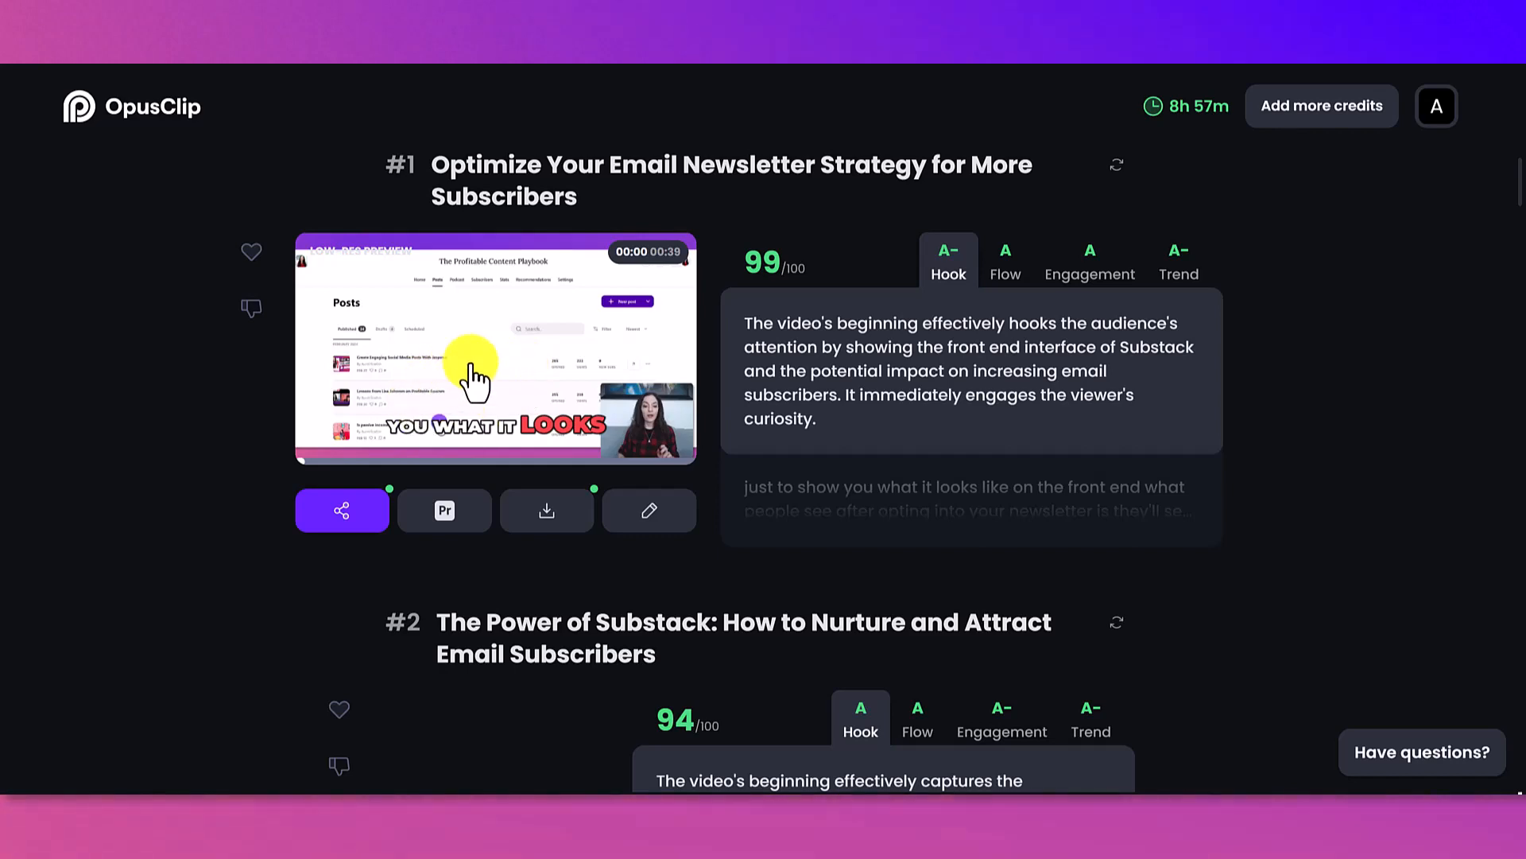
# - Compare the landscape first clip with the portrait previews of the second- and third-ranked clips
pyautogui.scroll(-2, 494, 351)
pyautogui.scroll(-10, 503, 433)
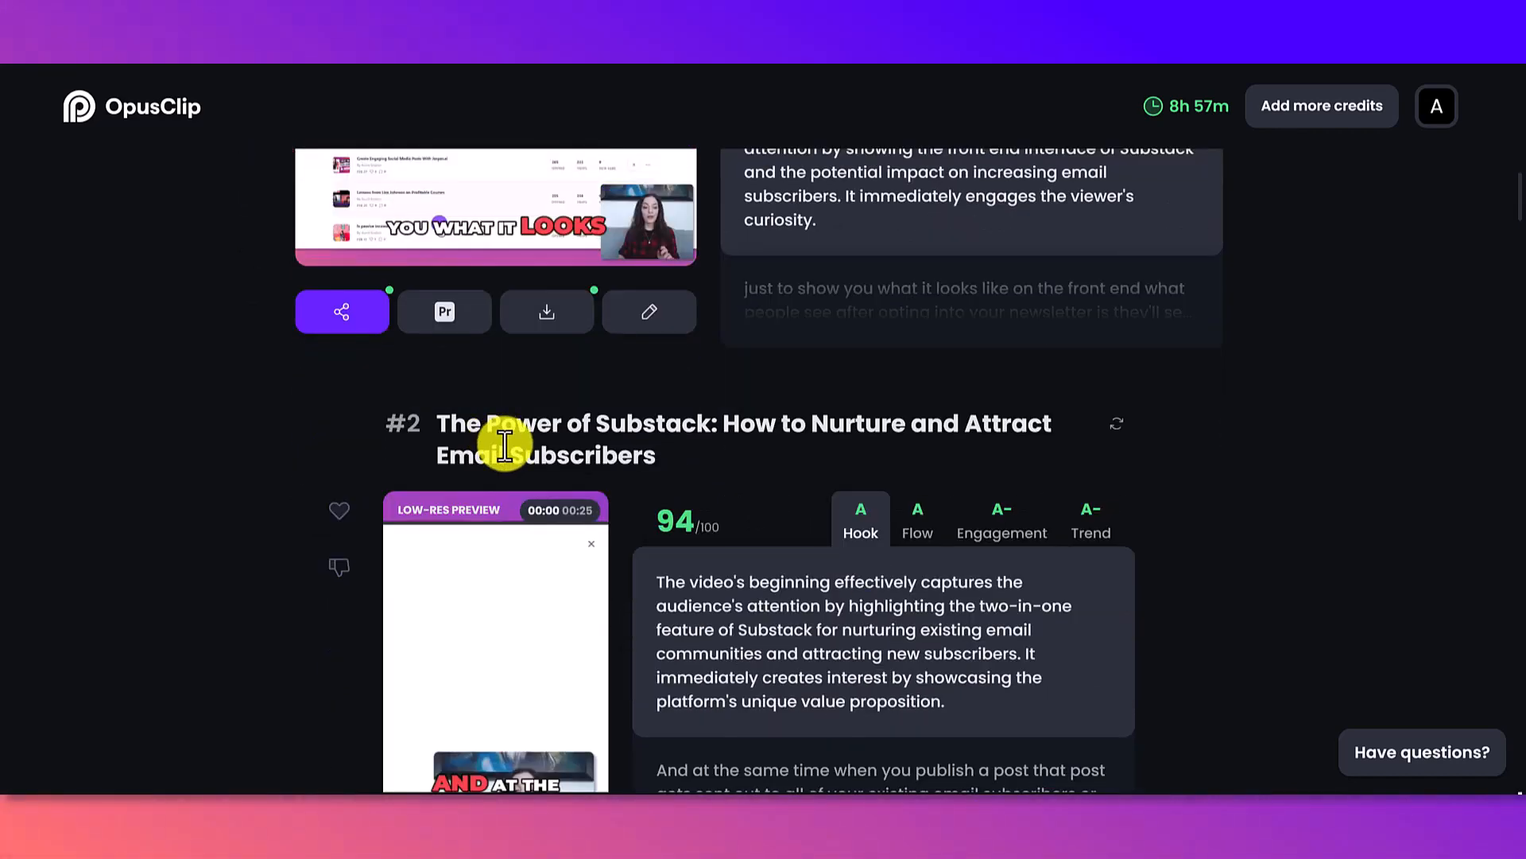
pyautogui.scroll(-5, 506, 457)
pyautogui.scroll(5, 506, 453)
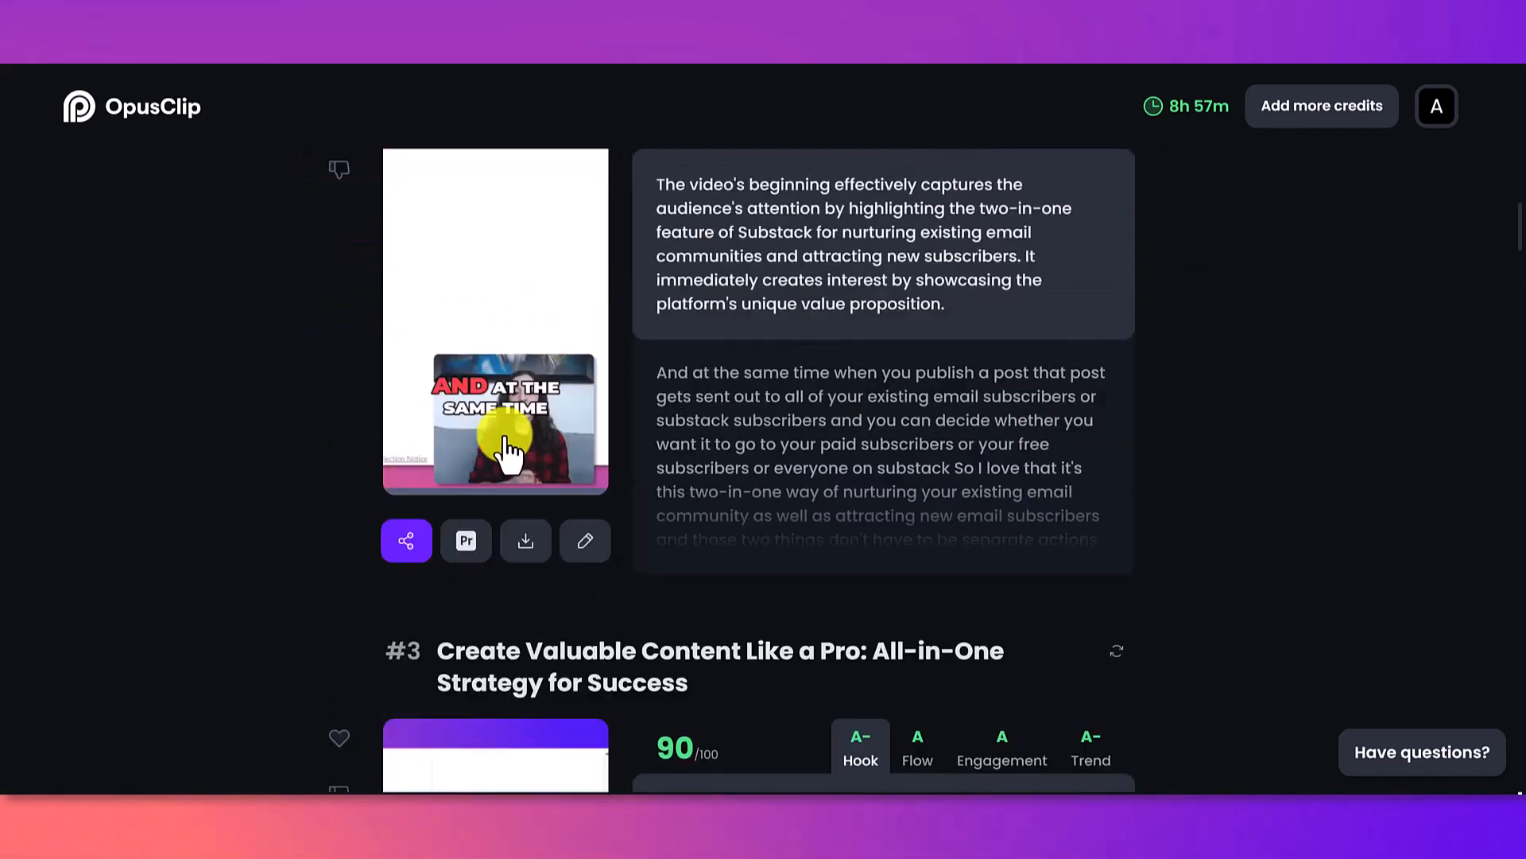
pyautogui.scroll(2, 422, 445)
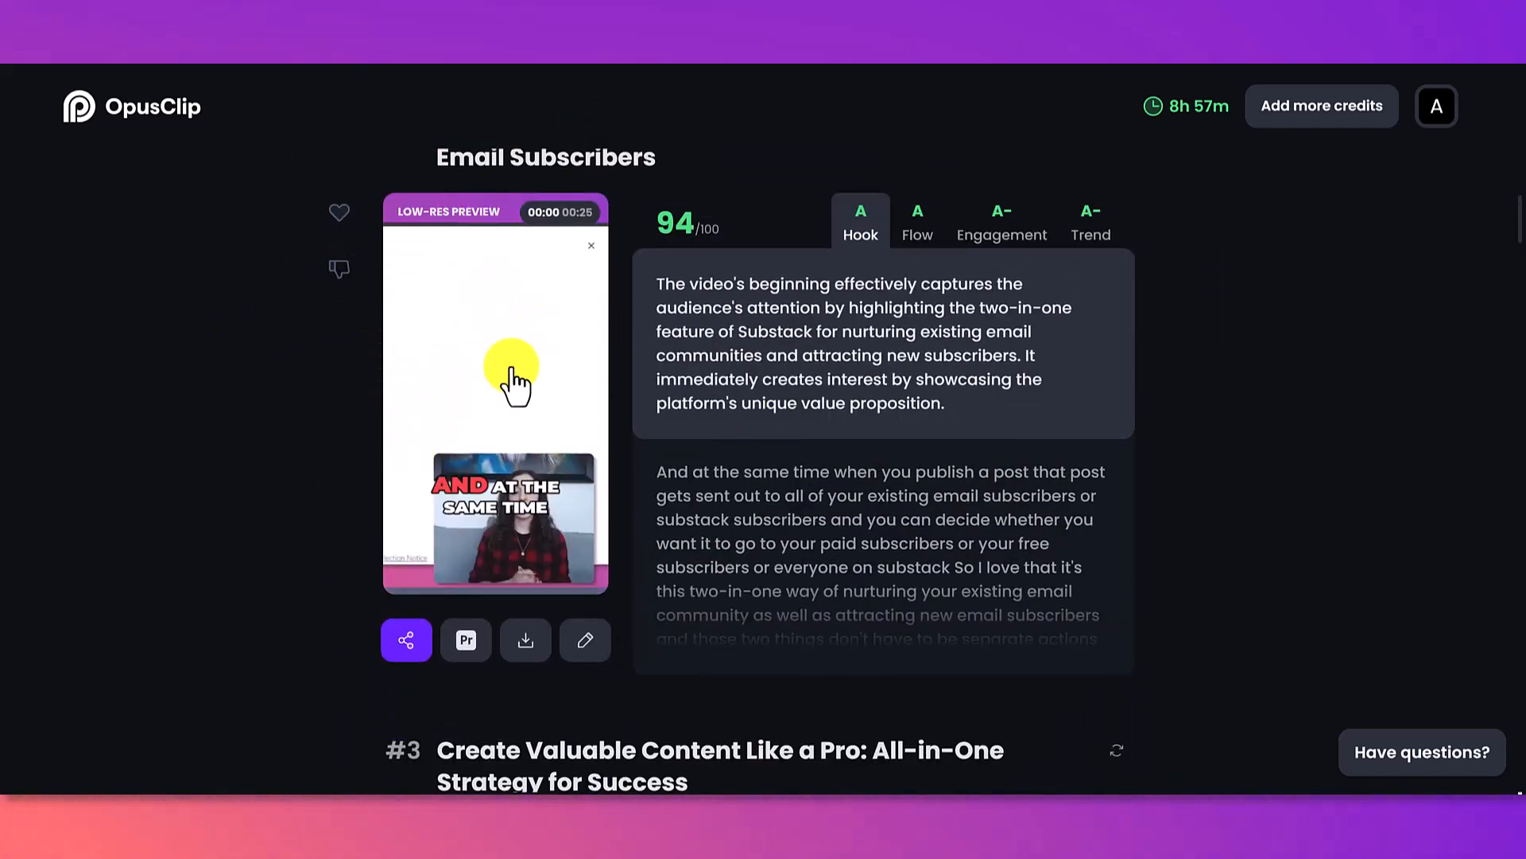
pyautogui.scroll(-5, 545, 455)
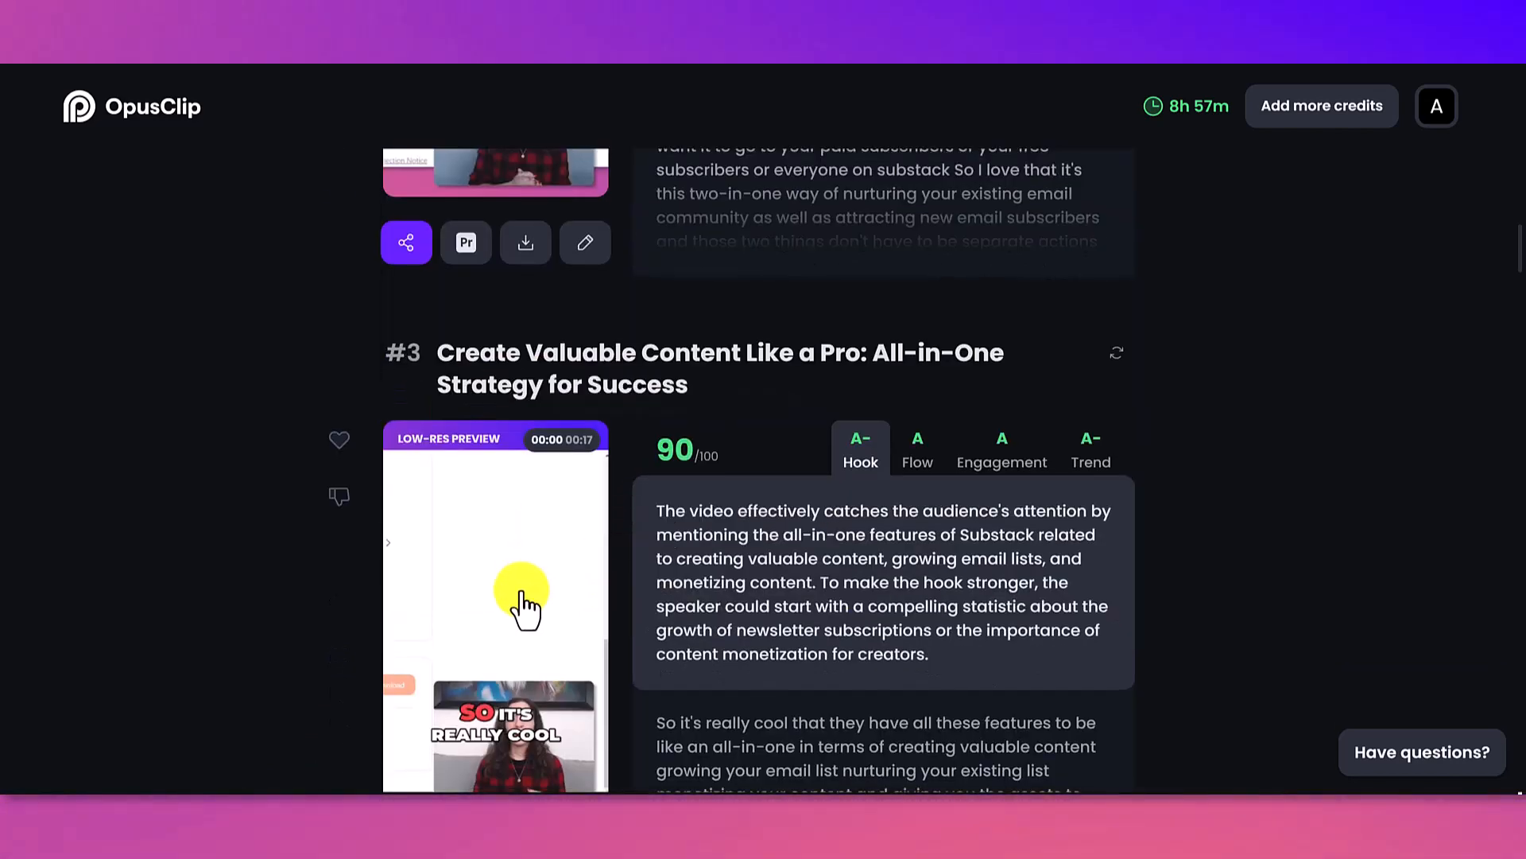
pyautogui.scroll(3, 507, 494)
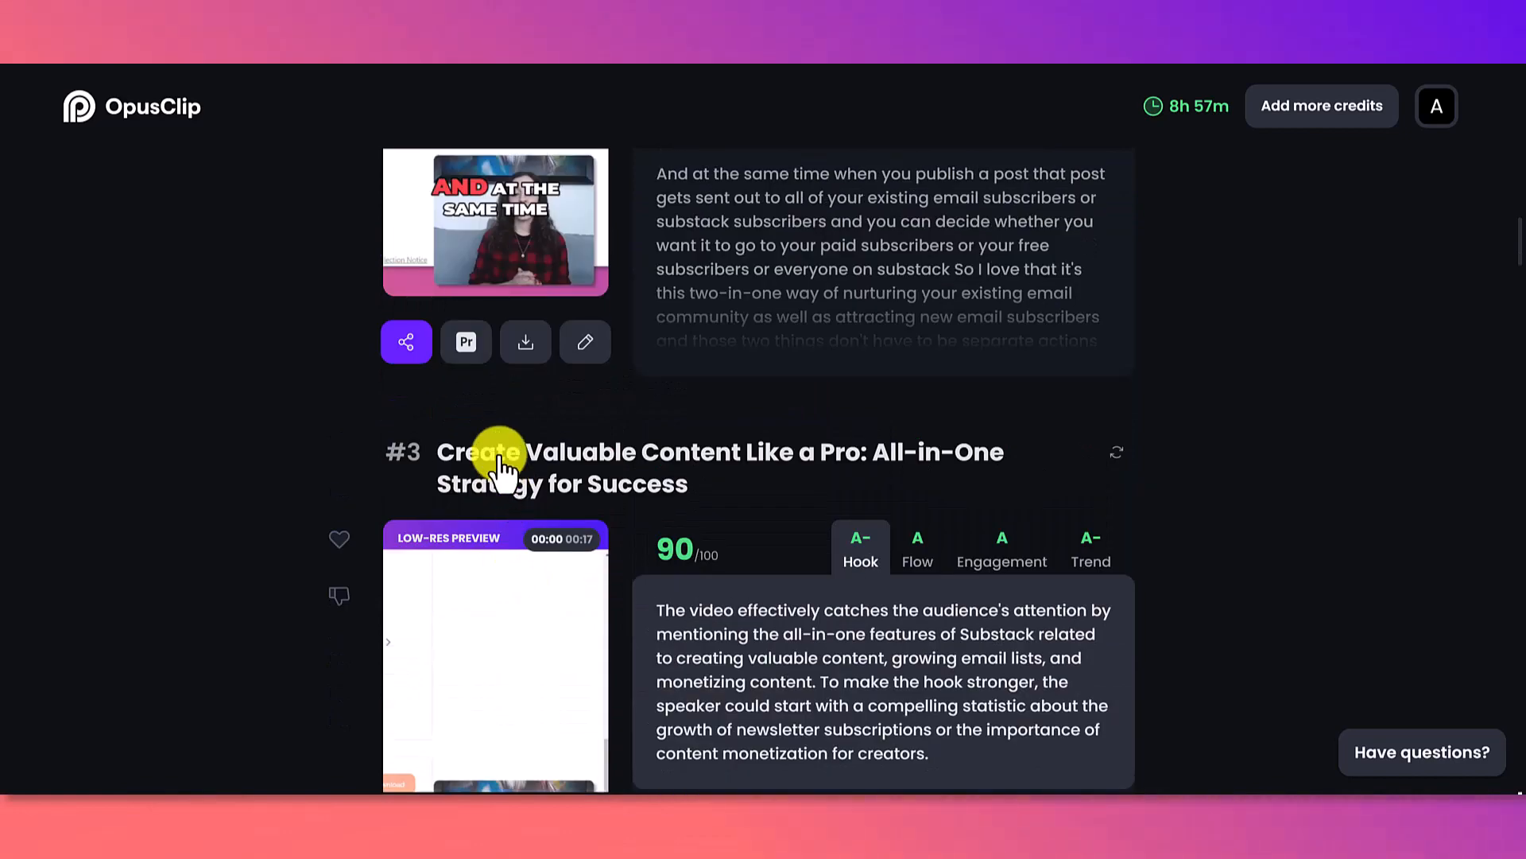
pyautogui.scroll(1, 477, 354)
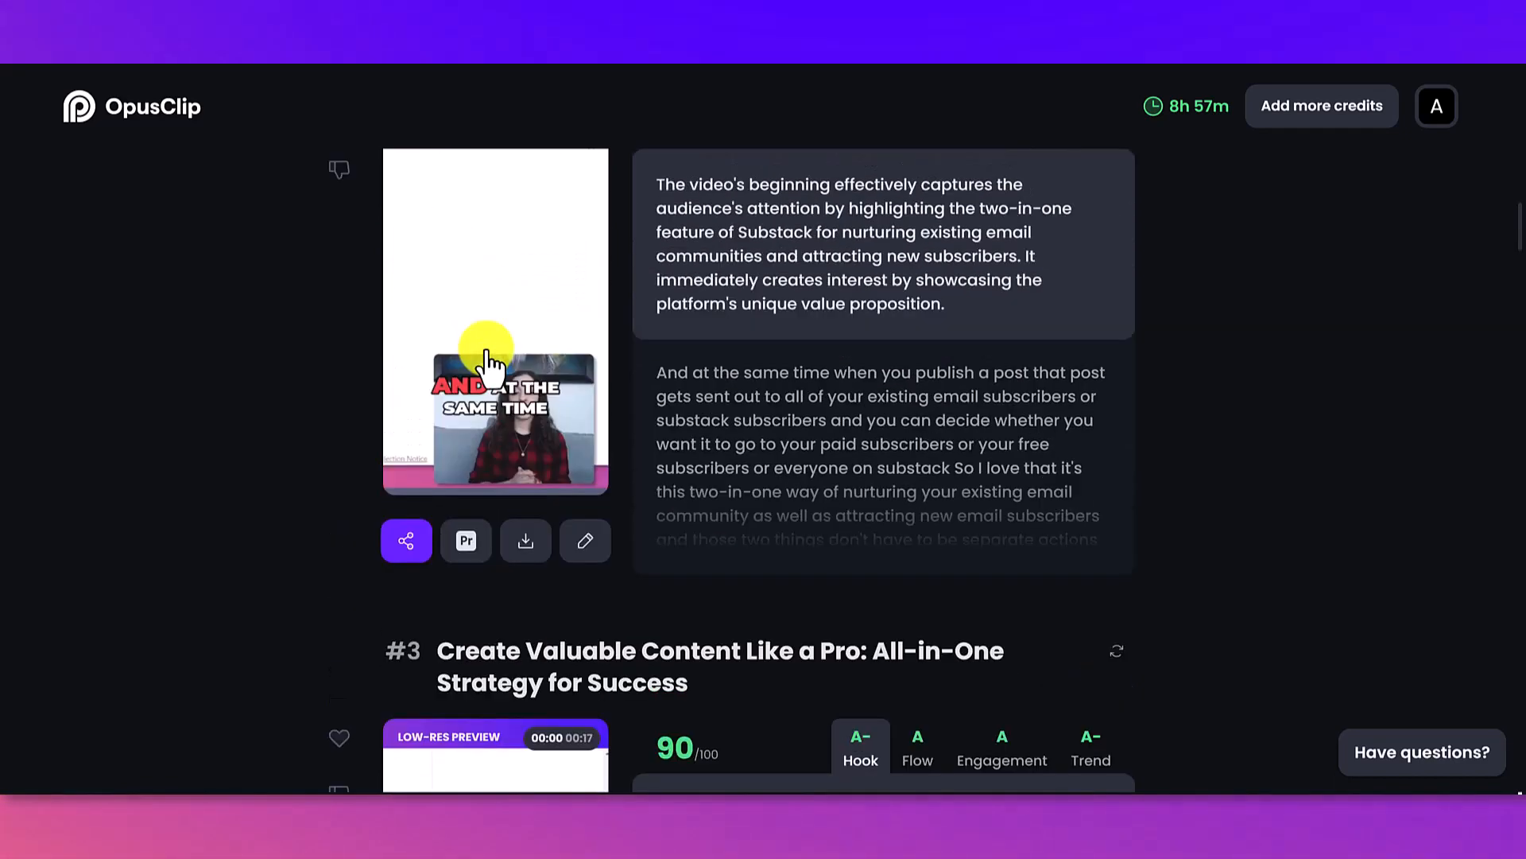
# - Browse the remaining clips down to the sixth, and return to the top-ranked clip in the results list
pyautogui.scroll(-5, 485, 358)
pyautogui.scroll(-10, 487, 361)
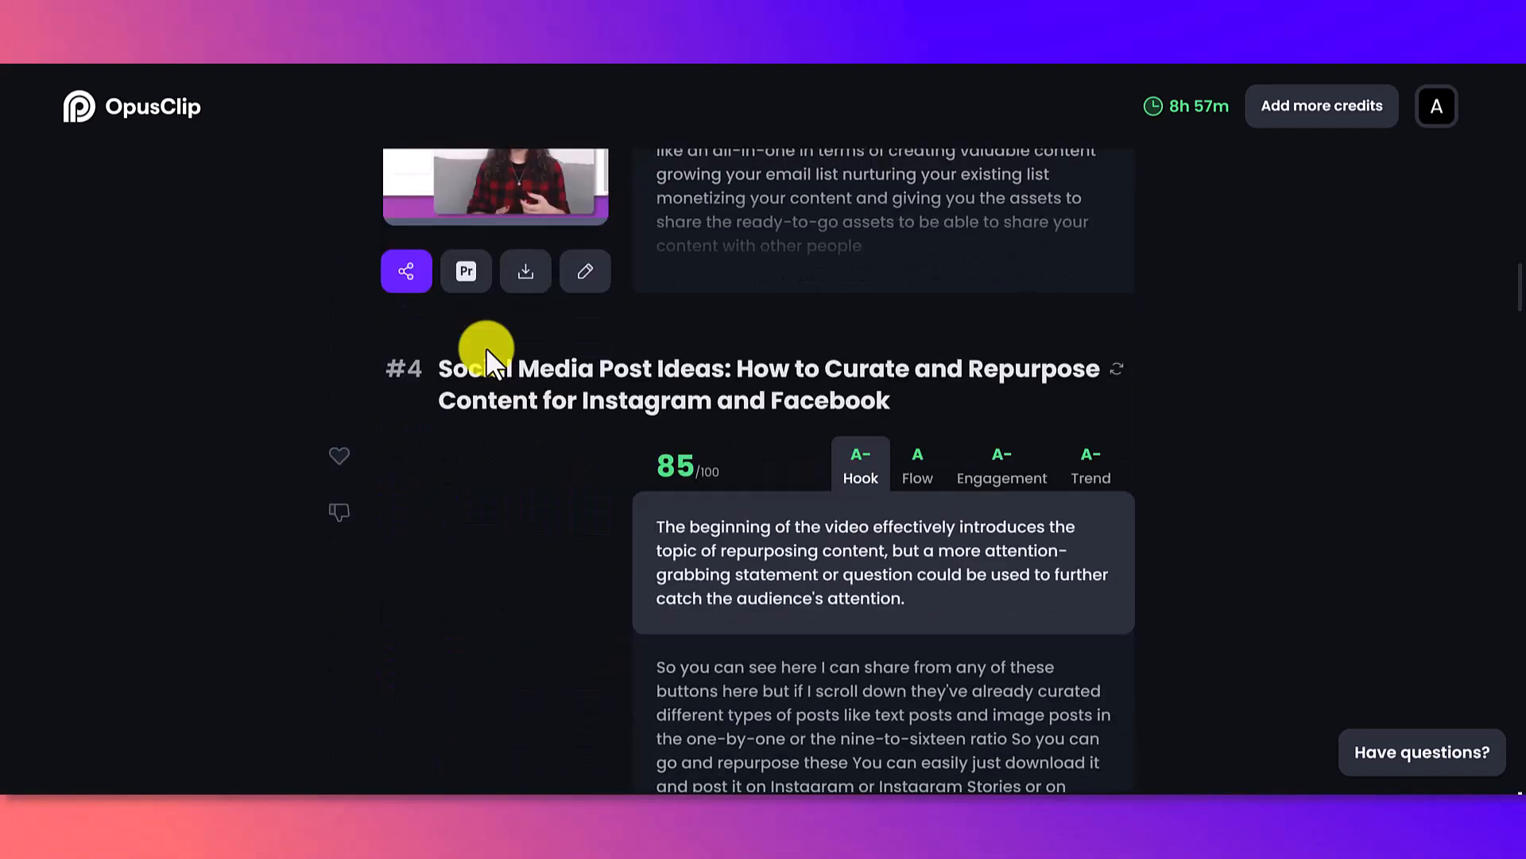
pyautogui.scroll(-10, 487, 350)
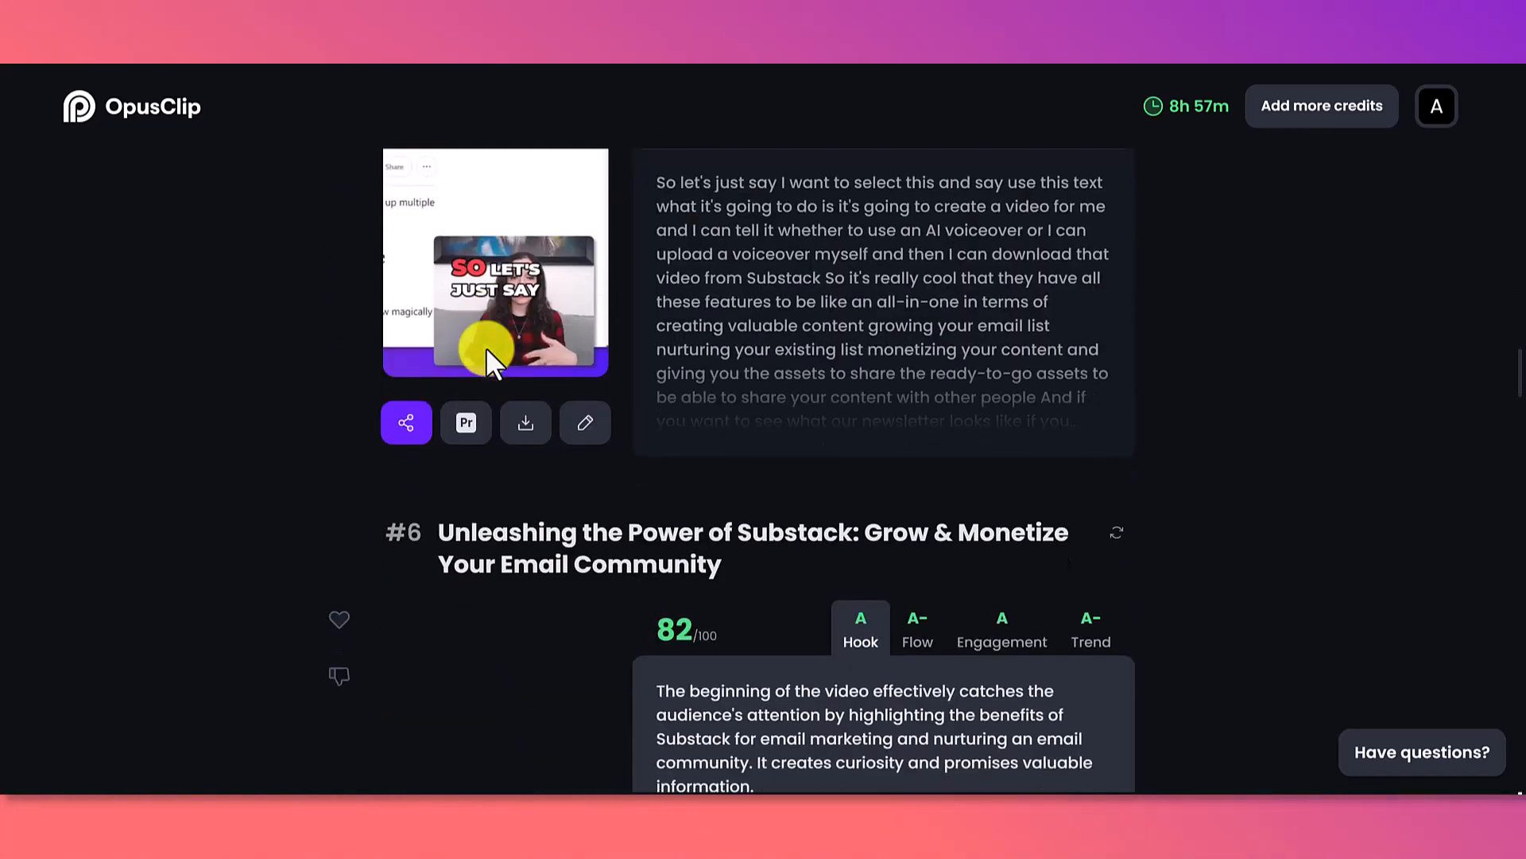
pyautogui.scroll(5, 489, 358)
pyautogui.scroll(20, 486, 357)
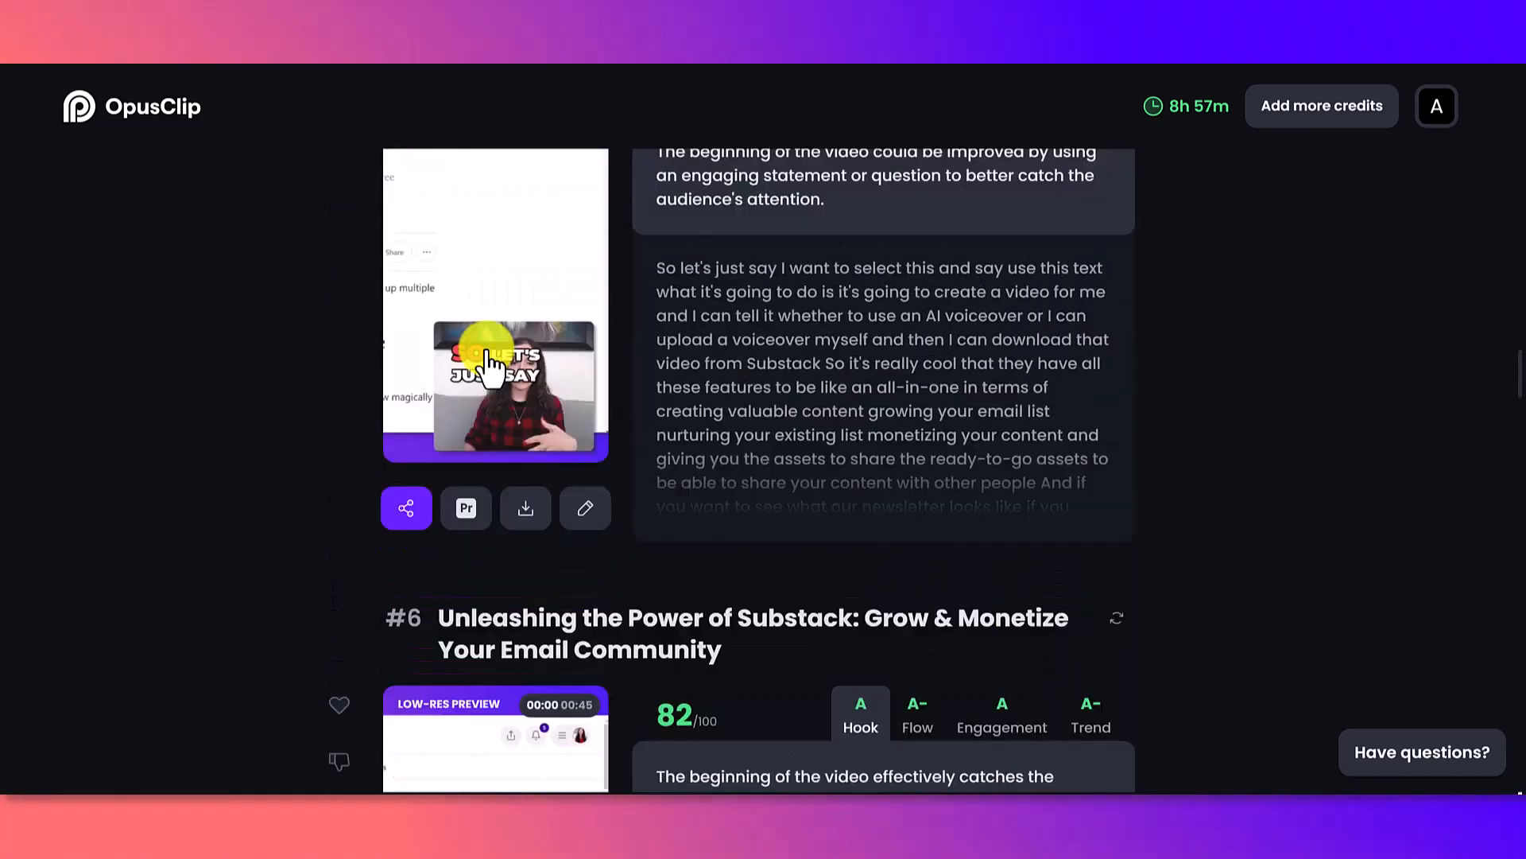
pyautogui.scroll(5, 487, 358)
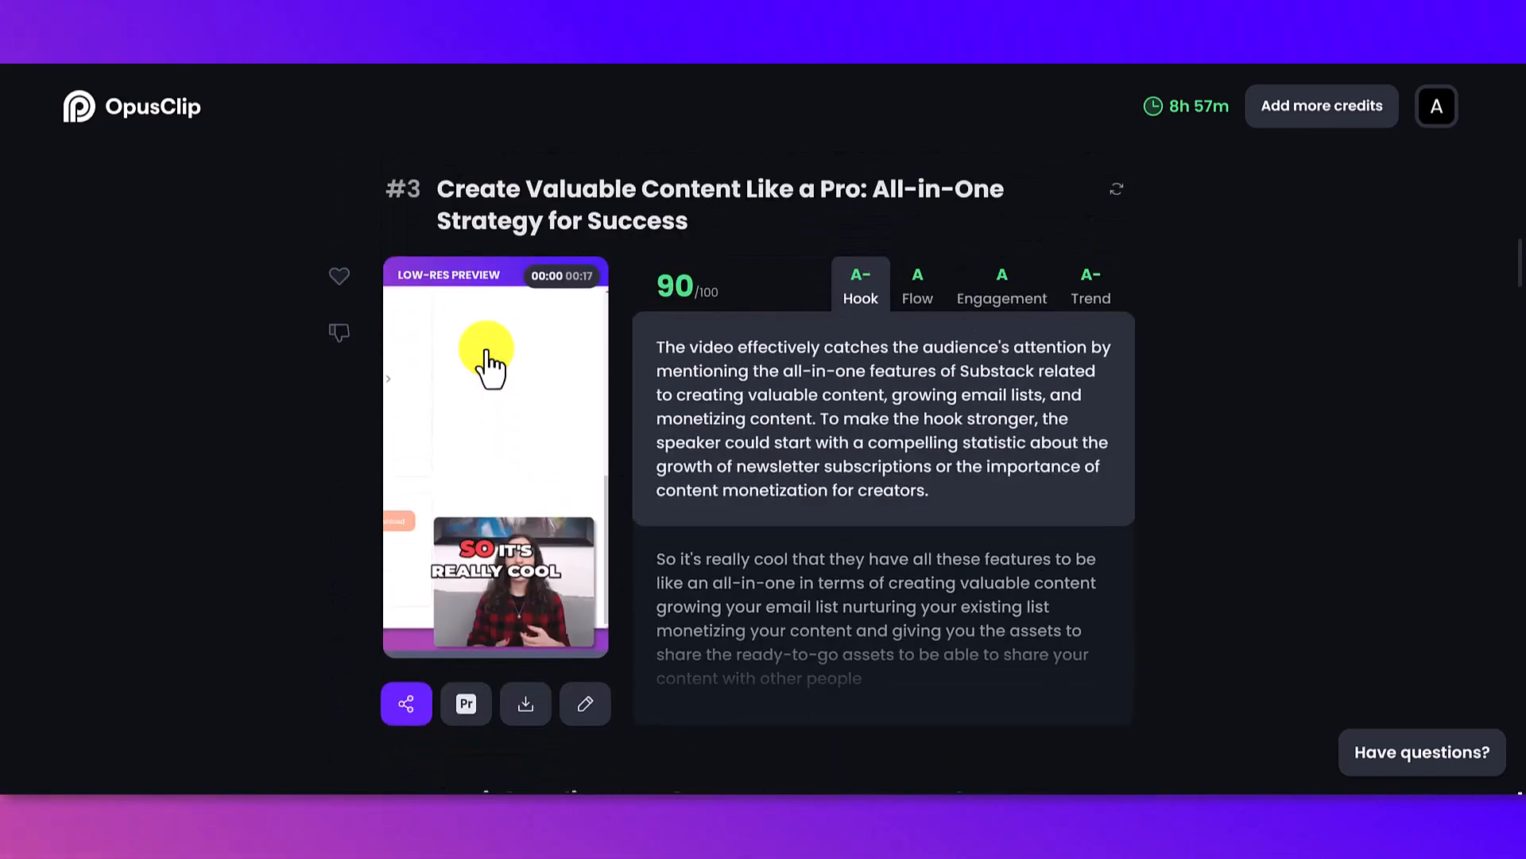
pyautogui.scroll(8, 487, 350)
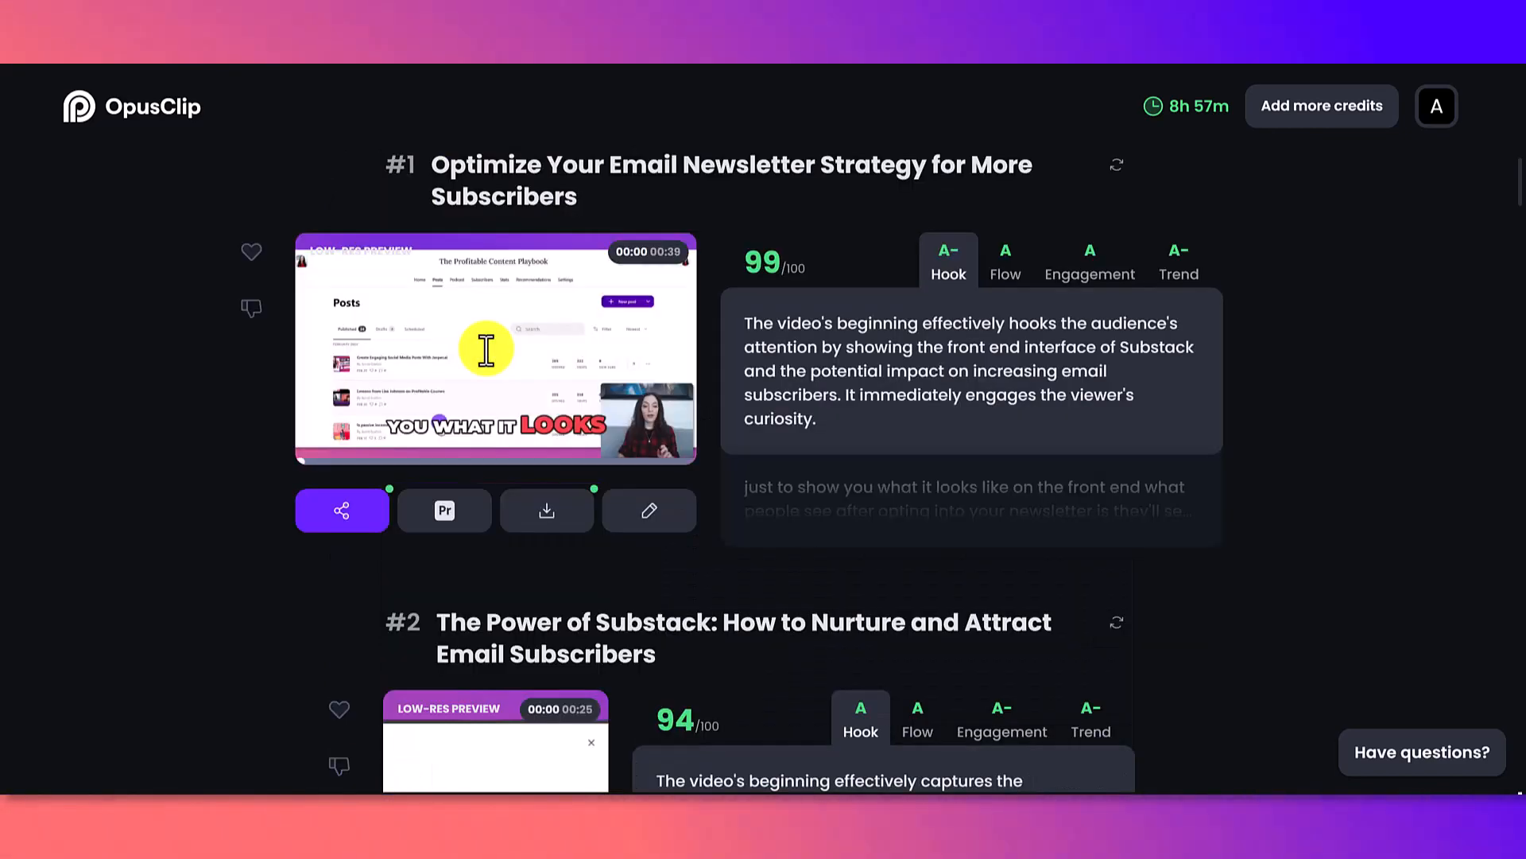
pyautogui.scroll(-5, 486, 358)
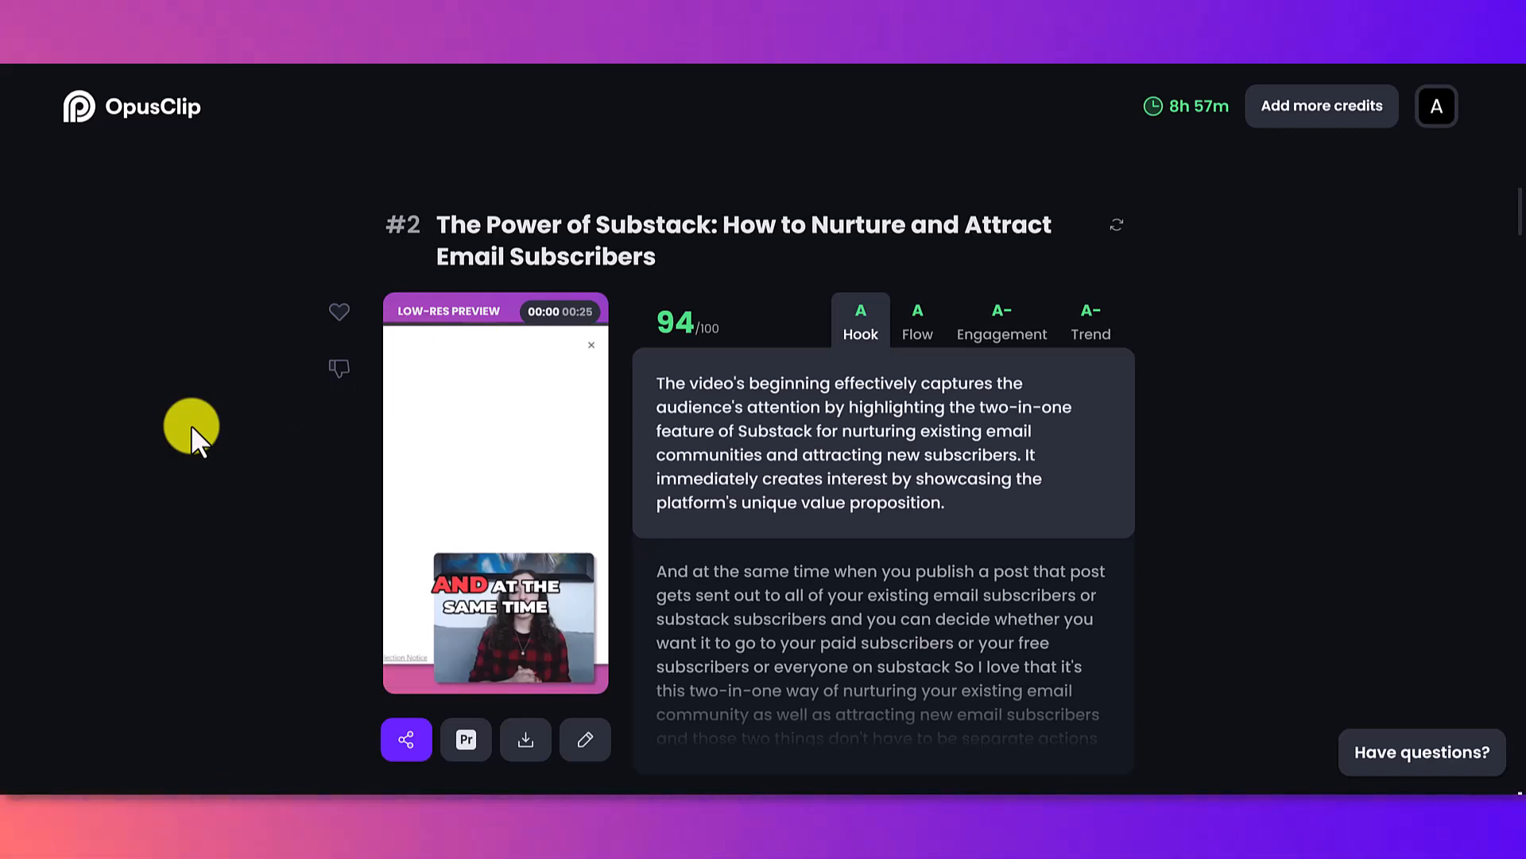
pyautogui.scroll(5, 191, 425)
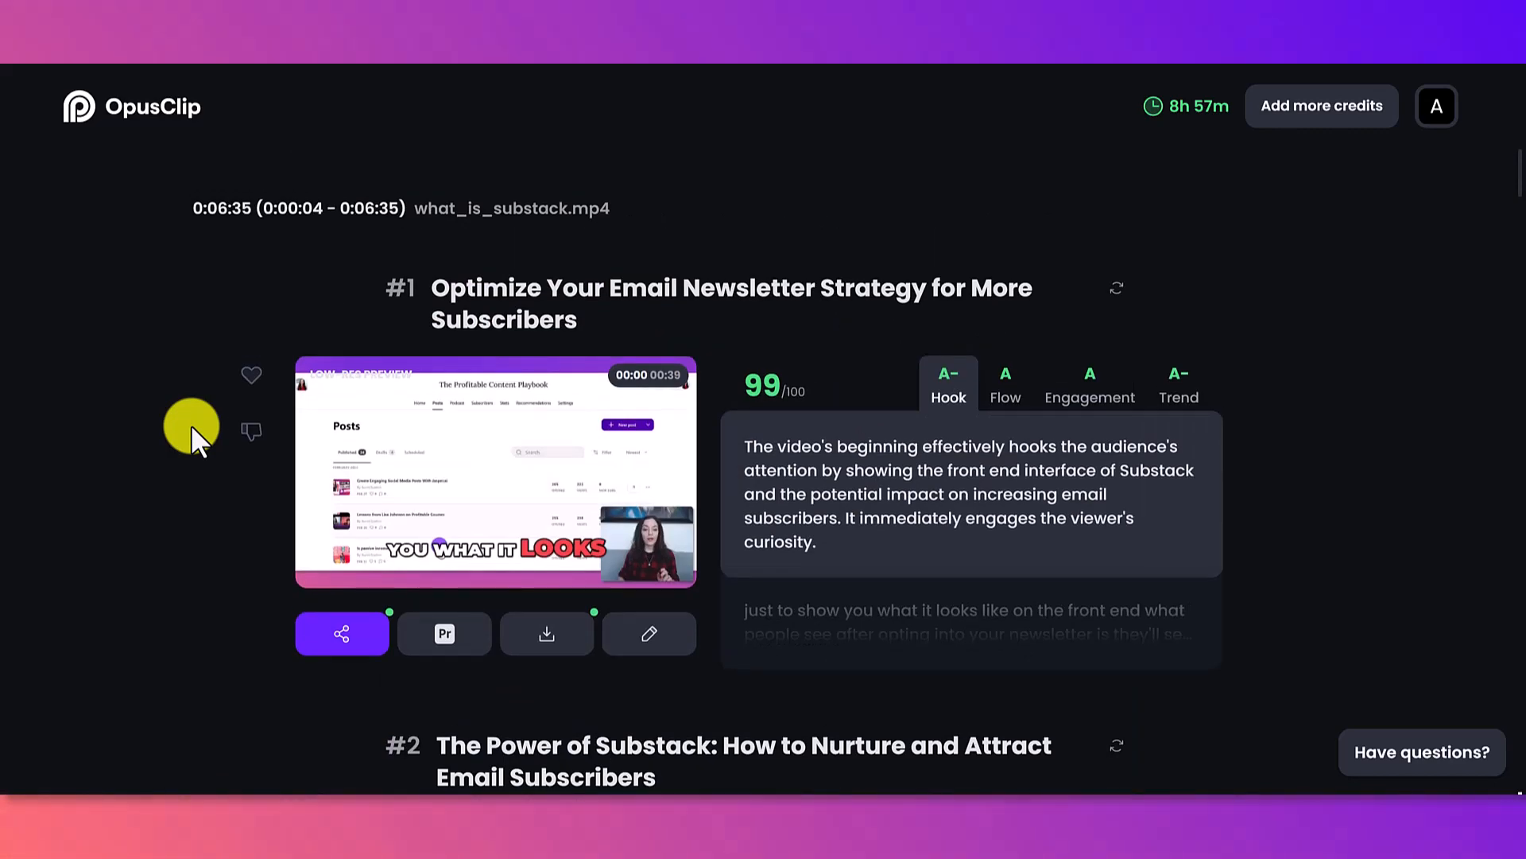